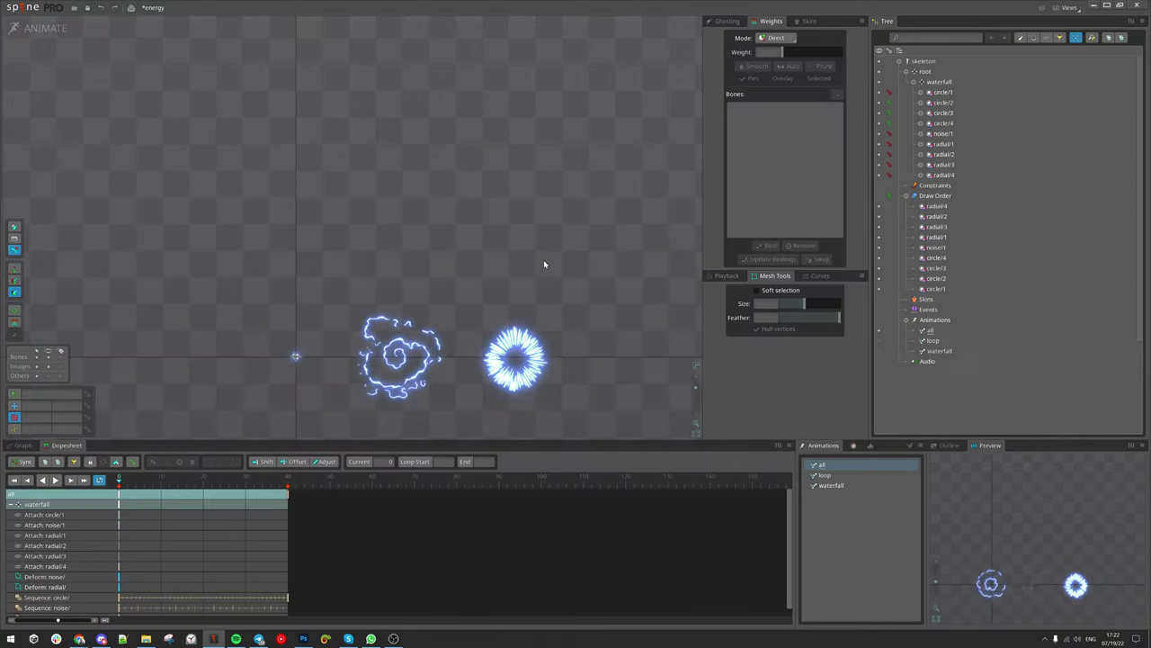
# Step: Play the "all" animation and examine the three energy effects in motion
pyautogui.moveTo(572, 331); pyautogui.dragTo(568, 303)
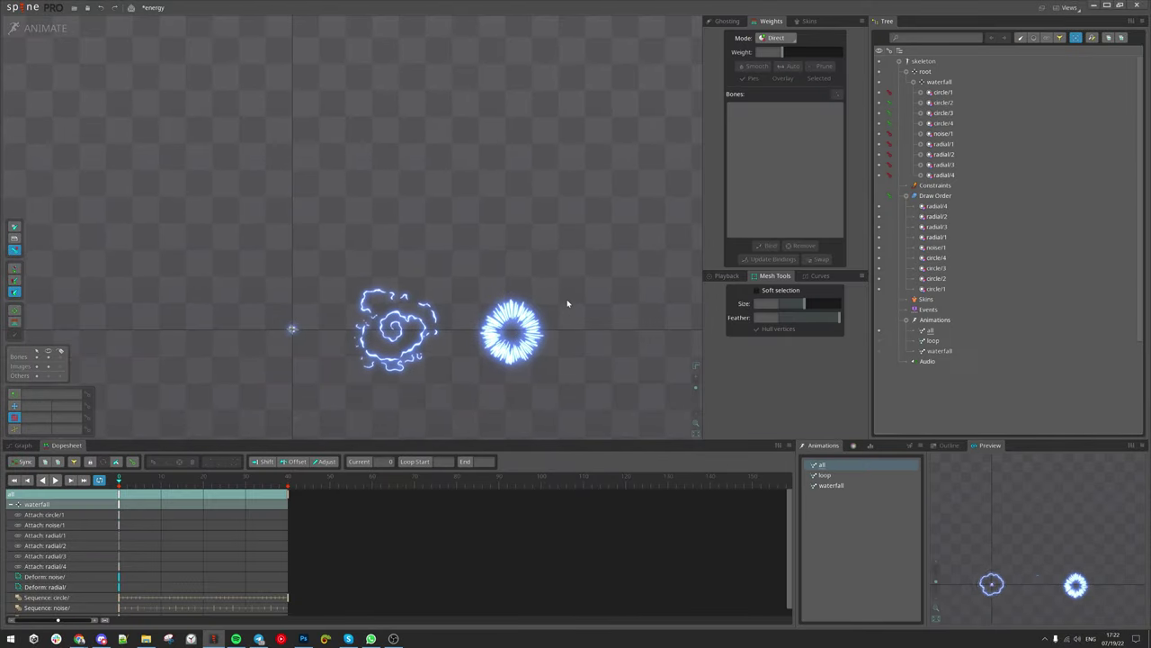
pyautogui.press('d')
pyautogui.scroll(2, 523, 411)
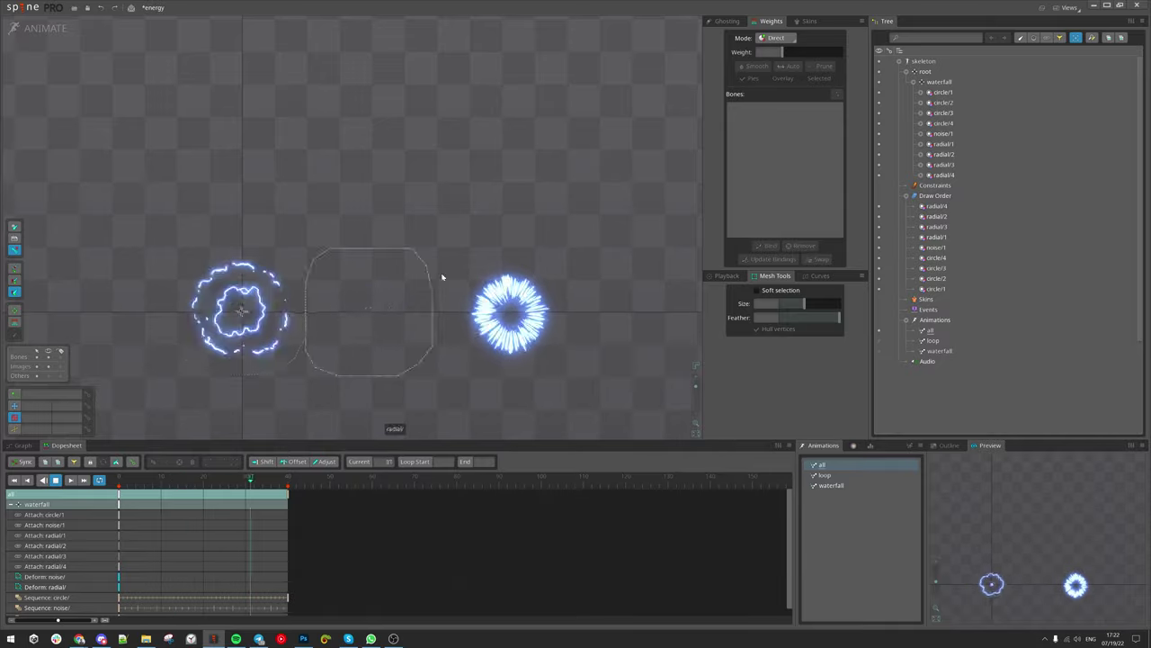
# Step: Switch playback to the waterfall animation and examine the effect from its upper edge to its splash
pyautogui.click(829, 485)
pyautogui.moveTo(441, 320); pyautogui.dragTo(452, 302)
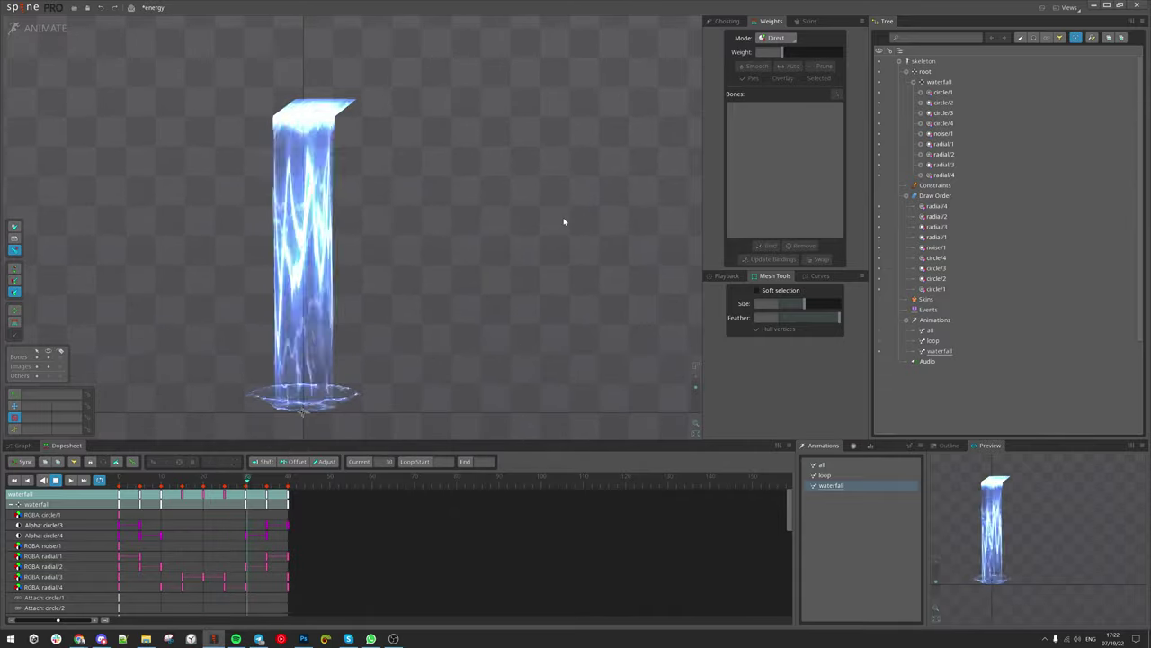
pyautogui.moveTo(566, 221); pyautogui.dragTo(576, 237)
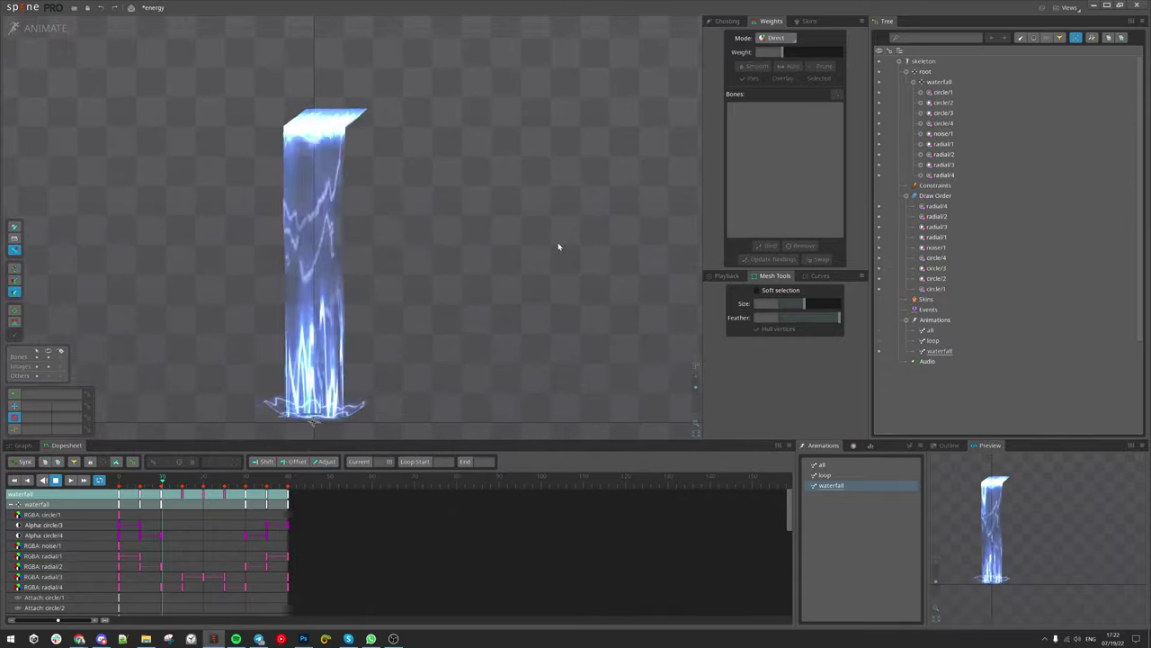
pyautogui.moveTo(514, 282); pyautogui.dragTo(564, 283)
pyautogui.scroll(1, 532, 295)
pyautogui.scroll(-1, 546, 274)
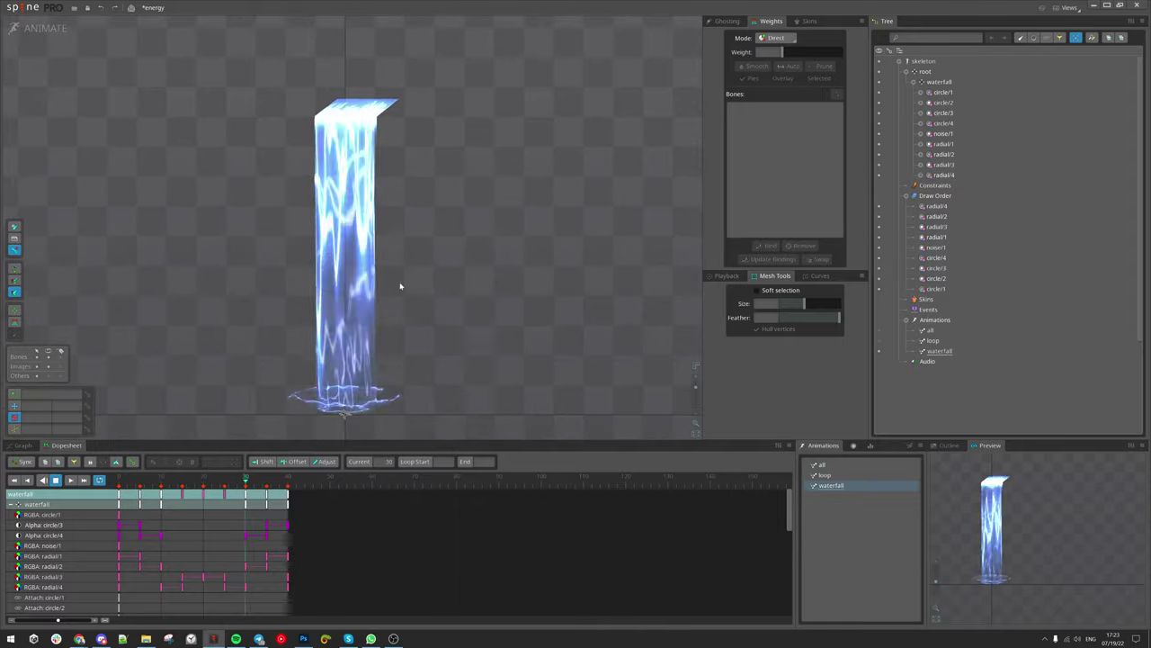
# Step: Review the "all" animation once more and return to the waterfall animation
pyautogui.click(838, 466)
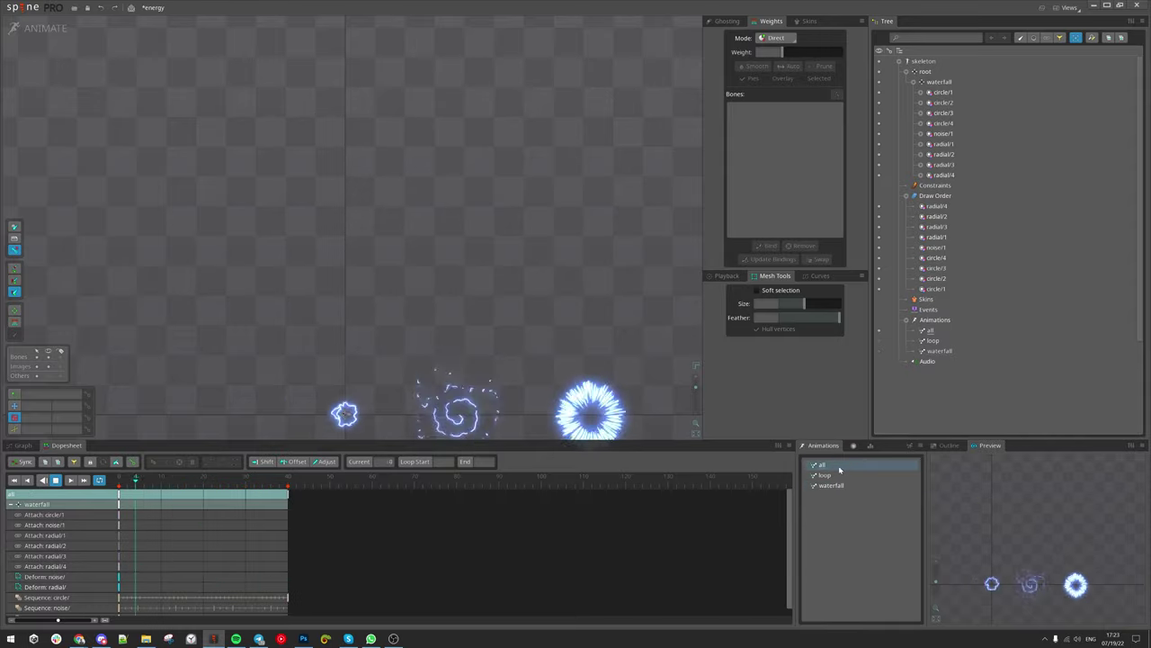
pyautogui.moveTo(525, 333); pyautogui.dragTo(439, 223)
pyautogui.moveTo(567, 376); pyautogui.dragTo(609, 435)
pyautogui.click(842, 487)
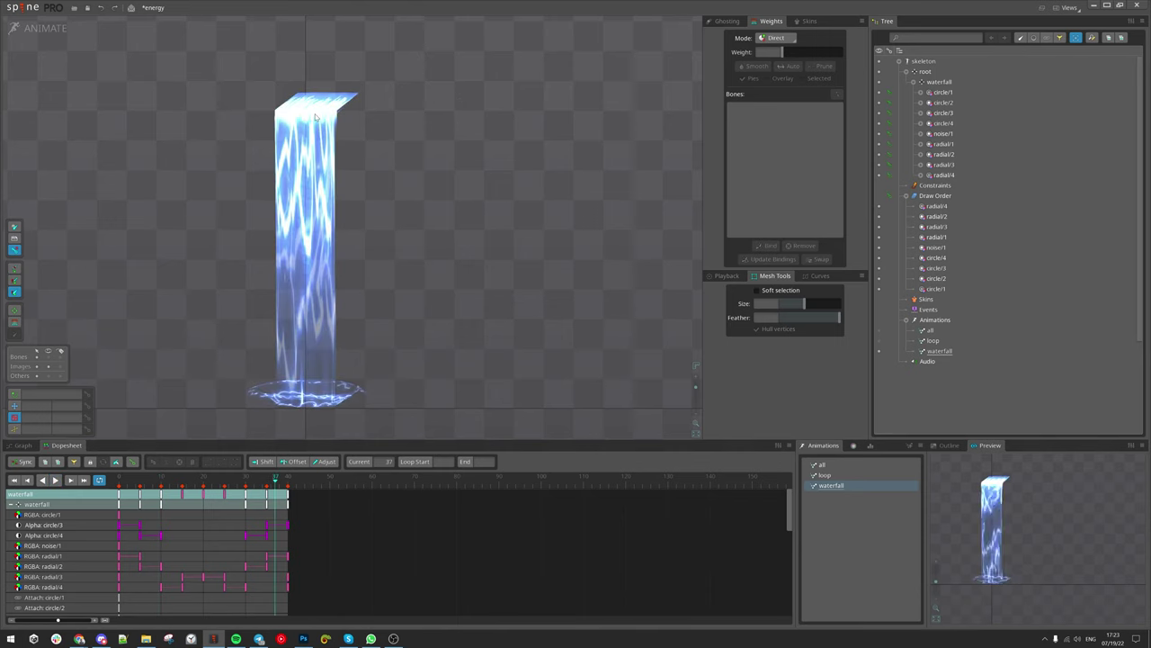
# Step: Try to widen the upper part of the waterfall by scaling all nine meshes horizontally
pyautogui.moveTo(396, 428); pyautogui.dragTo(251, 106)
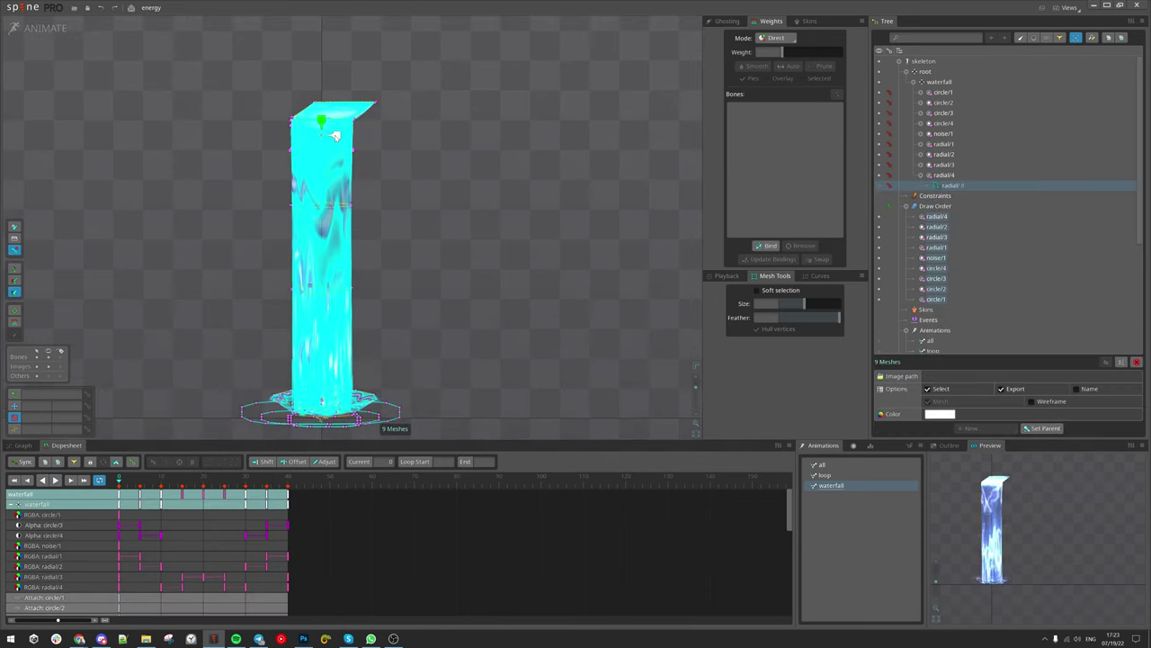
pyautogui.moveTo(334, 136); pyautogui.dragTo(589, 155)
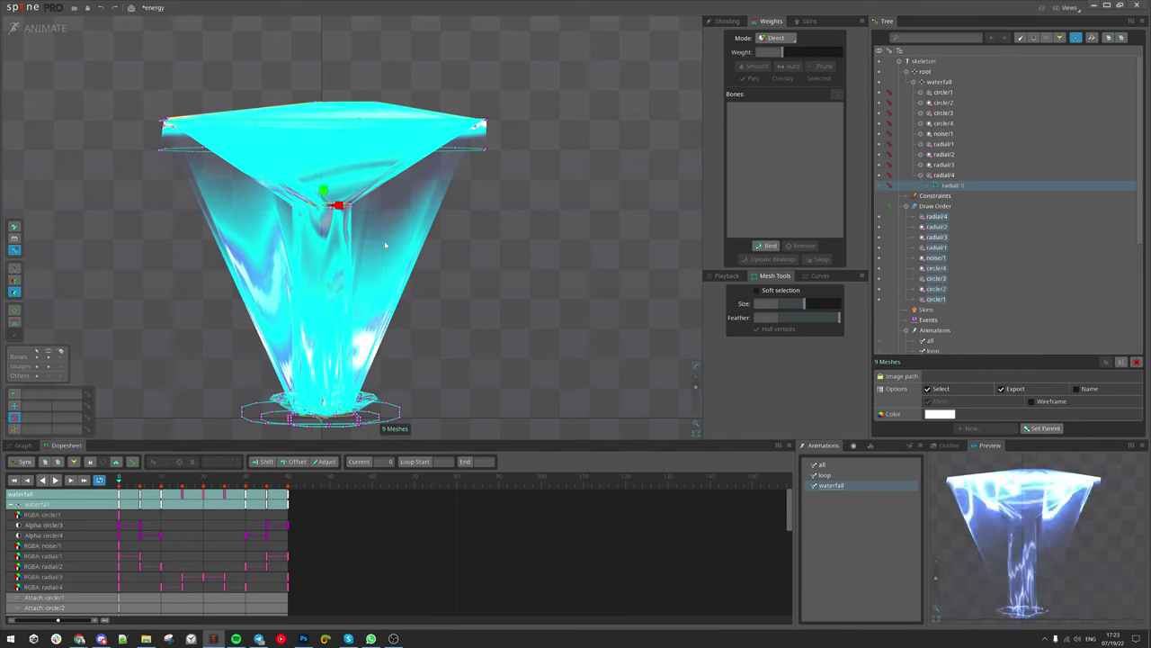
pyautogui.moveTo(337, 206); pyautogui.dragTo(661, 241)
# Step: Undo the scaling of the nine waterfall meshes and clear the selection
pyautogui.hotkey('ctrl', 'z')
pyautogui.hotkey('ctrl', 'z')
pyautogui.hotkey('ctrl', 'z')
pyautogui.hotkey('ctrl', 'z')
pyautogui.hotkey('ctrl', 'z')
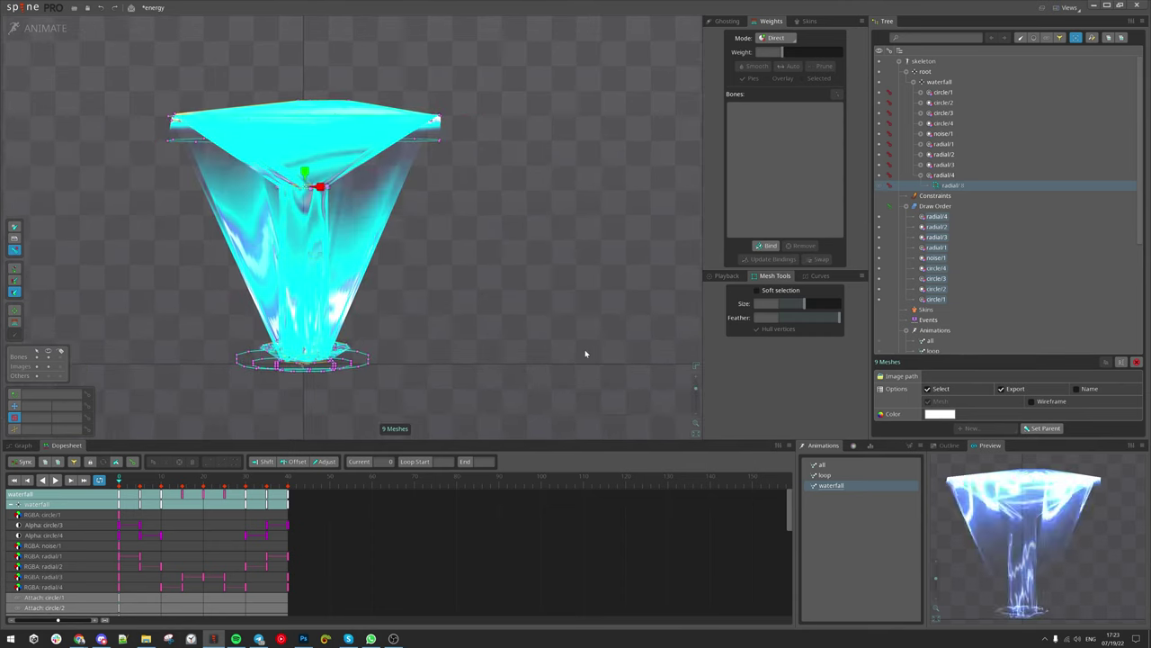
pyautogui.moveTo(489, 259); pyautogui.dragTo(502, 272)
pyautogui.press('Escape')
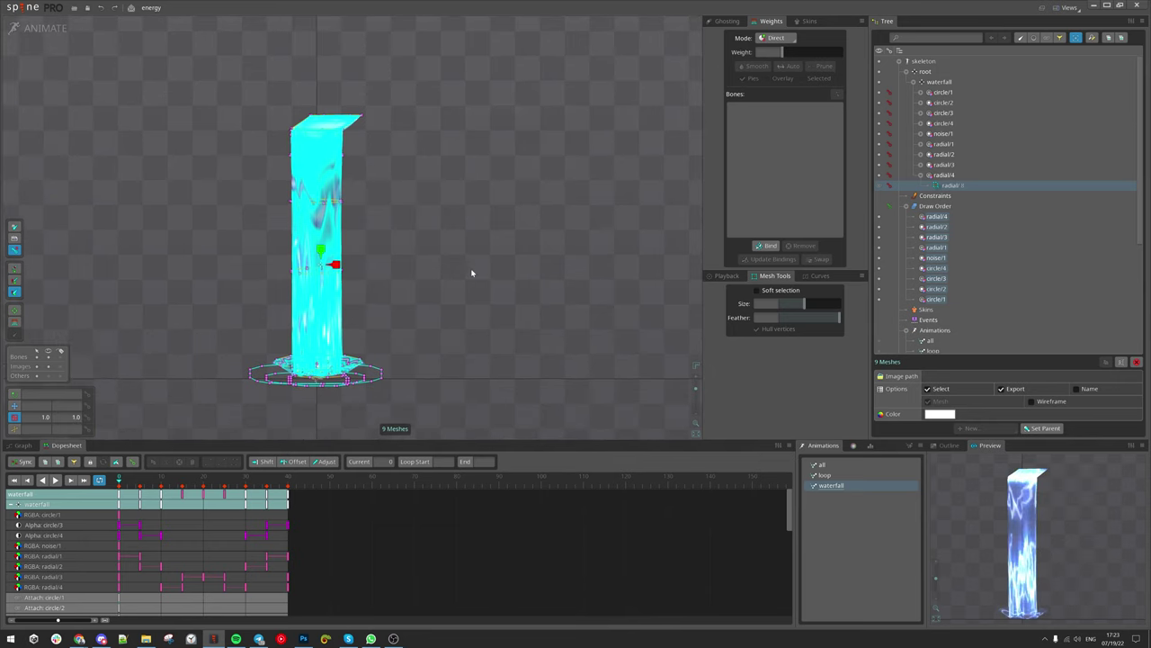
pyautogui.scroll(1, 400, 272)
pyautogui.moveTo(401, 272); pyautogui.dragTo(415, 277)
pyautogui.press('Escape')
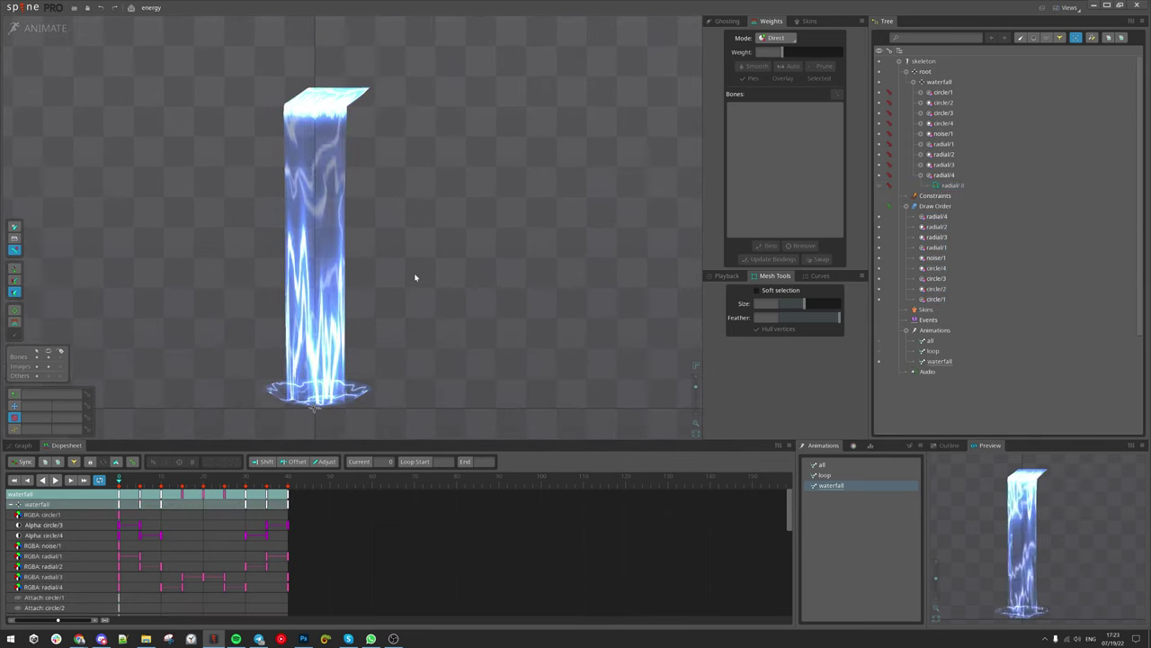
# Step: Open the recent project "tut"
pyautogui.click(30, 11)
pyautogui.moveTo(63, 46)
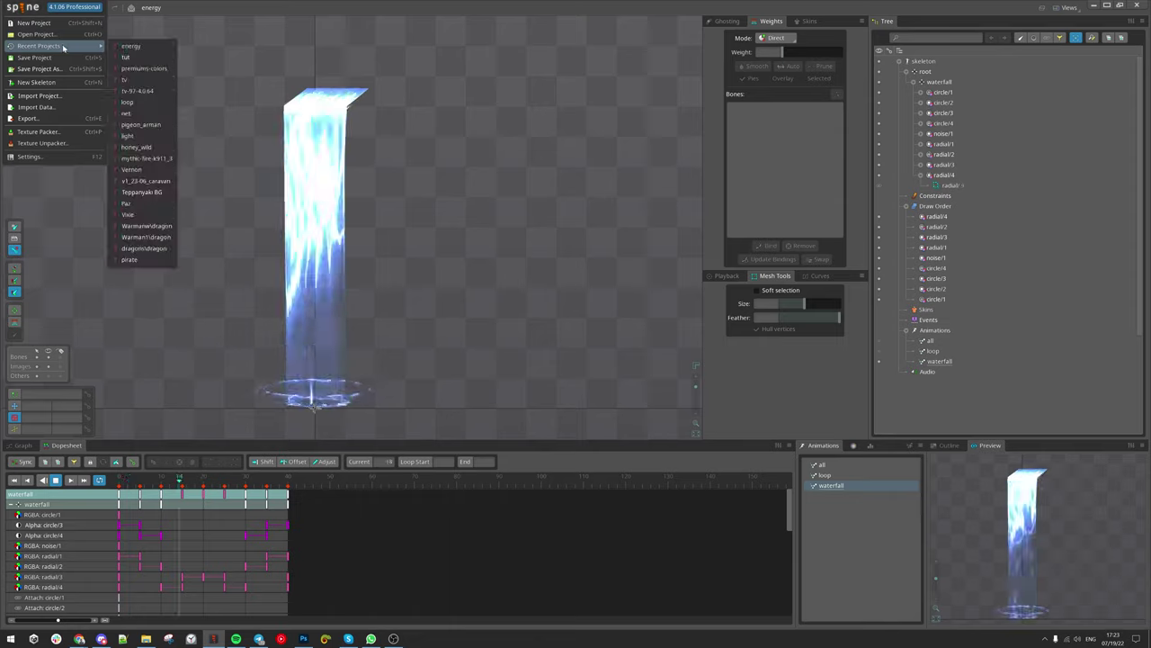
pyautogui.click(126, 57)
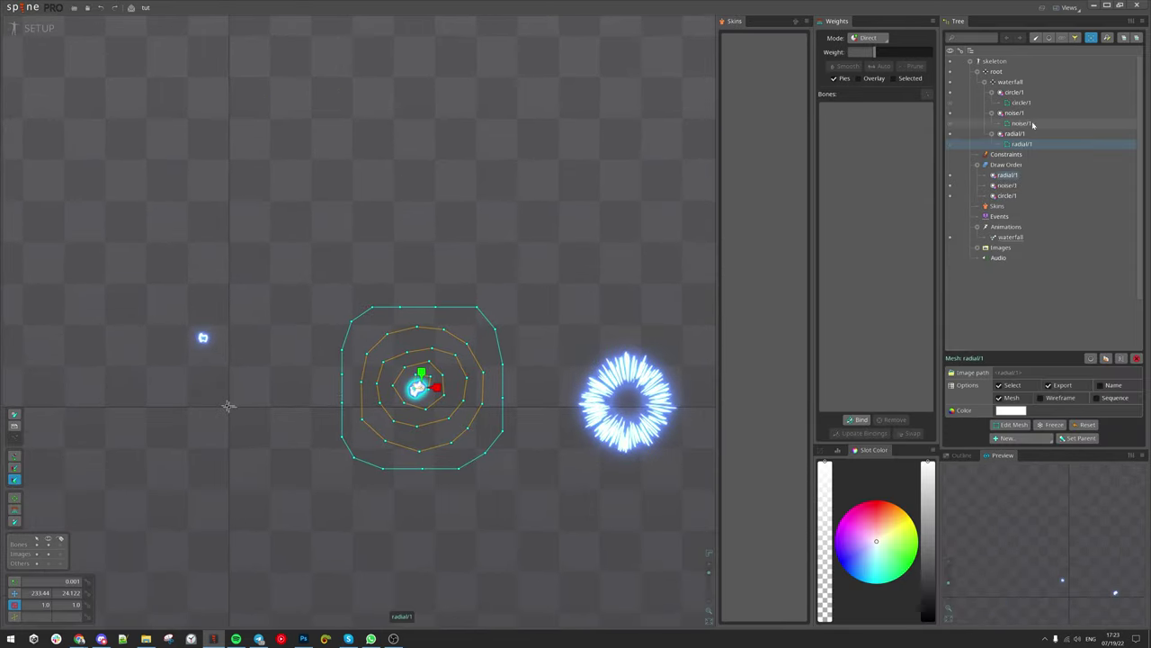
# Step: Select the circle/1 mesh and inspect its concentric vertex rings up close
pyautogui.scroll(2, 396, 350)
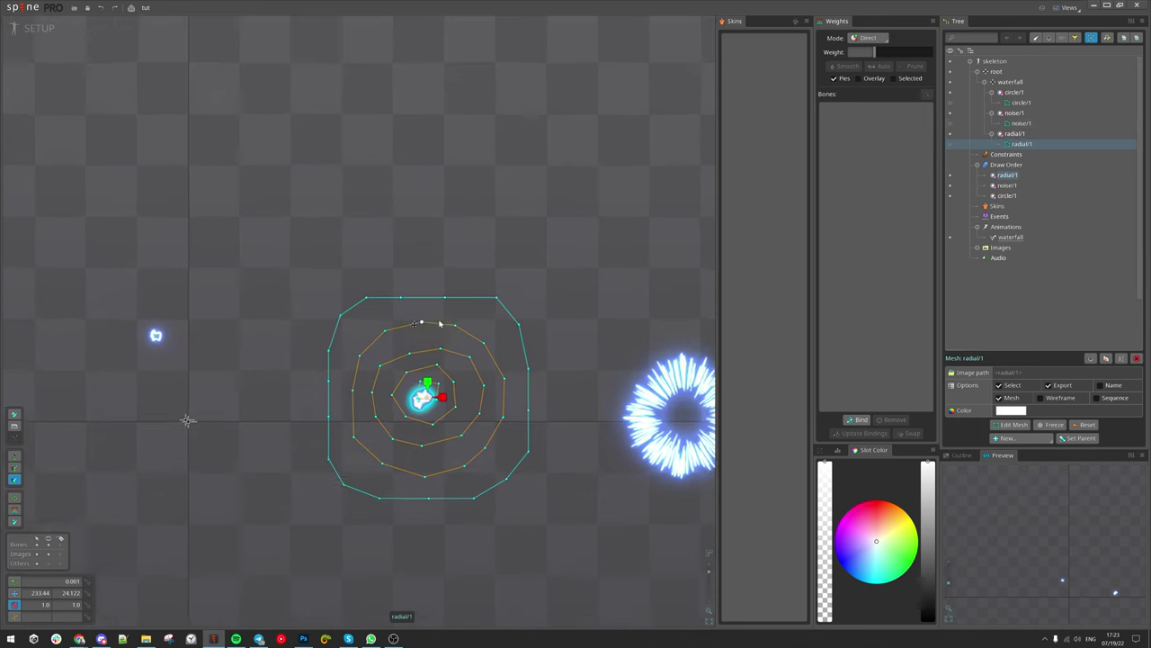
pyautogui.moveTo(211, 345); pyautogui.dragTo(299, 350)
pyautogui.click(275, 345)
pyautogui.scroll(2, 282, 315)
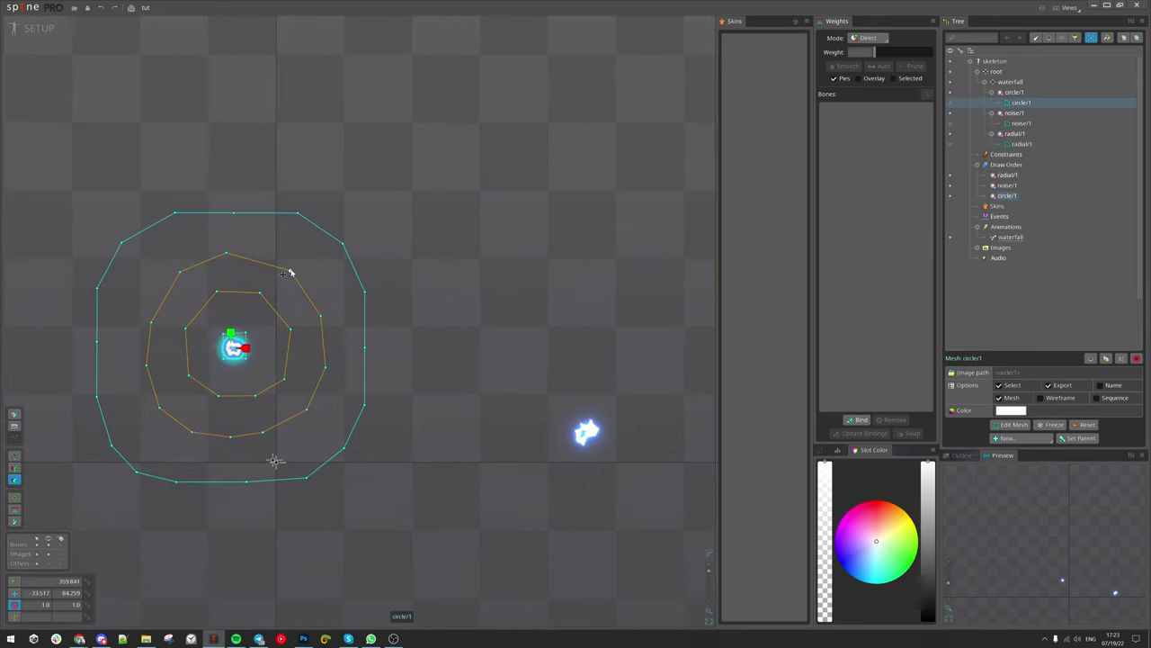
pyautogui.scroll(-3, 314, 290)
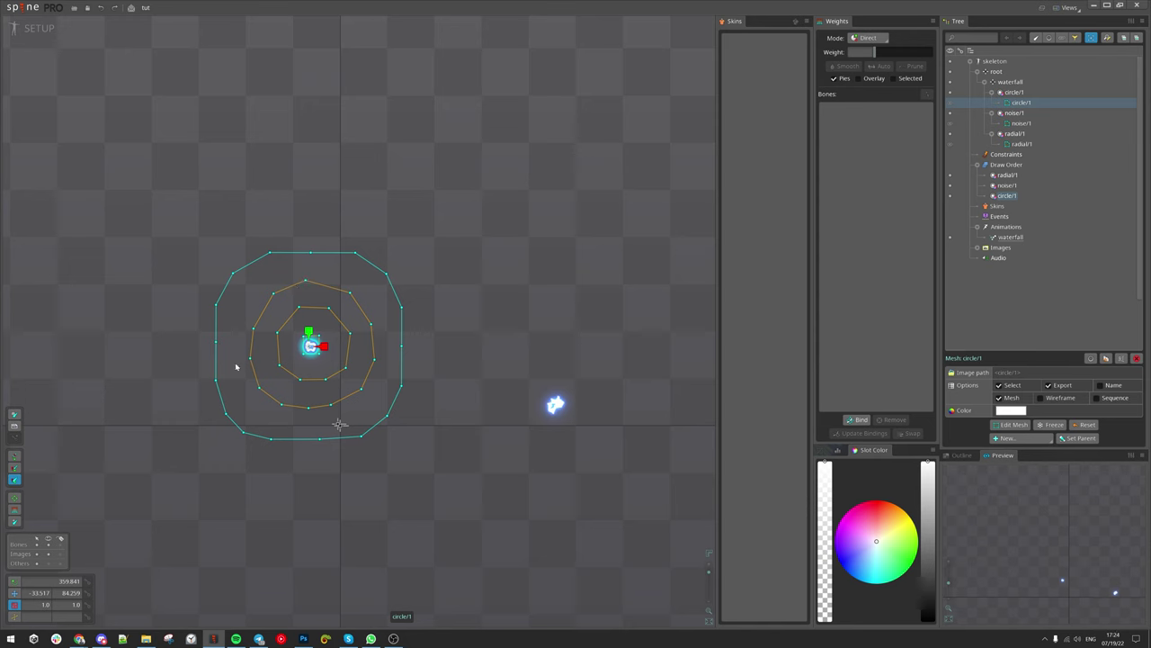
# Step: Examine the circle/1 mesh's triangulation in mesh editing with vertex creation active, and leave mesh editing
pyautogui.click(1013, 425)
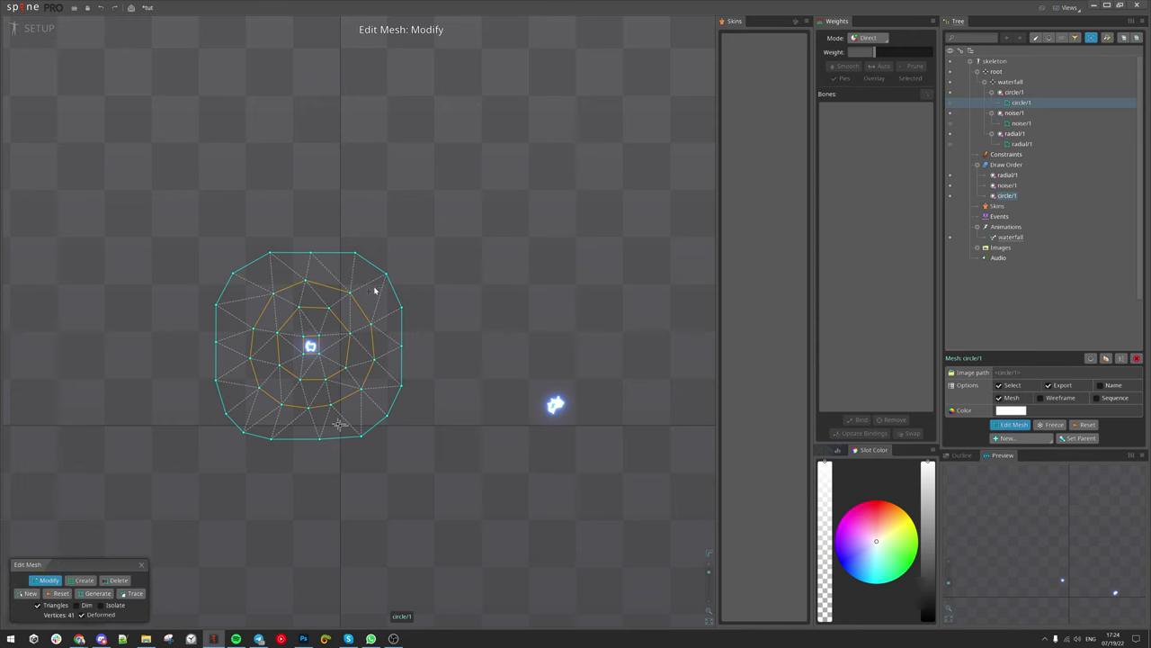
pyautogui.click(79, 581)
pyautogui.click(239, 370)
pyautogui.click(235, 317)
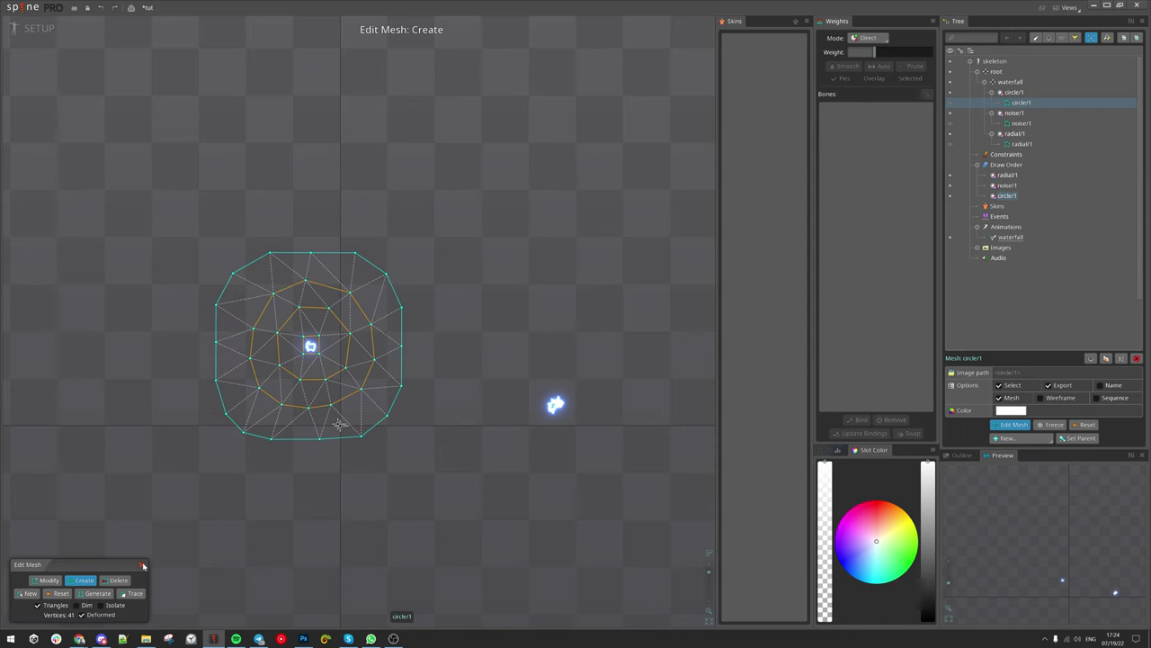
pyautogui.click(142, 565)
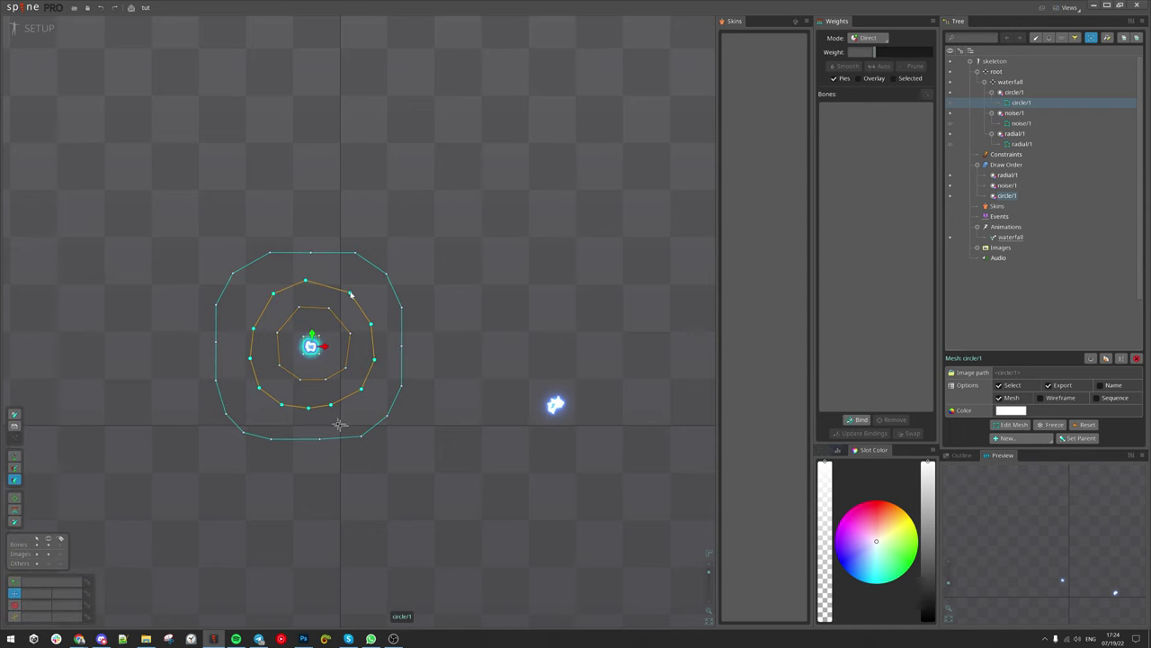
# Step: Select the circle/1 mesh's inner ring, outer hull and combined rings of vertices in turn to examine the mesh structure
pyautogui.moveTo(446, 329); pyautogui.dragTo(396, 332)
pyautogui.moveTo(288, 318); pyautogui.dragTo(303, 348)
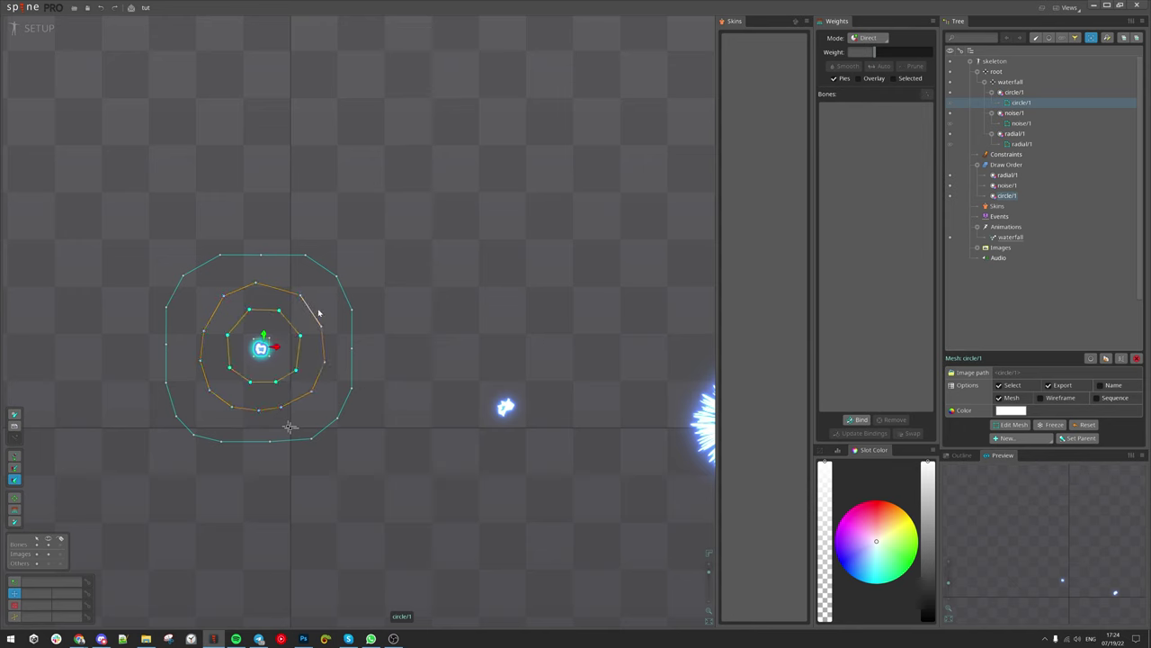
pyautogui.doubleClick(309, 259)
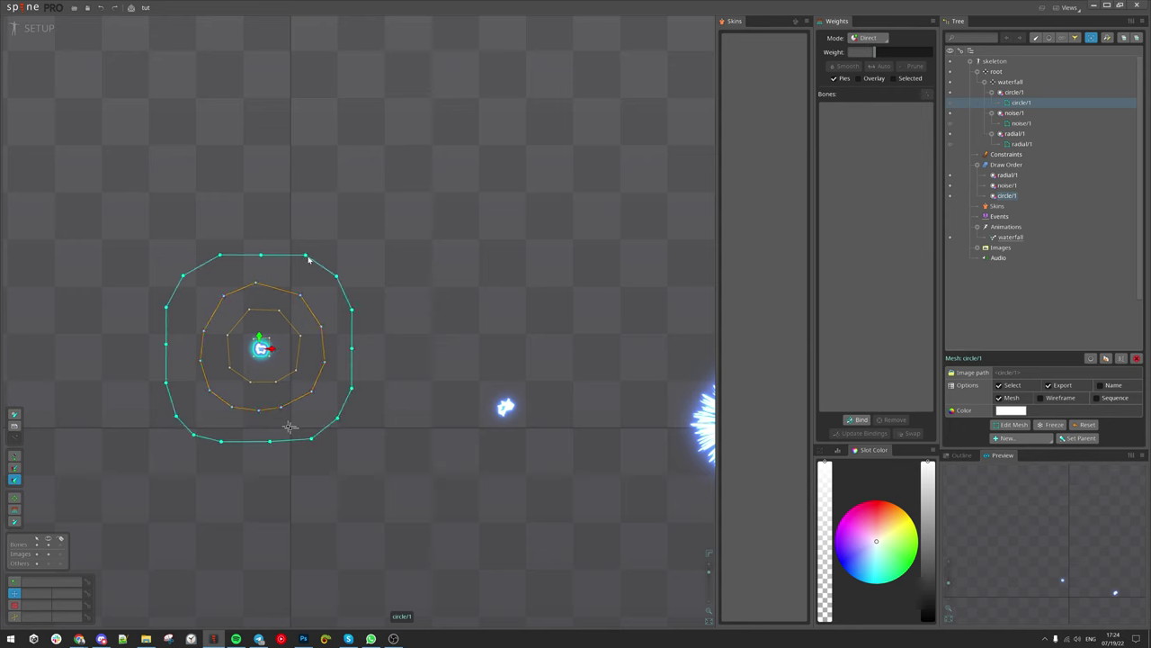
pyautogui.scroll(-2, 586, 391)
pyautogui.moveTo(586, 390); pyautogui.dragTo(470, 391)
pyautogui.scroll(5, 291, 286)
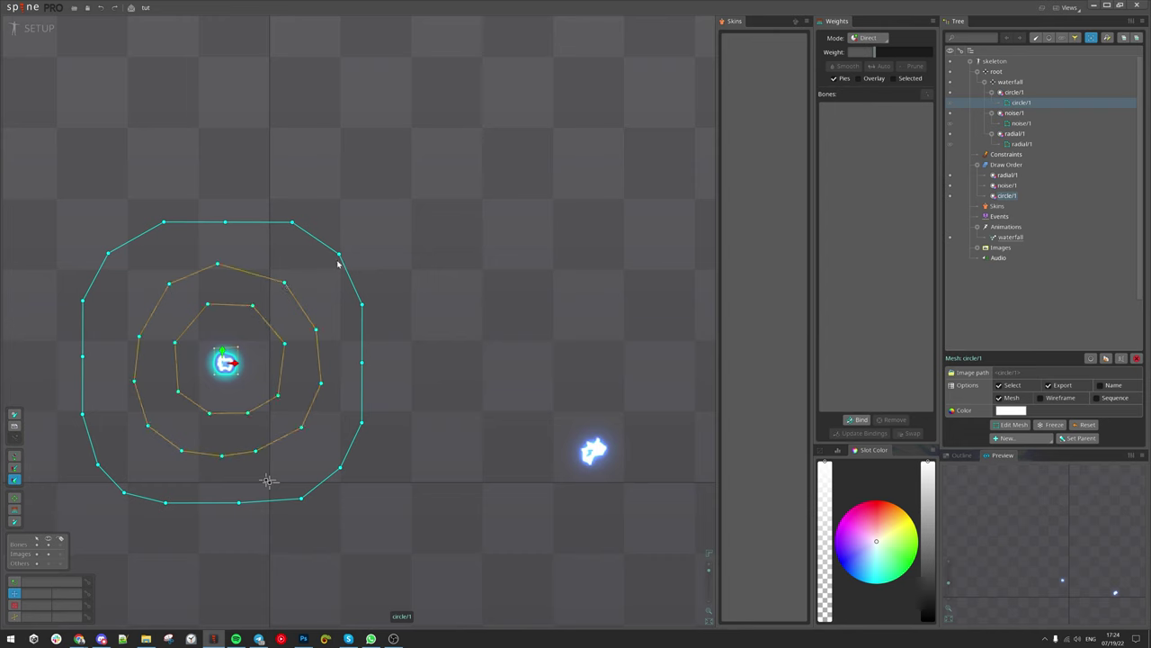
pyautogui.scroll(-5, 396, 278)
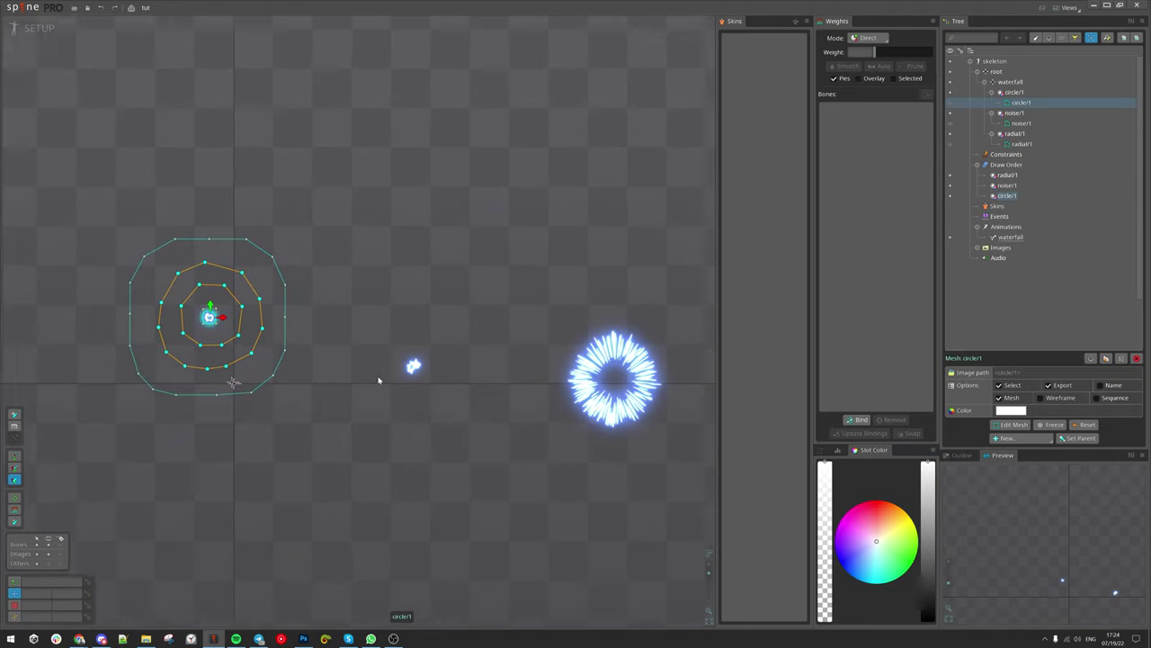
pyautogui.moveTo(379, 380); pyautogui.dragTo(356, 383)
pyautogui.moveTo(297, 355); pyautogui.dragTo(303, 387)
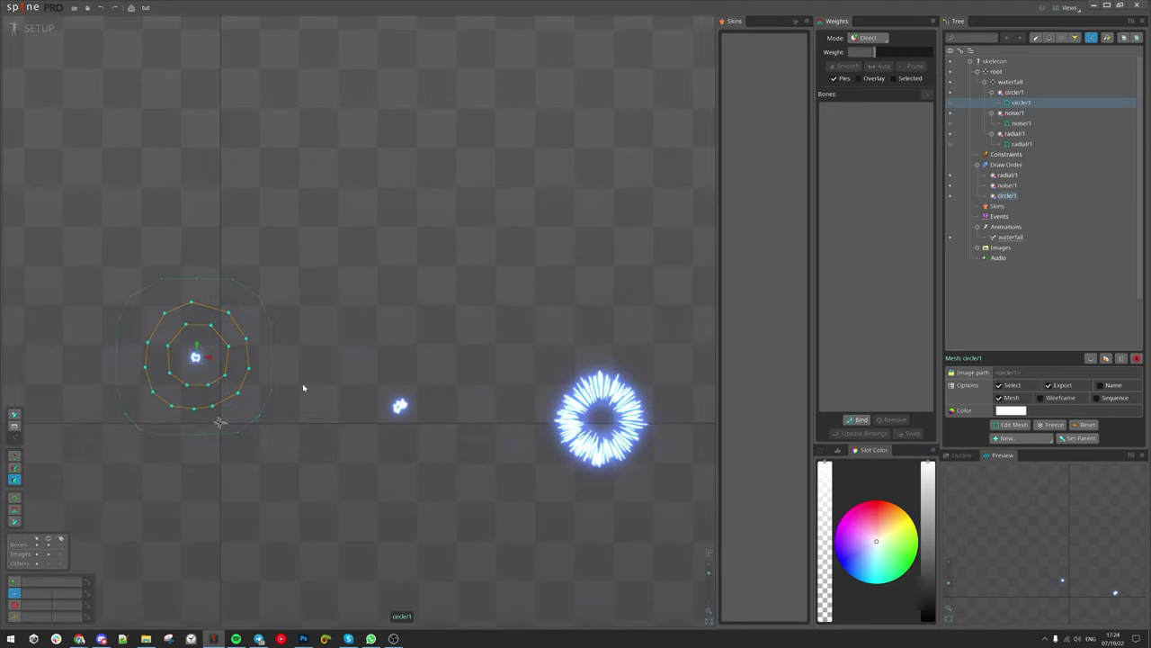
pyautogui.scroll(-2, 401, 381)
pyautogui.moveTo(410, 360); pyautogui.dragTo(399, 404)
pyautogui.scroll(2, 396, 398)
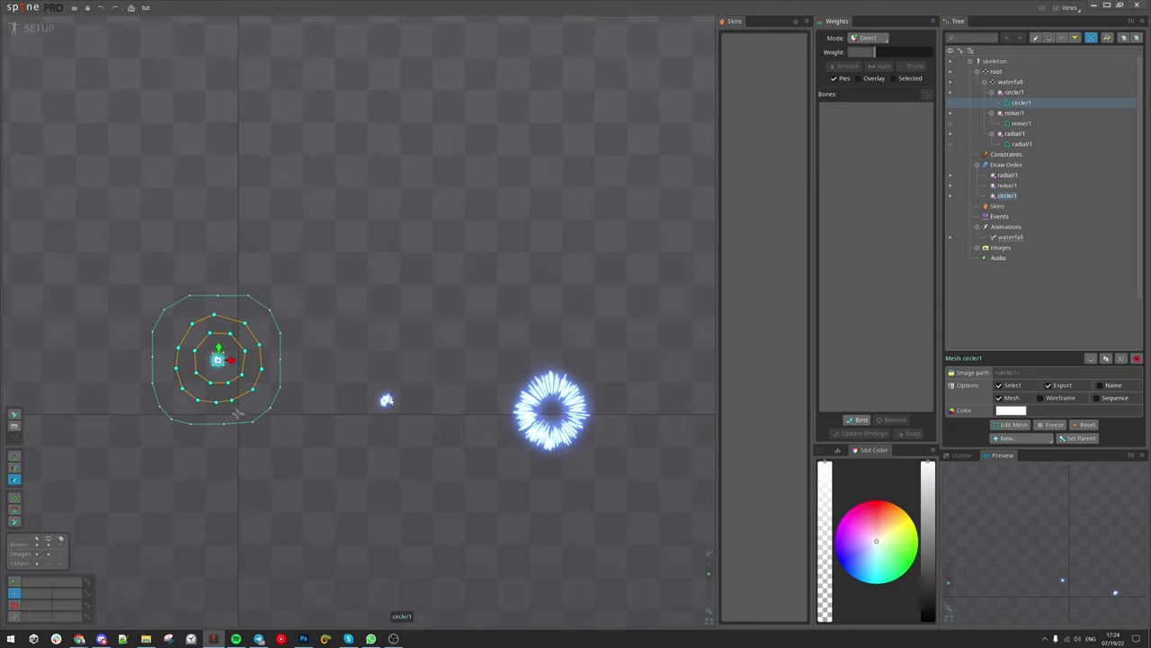
pyautogui.moveTo(462, 290); pyautogui.dragTo(522, 311)
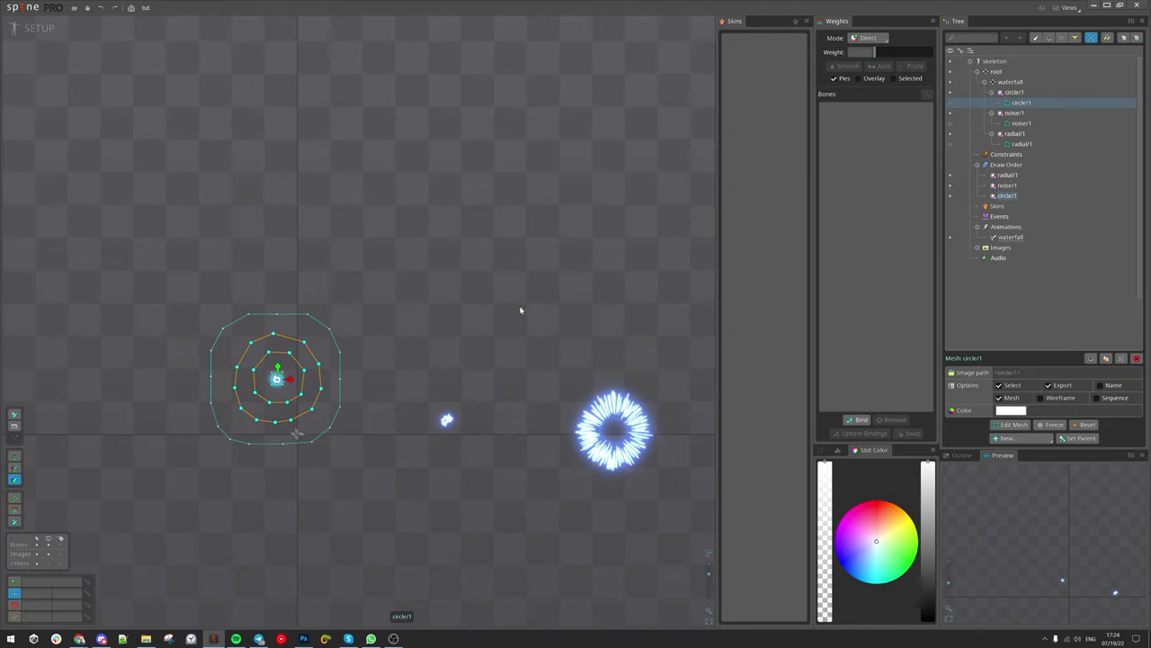
pyautogui.moveTo(465, 355); pyautogui.dragTo(397, 328)
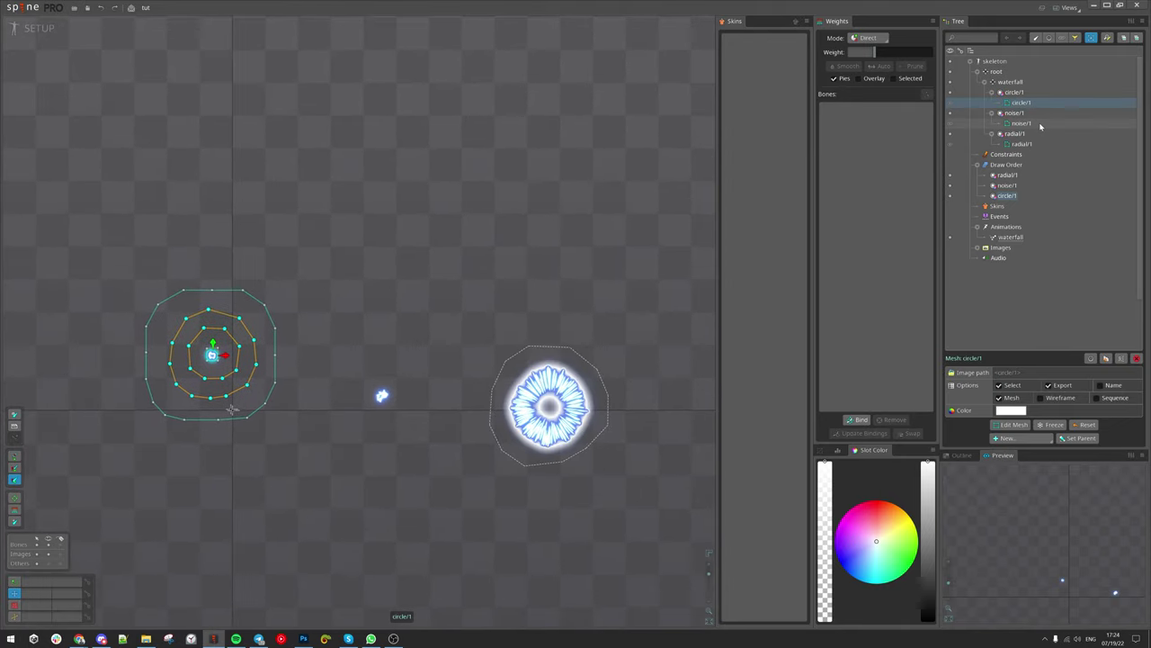
pyautogui.moveTo(433, 289); pyautogui.dragTo(451, 300)
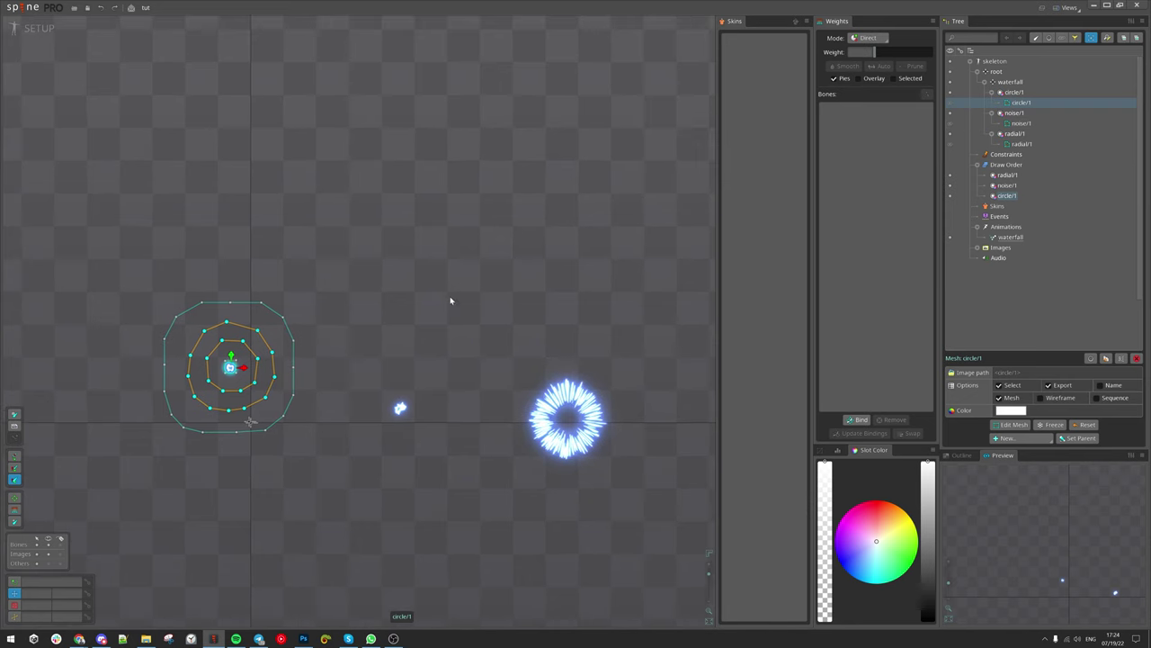
# Step: Move the radial/1 and noise/1 meshes so they line up in a closely spaced row with the circle/1 mesh
pyautogui.click(401, 409)
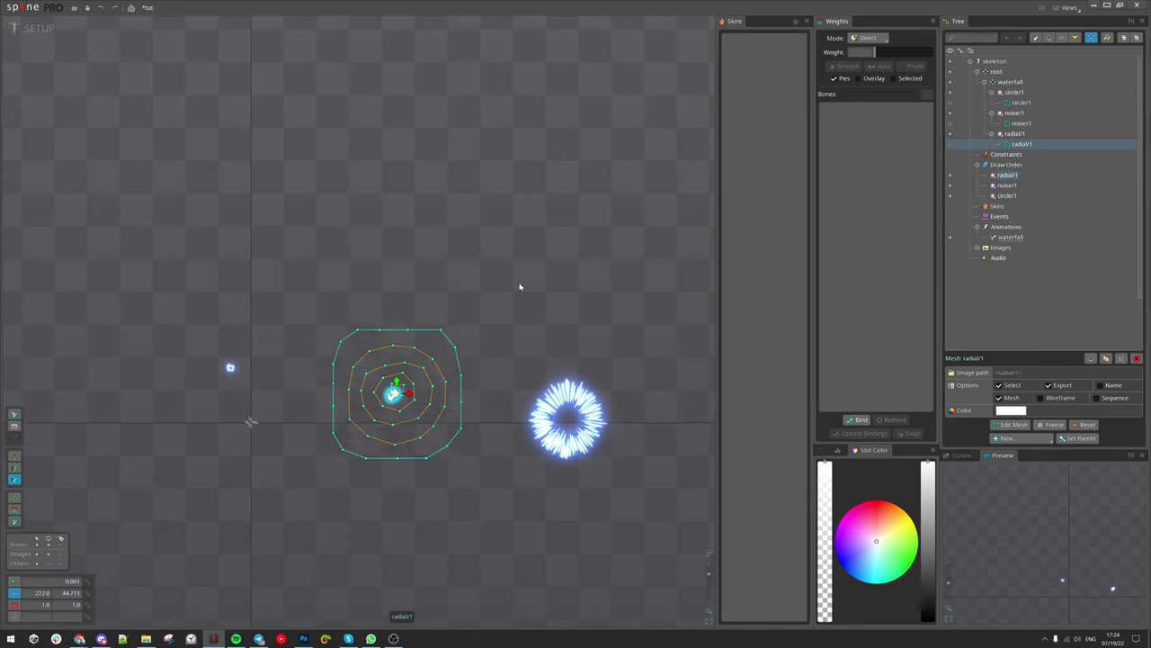
pyautogui.click(570, 415)
pyautogui.moveTo(612, 310); pyautogui.dragTo(606, 268)
pyautogui.keyDown('ctrl'); pyautogui.click(386, 371); pyautogui.keyUp('ctrl')
pyautogui.keyDown('ctrl'); pyautogui.click(230, 367); pyautogui.keyUp('ctrl')
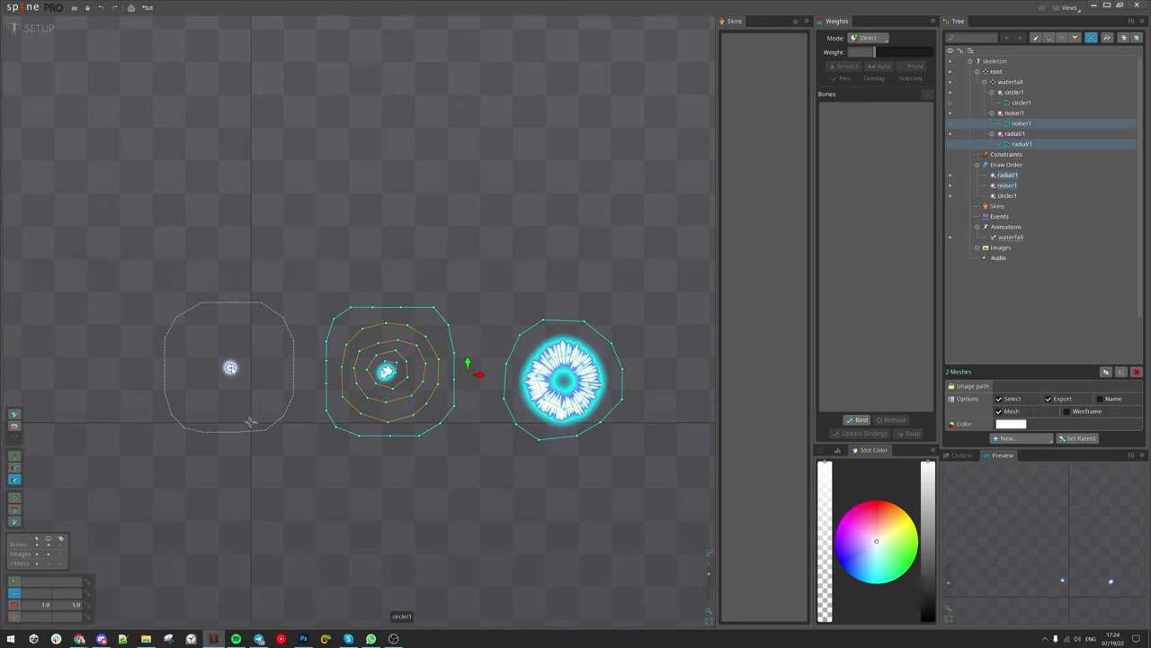
pyautogui.moveTo(535, 455); pyautogui.dragTo(520, 458)
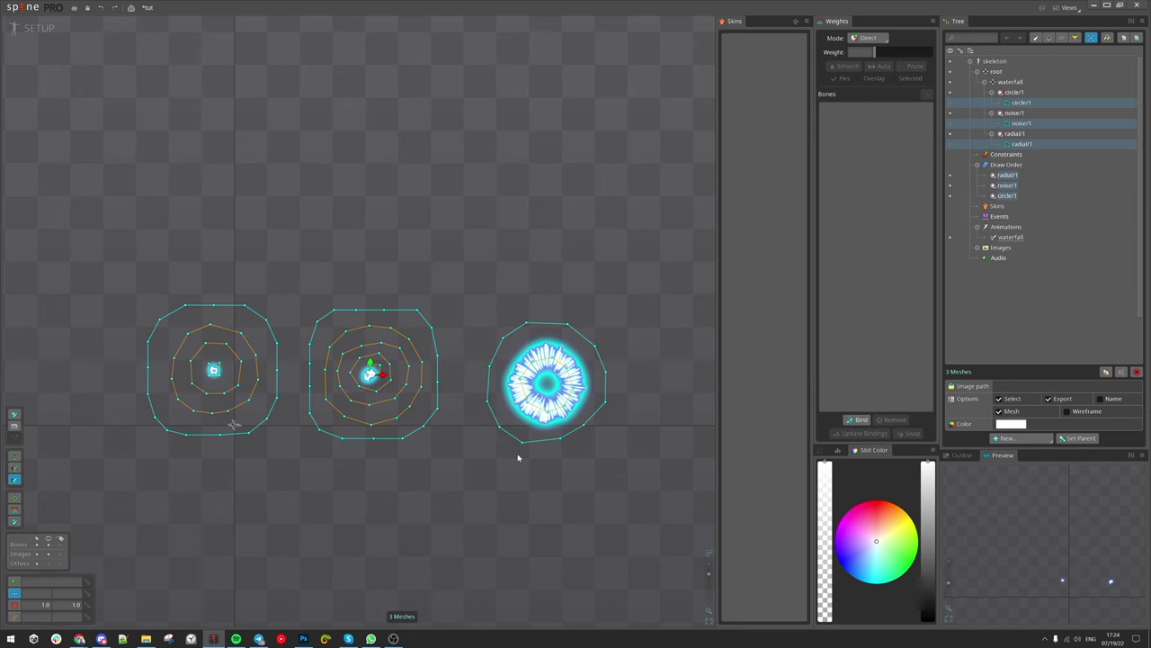
pyautogui.moveTo(518, 457); pyautogui.dragTo(510, 429)
pyautogui.press('space')
pyautogui.scroll(-1, 436, 463)
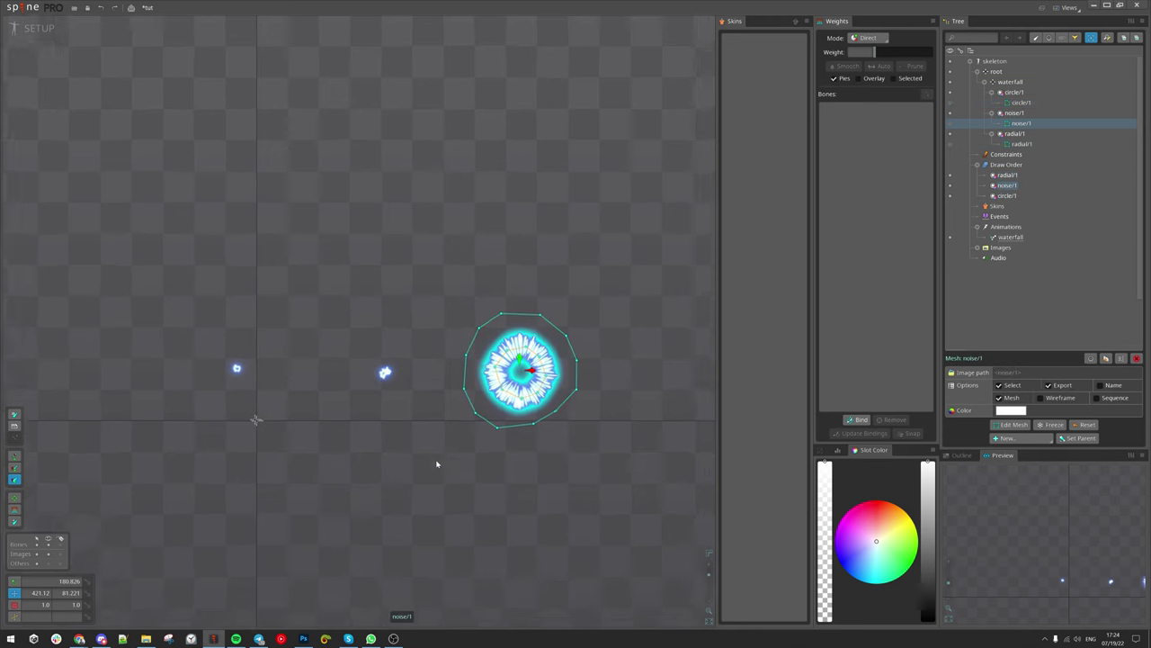
# Step: Add the radial/1 and circle/1 meshes to the noise/1 selection so all three are selected together
pyautogui.keyDown('ctrl'); pyautogui.click(379, 358); pyautogui.keyUp('ctrl')
pyautogui.keyDown('ctrl'); pyautogui.click(239, 353); pyautogui.keyUp('ctrl')
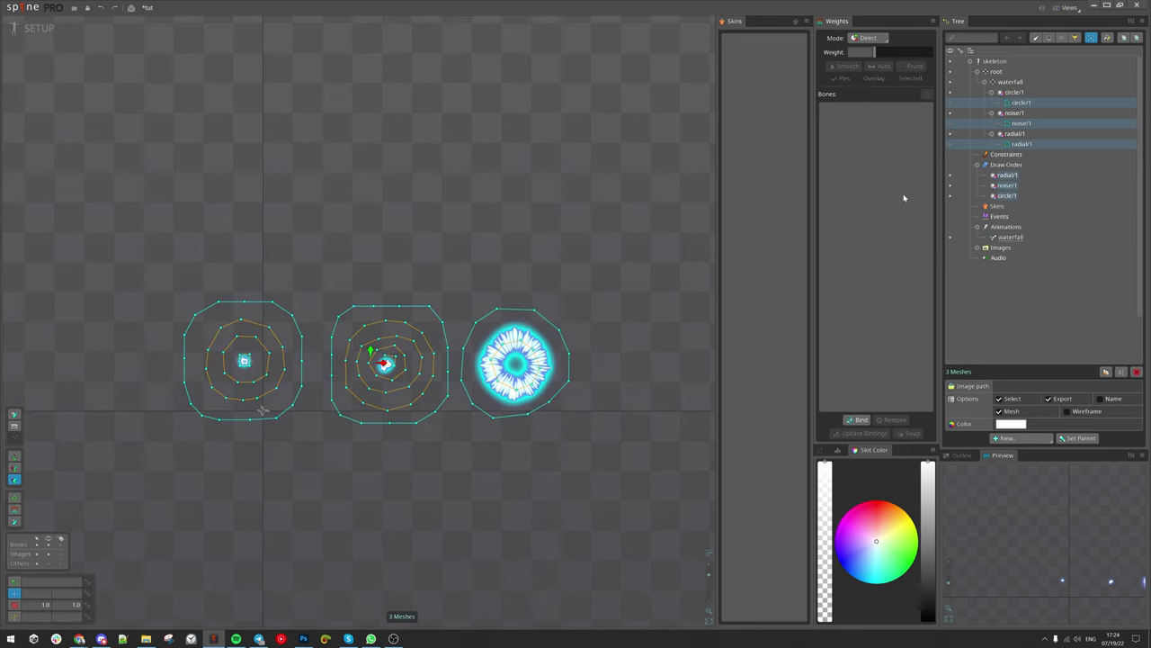
pyautogui.scroll(1, 495, 252)
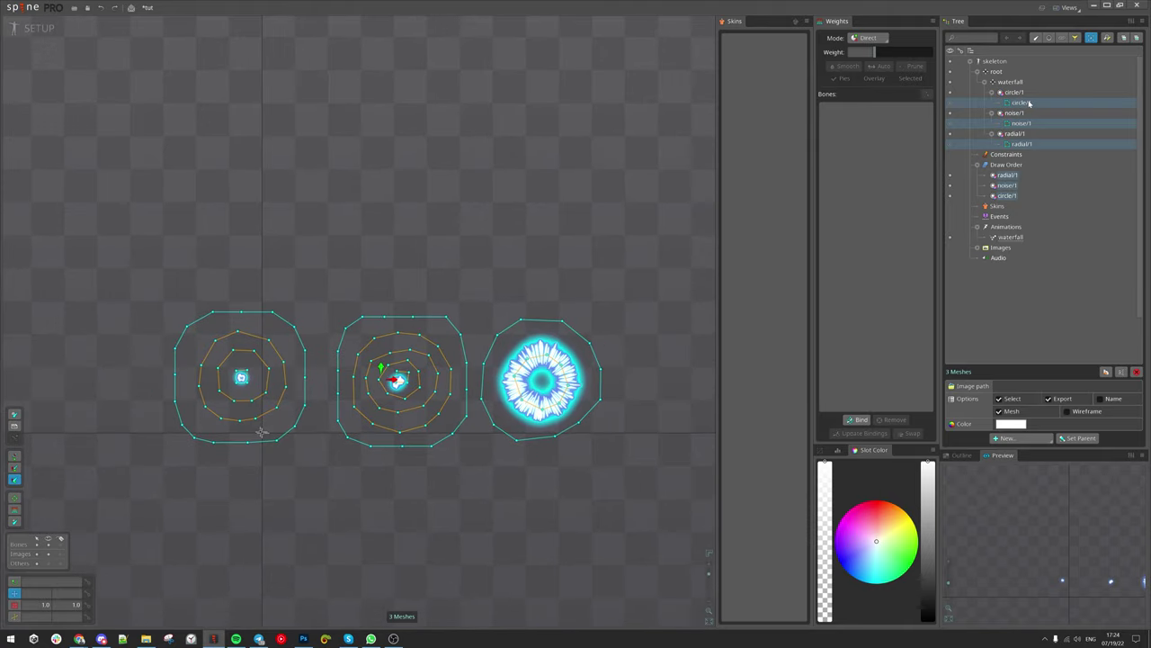
# Step: Turn the circle/1 mesh into an image sequence and rename its attachment to circle/
pyautogui.click(1029, 104)
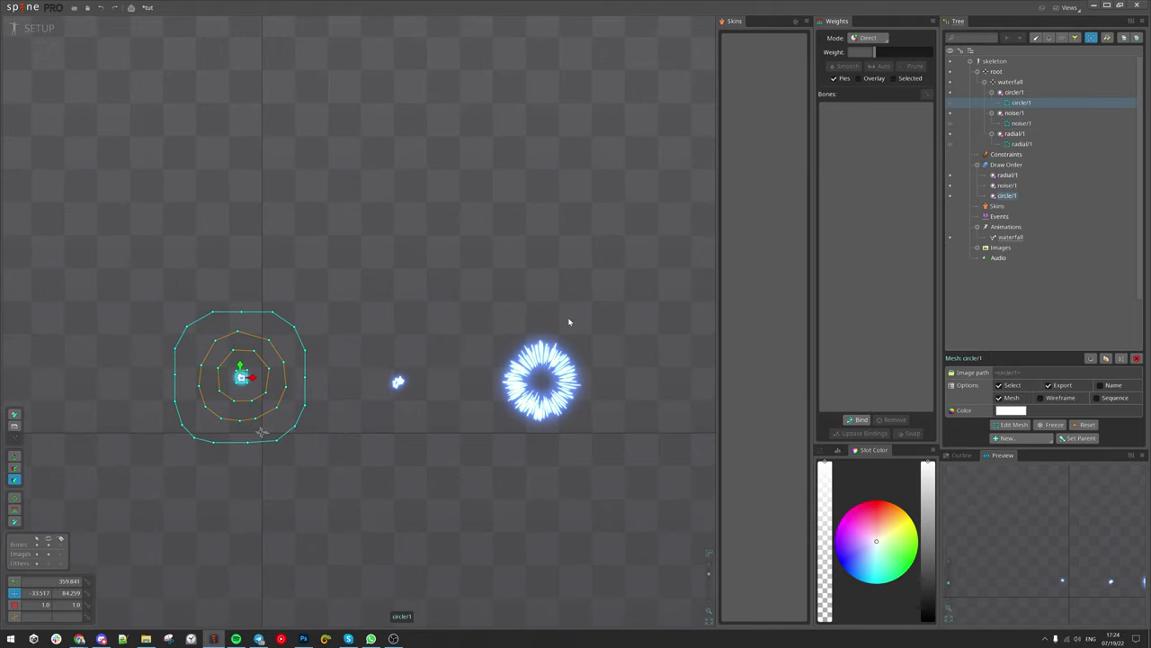
pyautogui.click(1096, 398)
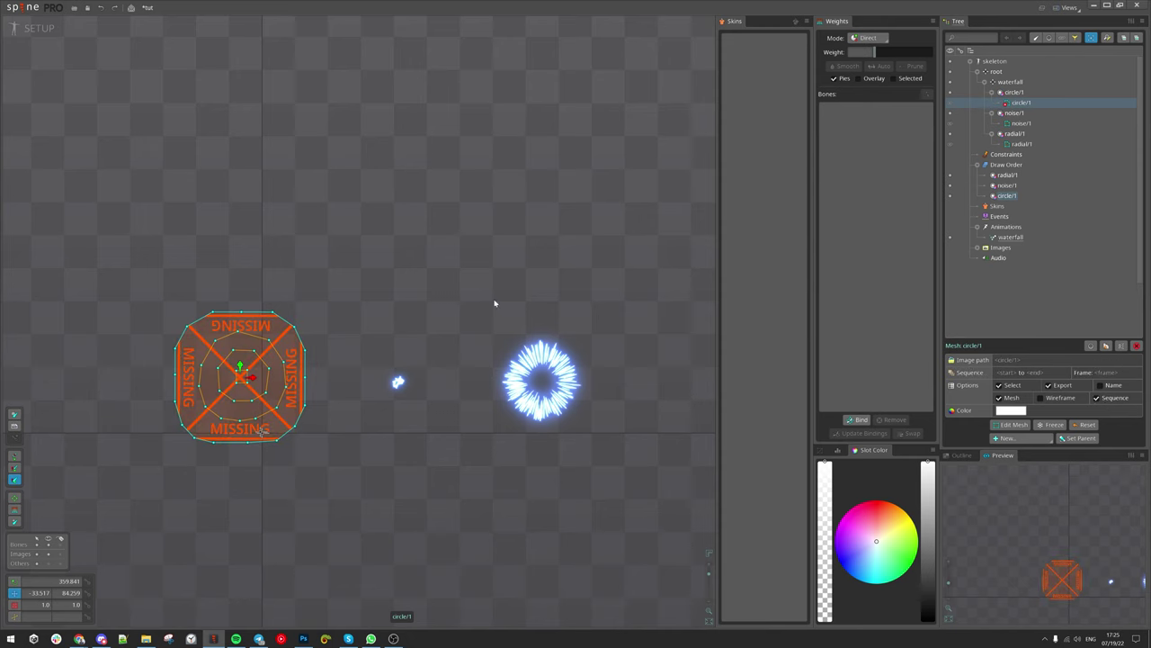
pyautogui.scroll(3, 190, 438)
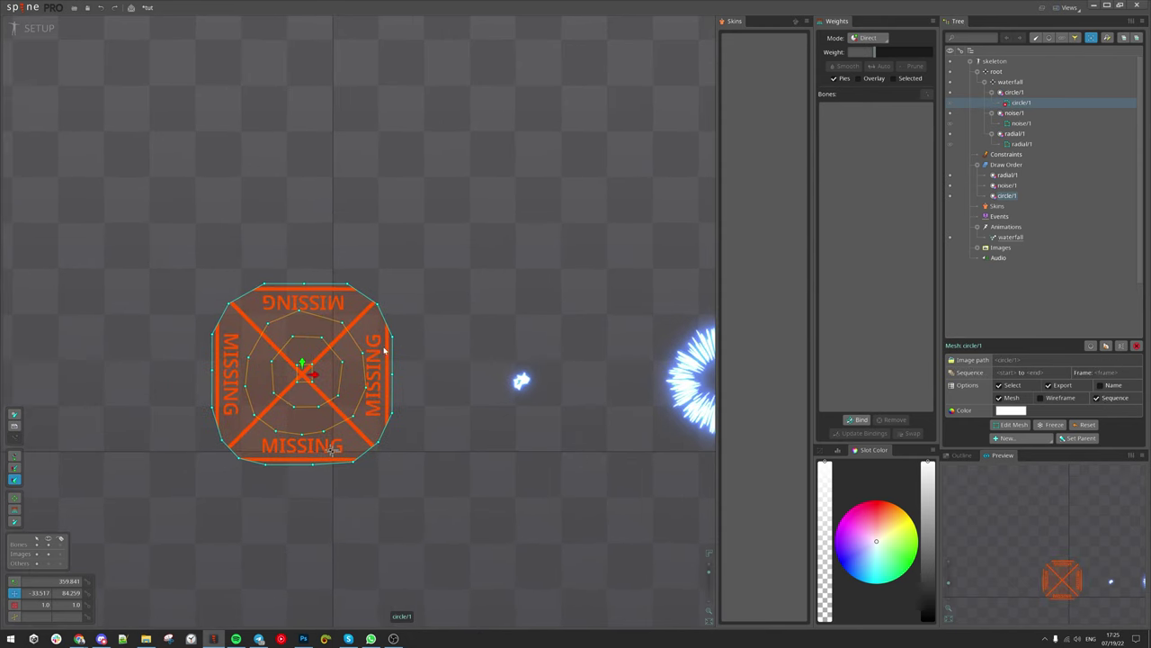
pyautogui.press('F2')
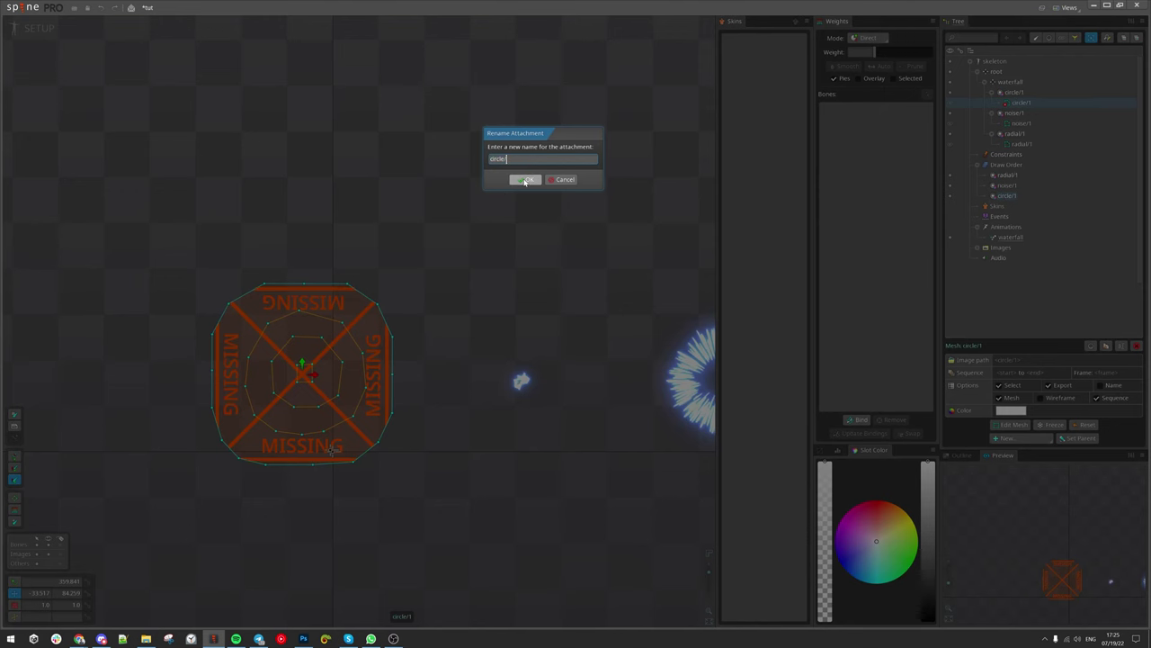
pyautogui.click(526, 180)
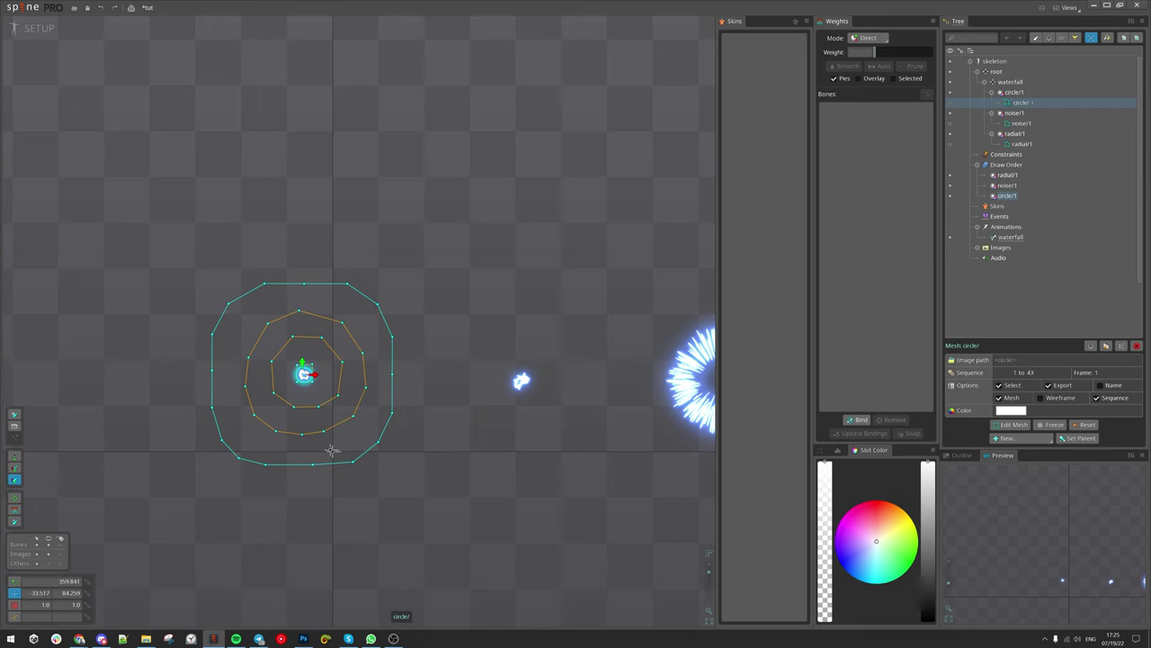
# Step: Examine the numbered frame images stored in the circle images folder
pyautogui.click(979, 247)
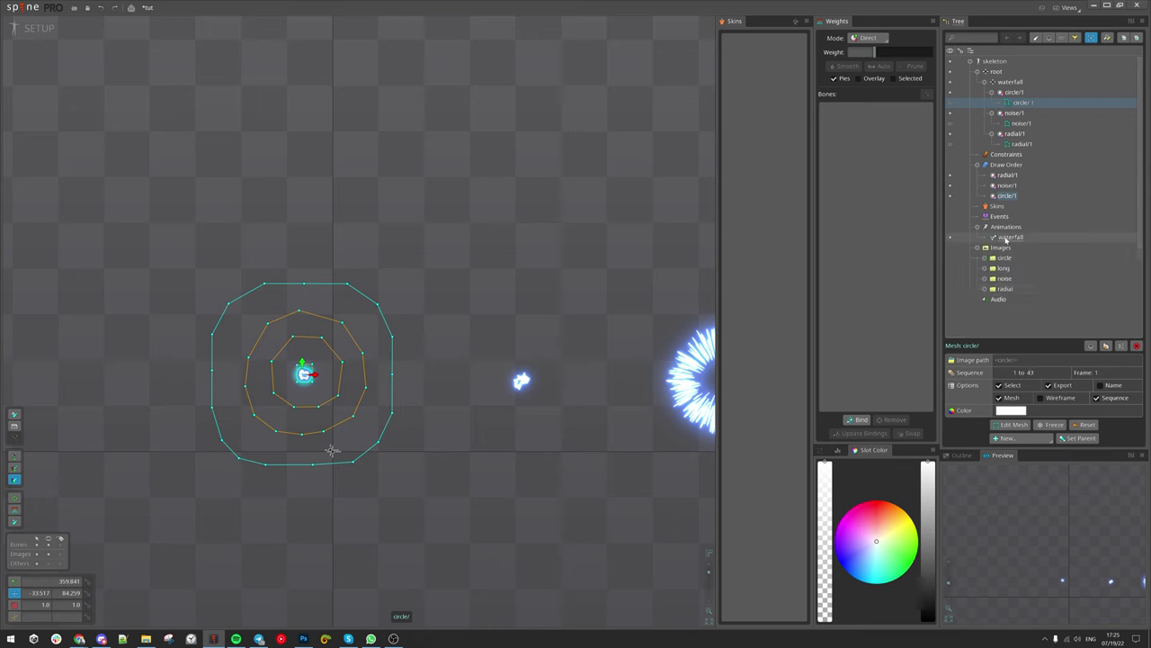
pyautogui.scroll(-3, 995, 181)
pyautogui.click(993, 181)
pyautogui.scroll(-5, 1043, 282)
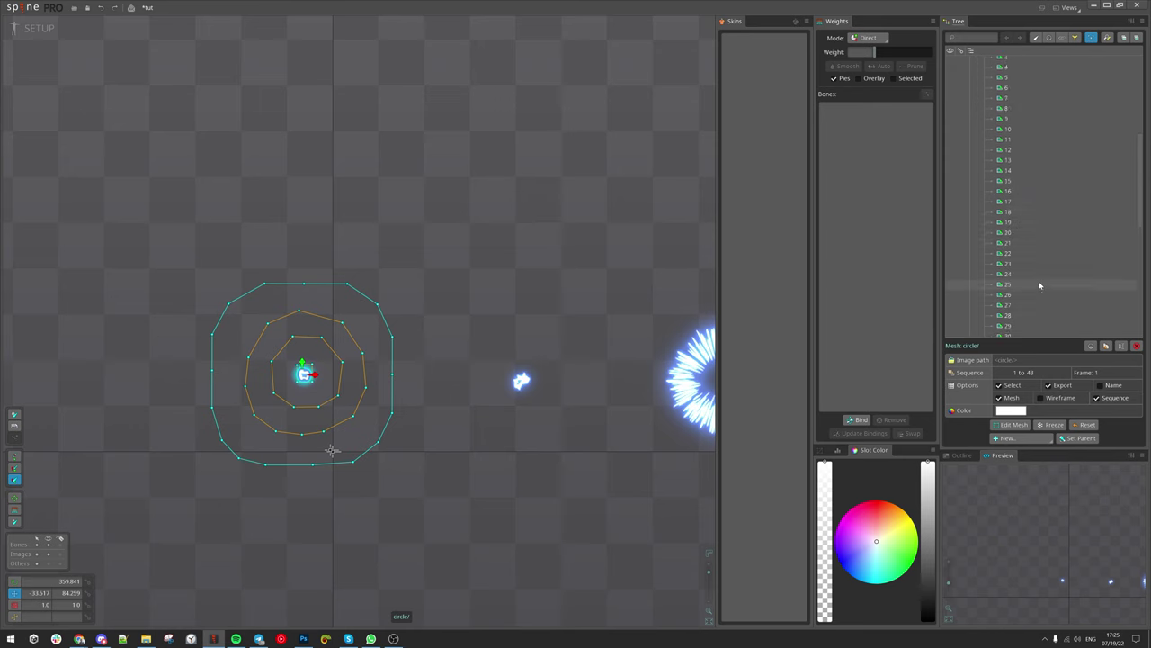
pyautogui.scroll(6, 1043, 279)
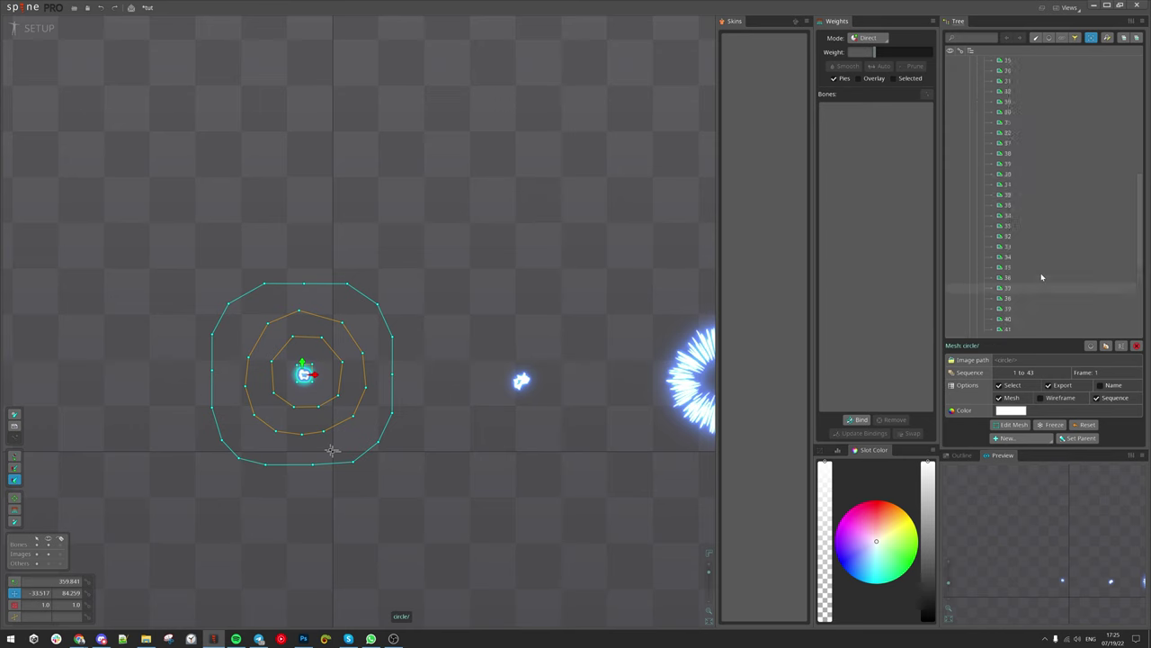
pyautogui.scroll(3, 1041, 277)
pyautogui.click(985, 258)
# Step: Switch to animate mode and clear the existing keys from the waterfall animation
pyautogui.moveTo(492, 353); pyautogui.dragTo(471, 318)
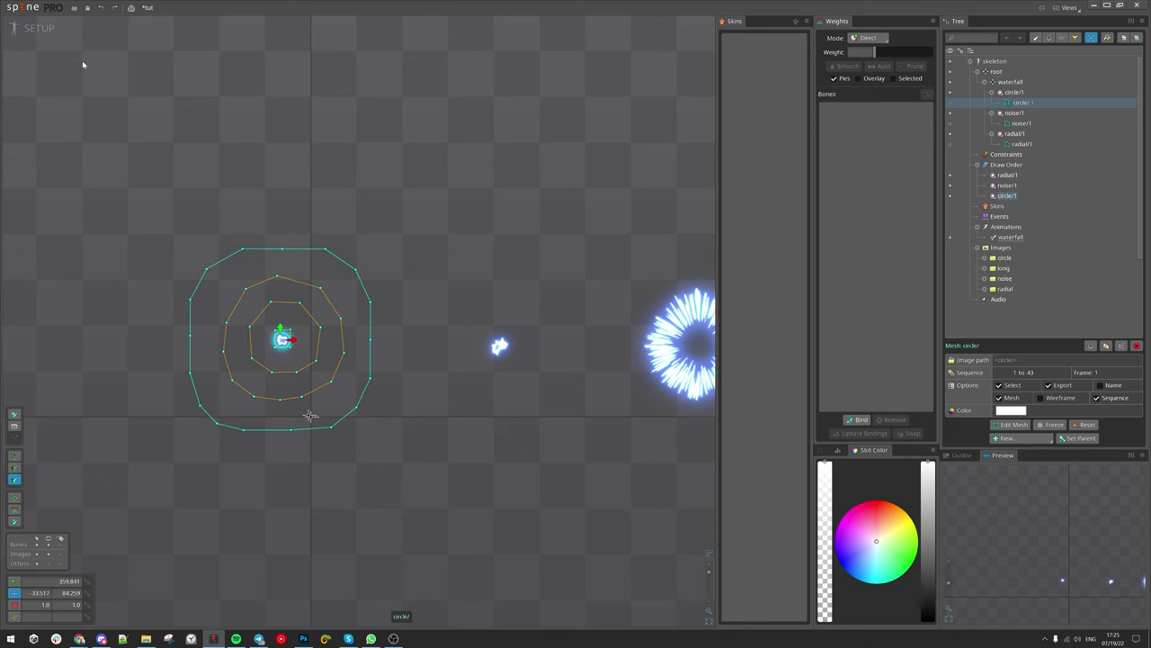
pyautogui.click(39, 28)
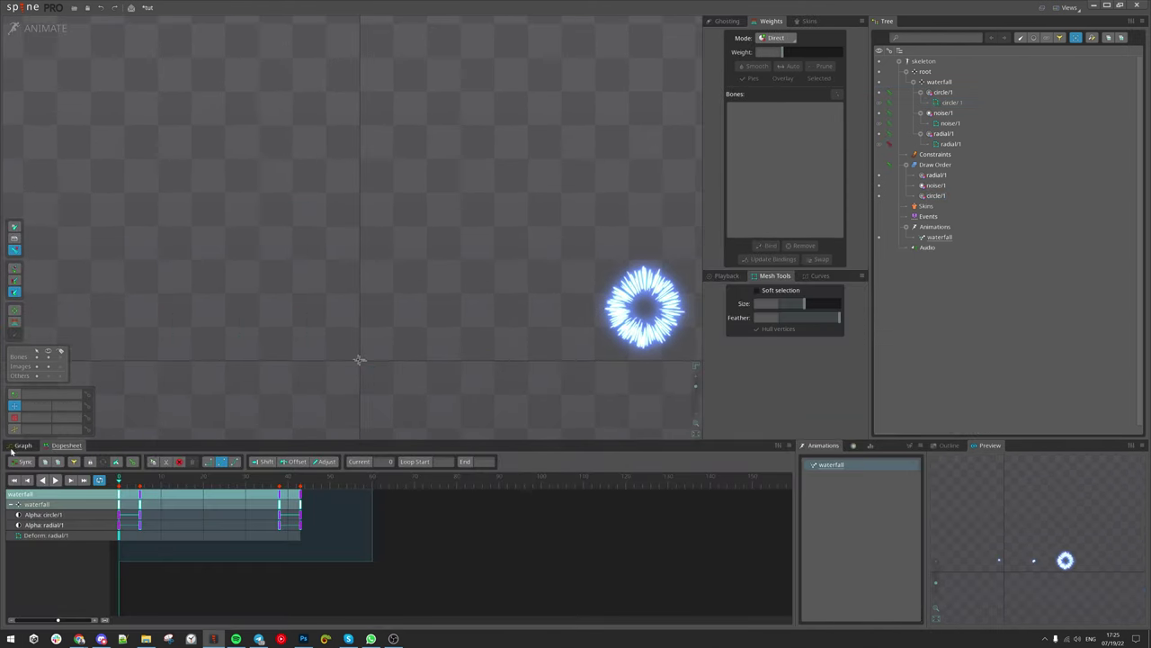
pyautogui.click(358, 360)
# Step: Key the circle/ mesh's sequence as Loop at 30 FPS from frame 0 to about frame 43 and preview the playback
pyautogui.click(1005, 103)
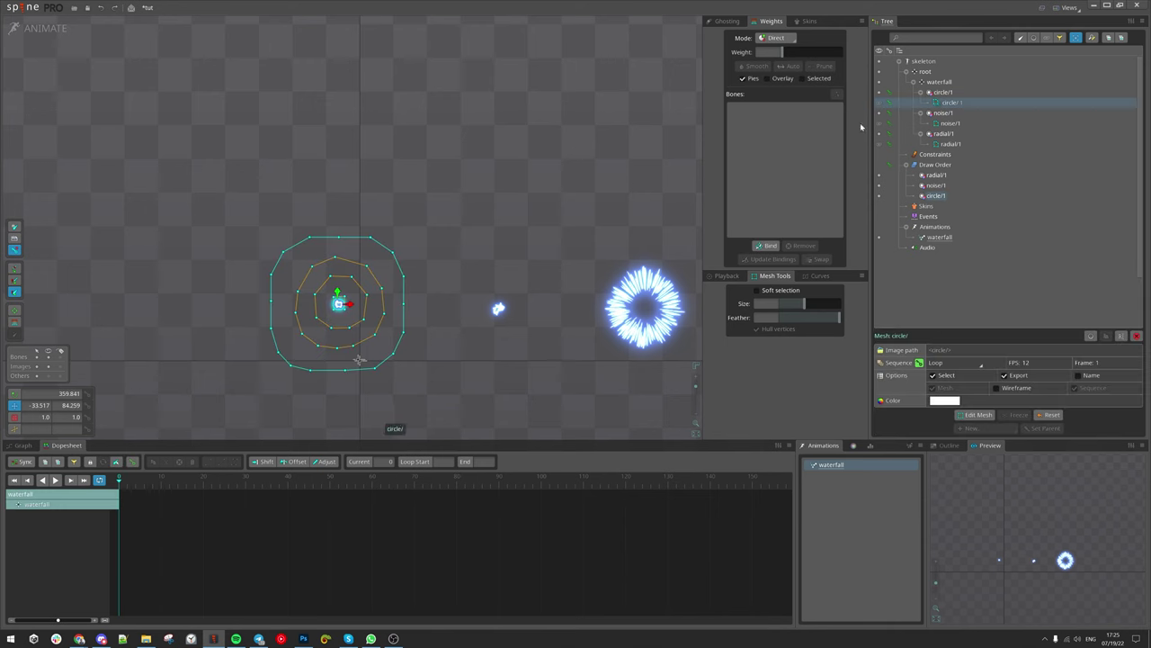
pyautogui.click(919, 363)
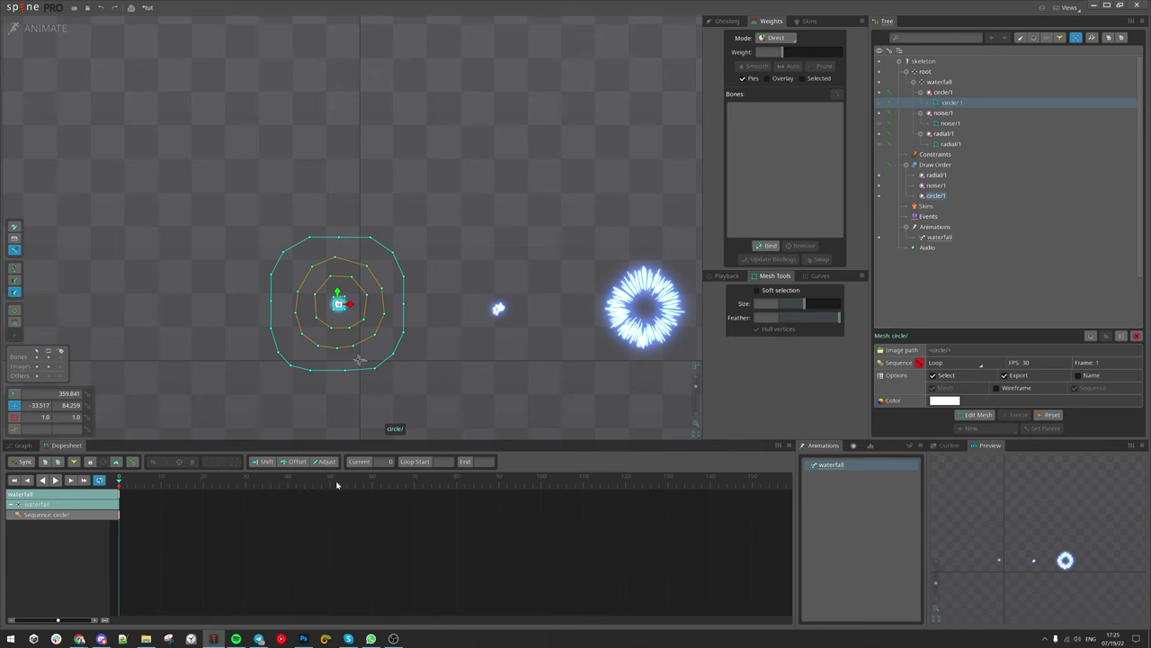
pyautogui.moveTo(325, 482); pyautogui.dragTo(72, 493)
pyautogui.press('k')
pyautogui.press('d')
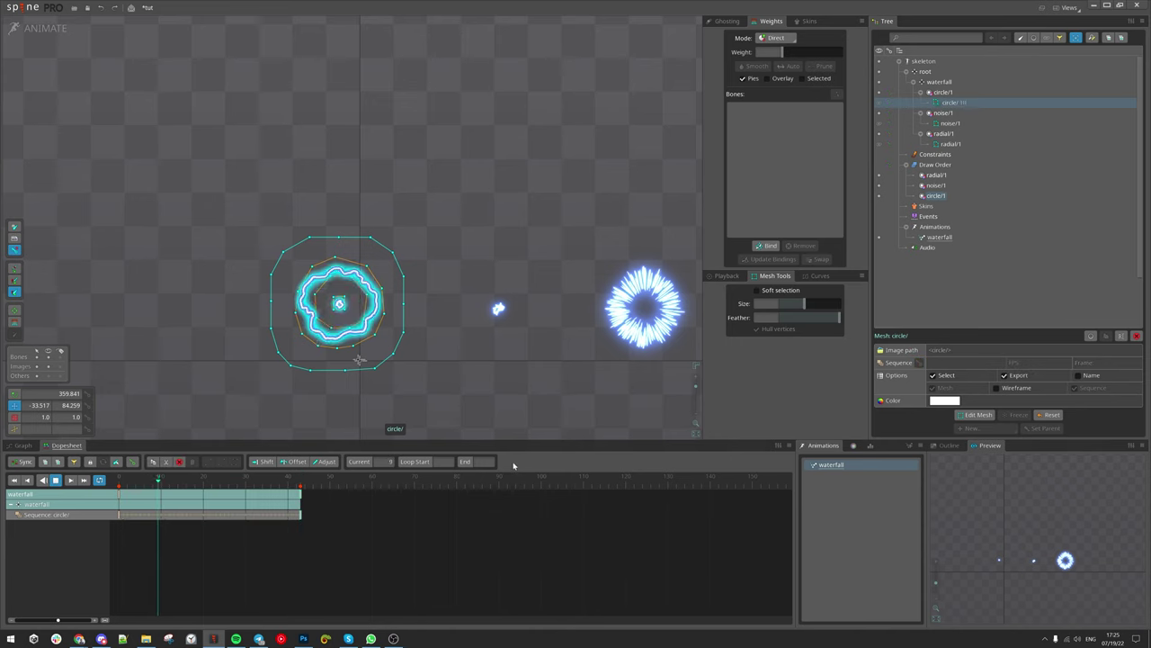
pyautogui.press('space')
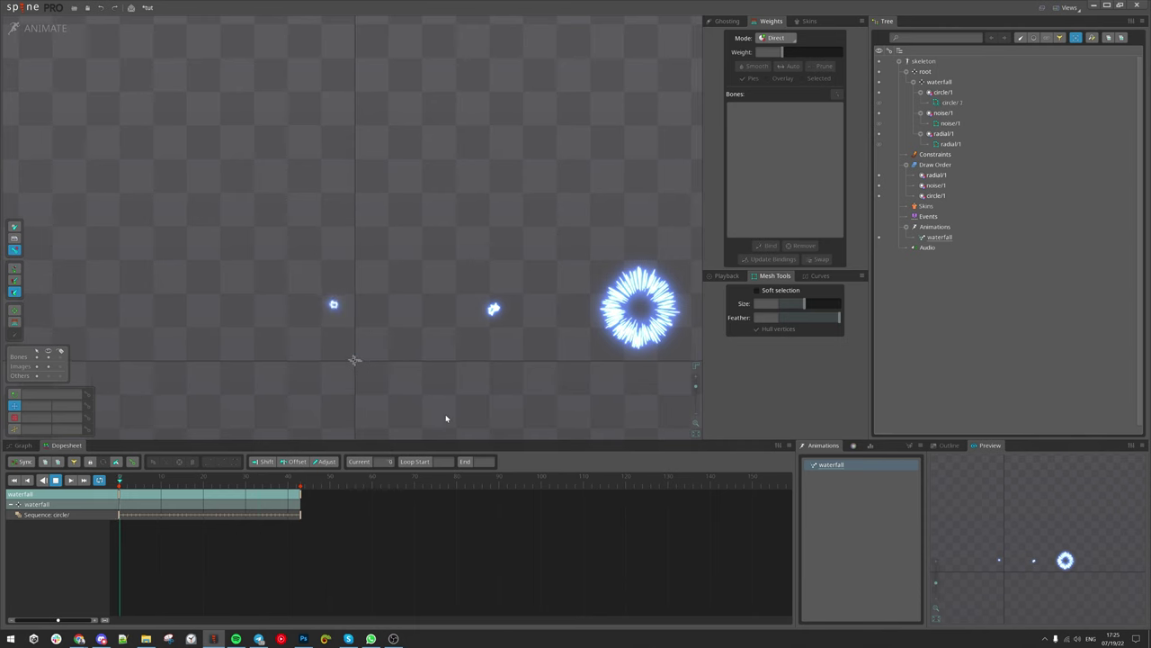
pyautogui.press('space')
# Step: Select all vertices of the circle/ mesh at frame 0 and flatten its rings vertically into thin ellipses
pyautogui.scroll(-2, 396, 389)
pyautogui.moveTo(396, 389)
pyautogui.mouseDown()
pyautogui.moveTo(389, 337)
pyautogui.moveTo(402, 366)
pyautogui.moveTo(391, 377)
pyautogui.mouseUp()
pyautogui.click(346, 309)
pyautogui.click(118, 480)
pyautogui.scroll(2, 349, 292)
pyautogui.doubleClick(346, 281)
pyautogui.moveTo(404, 298); pyautogui.dragTo(392, 320)
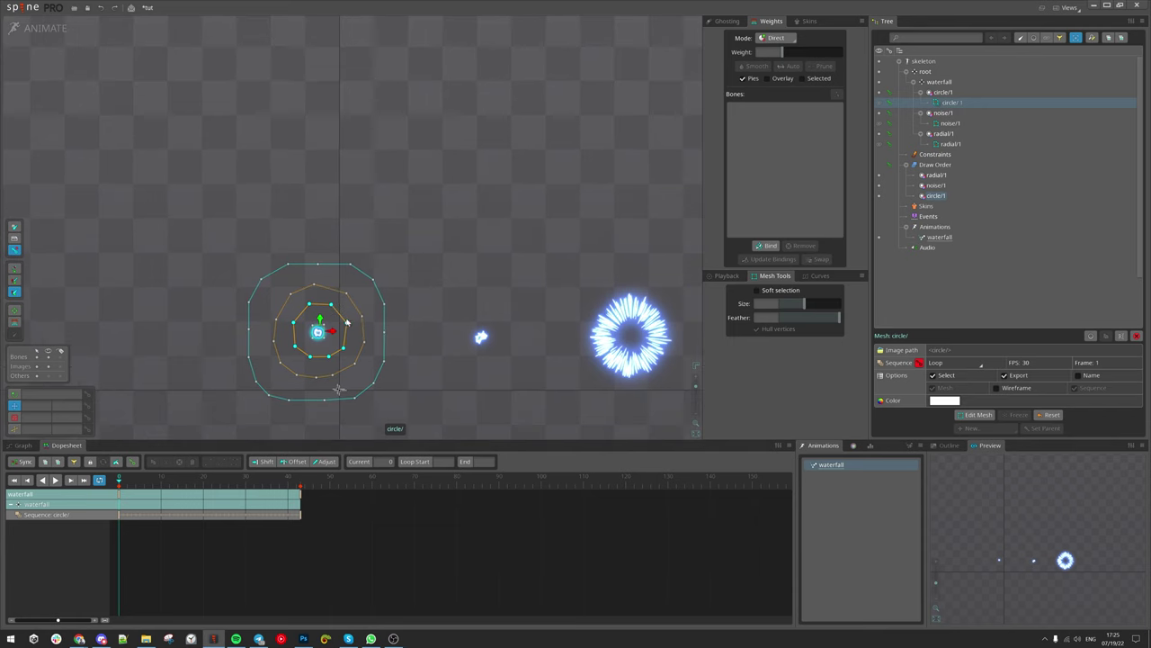
pyautogui.scroll(-1, 392, 320)
pyautogui.moveTo(249, 229); pyautogui.dragTo(397, 380)
pyautogui.moveTo(328, 302); pyautogui.dragTo(338, 366)
pyautogui.press('v')
# Step: Move the circle/ mesh's centre vertices, inner ring and middle ring upward so they stack at separate heights above the outer hull
pyautogui.scroll(2, 336, 337)
pyautogui.scroll(-1, 338, 366)
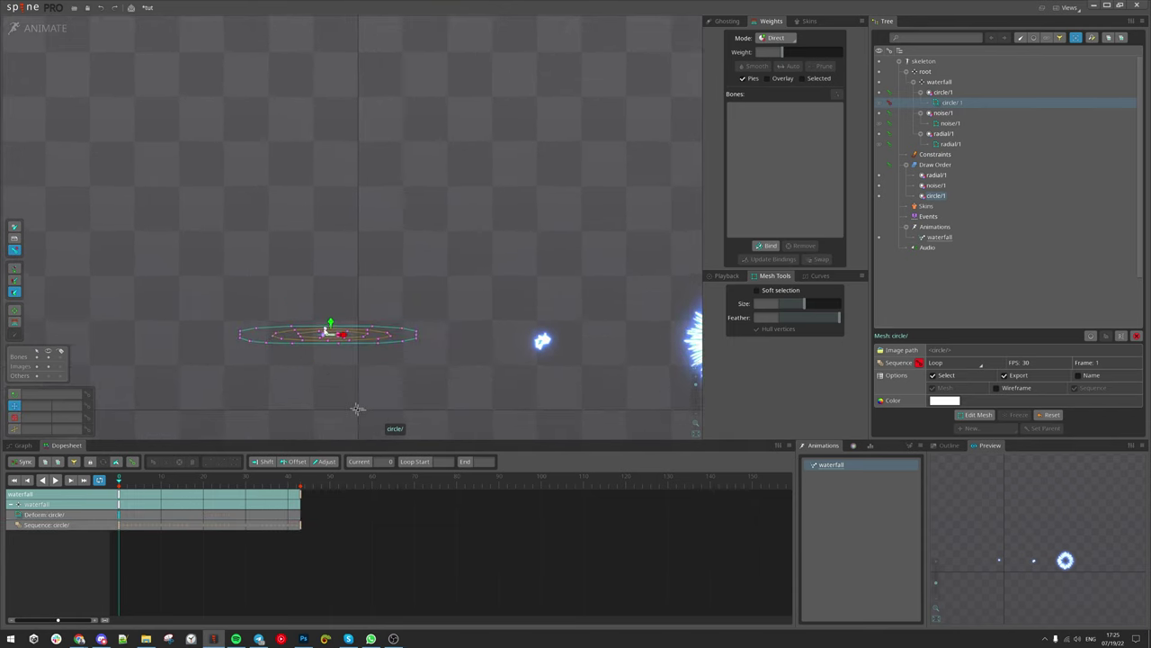
pyautogui.moveTo(341, 270); pyautogui.dragTo(347, 83)
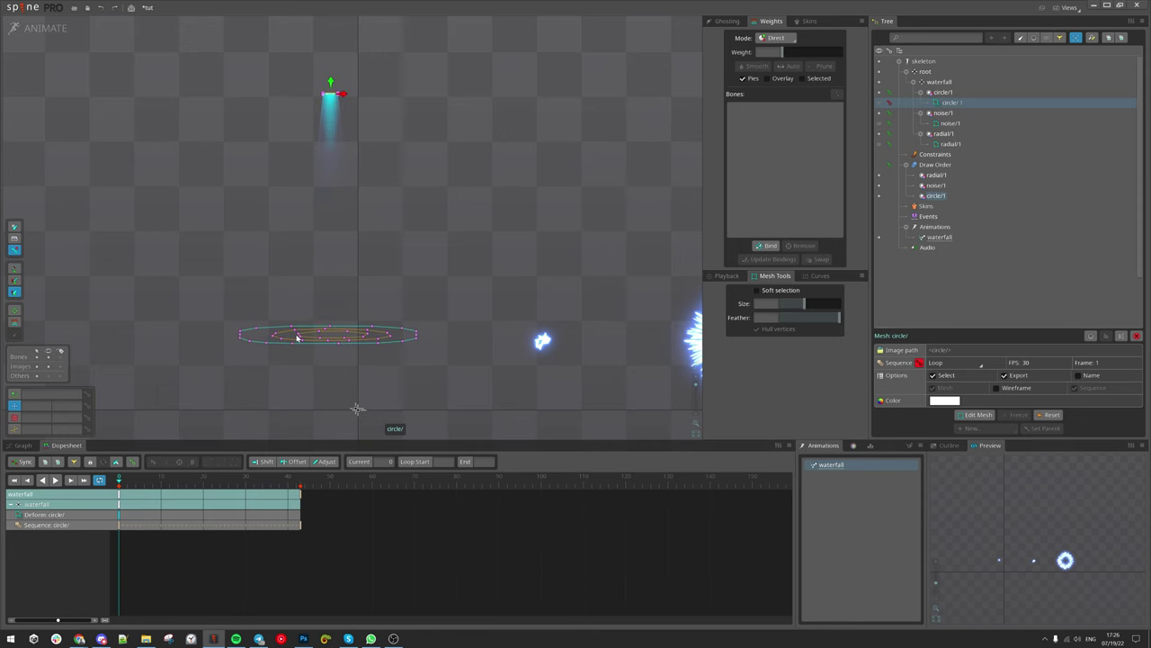
pyautogui.scroll(1, 328, 321)
pyautogui.moveTo(332, 322); pyautogui.dragTo(344, 119)
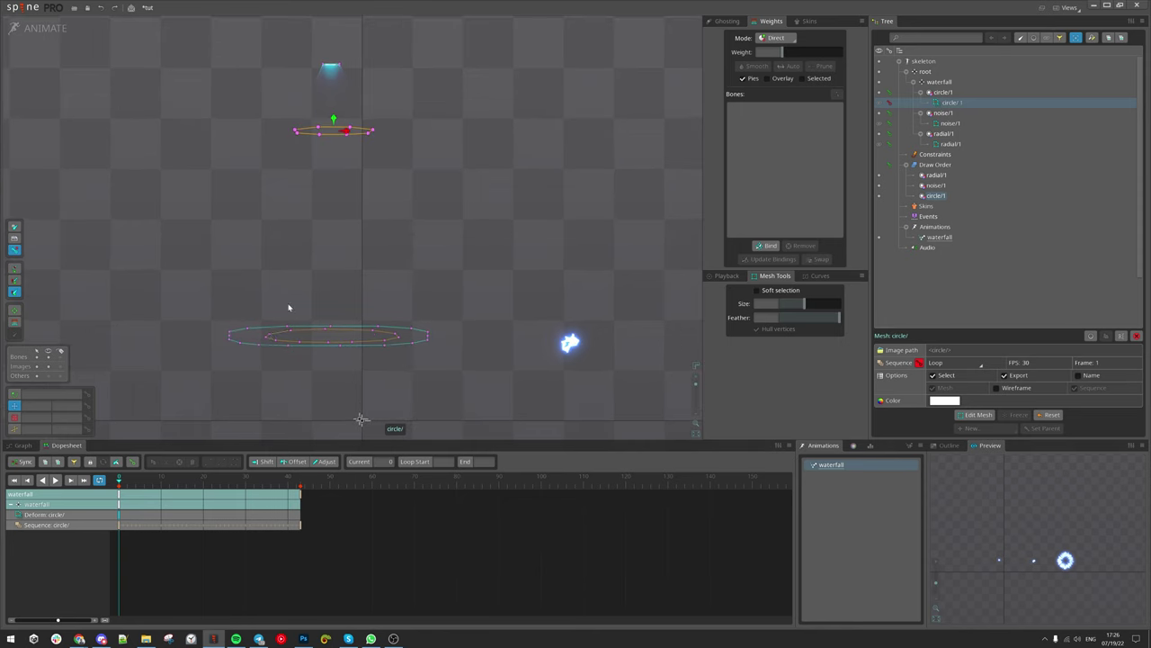
pyautogui.doubleClick(268, 338)
pyautogui.moveTo(333, 329); pyautogui.dragTo(334, 213)
pyautogui.scroll(-2, 334, 212)
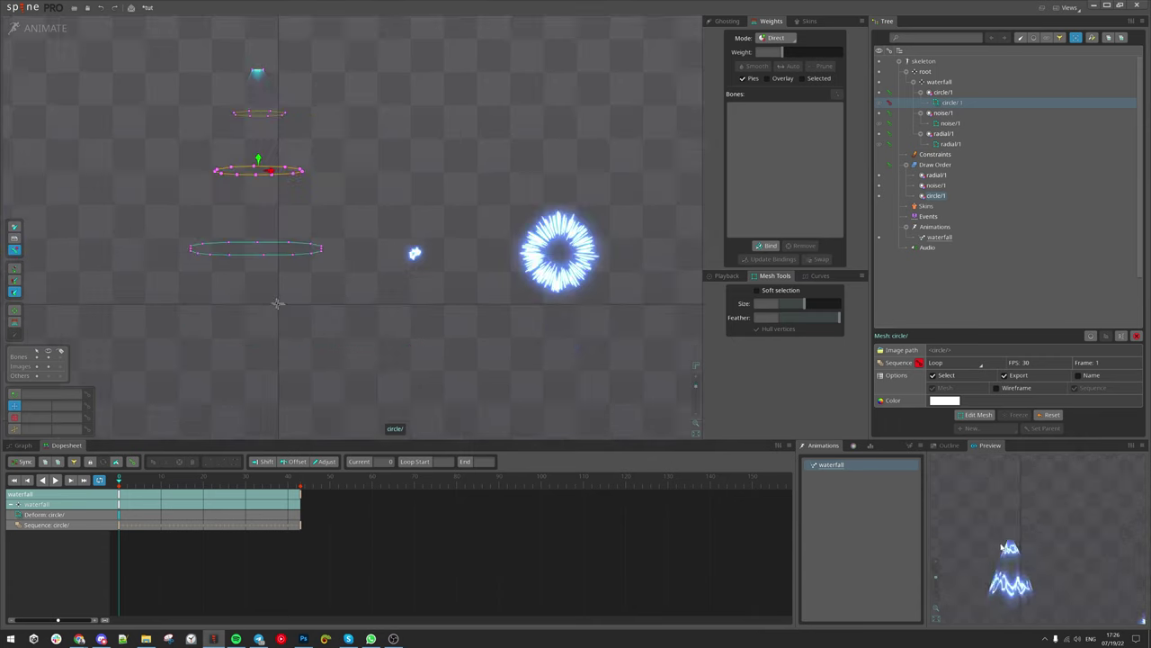
# Step: Select all the stacked vertices of the circle/ mesh and move them down so the outer hull sits near the origin
pyautogui.moveTo(347, 328); pyautogui.dragTo(361, 349)
pyautogui.moveTo(435, 313)
pyautogui.mouseDown()
pyautogui.moveTo(435, 355)
pyautogui.moveTo(432, 329)
pyautogui.mouseUp()
pyautogui.scroll(-1, 432, 330)
pyautogui.scroll(-1, 333, 317)
pyautogui.moveTo(334, 316); pyautogui.dragTo(393, 358)
pyautogui.moveTo(266, 148); pyautogui.dragTo(489, 409)
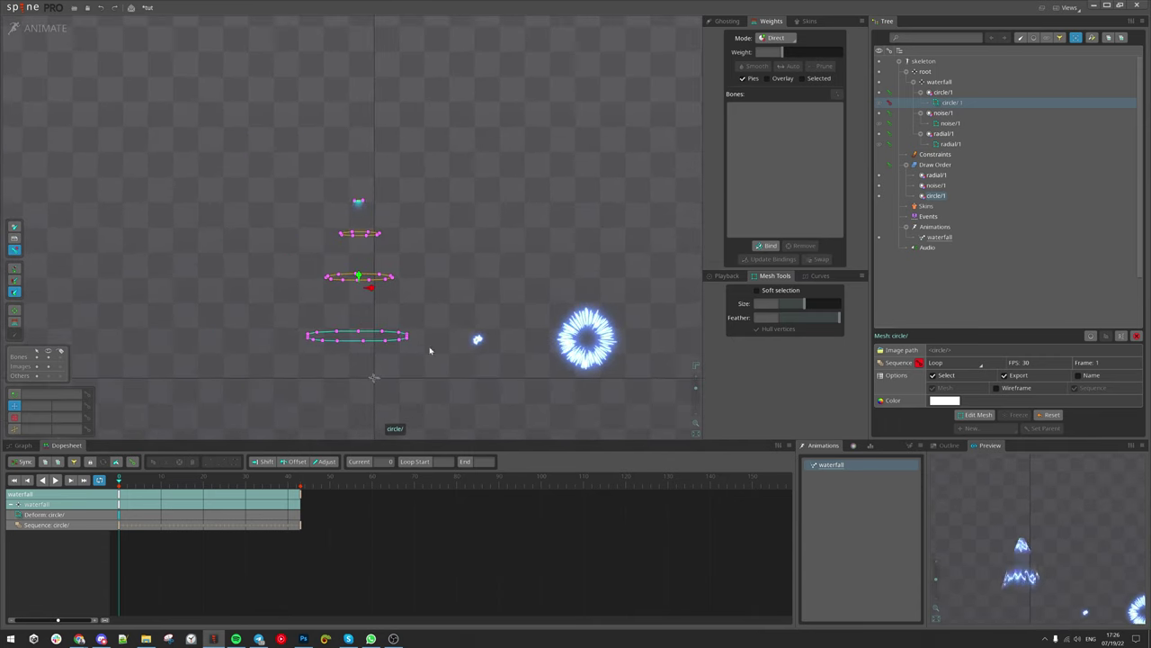
pyautogui.moveTo(431, 280); pyautogui.dragTo(440, 303)
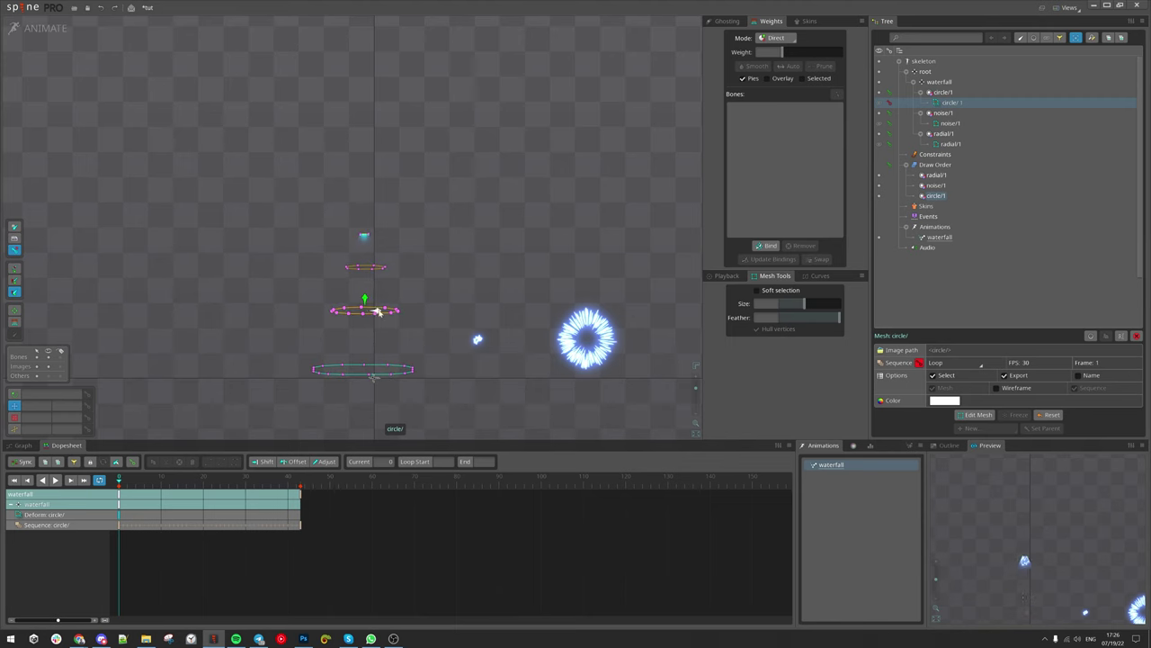
# Step: Widen the circle/ mesh's inner rings and centre vertices horizontally to roughly match the outer hull's width
pyautogui.click(365, 235)
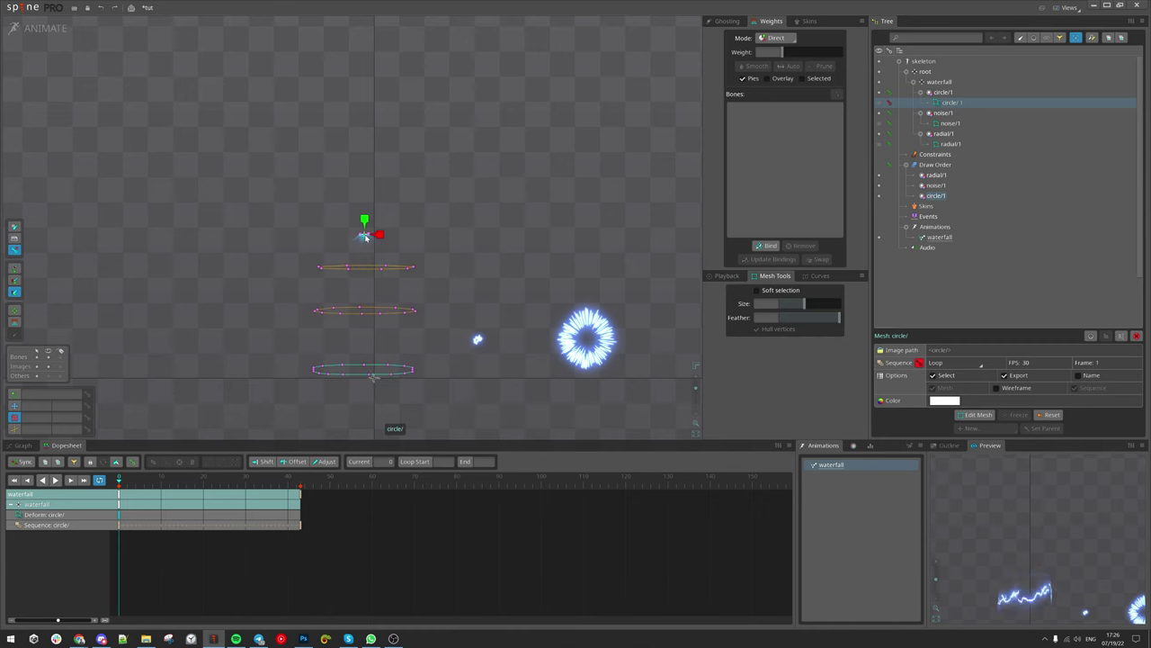
pyautogui.moveTo(380, 236); pyautogui.dragTo(807, 286)
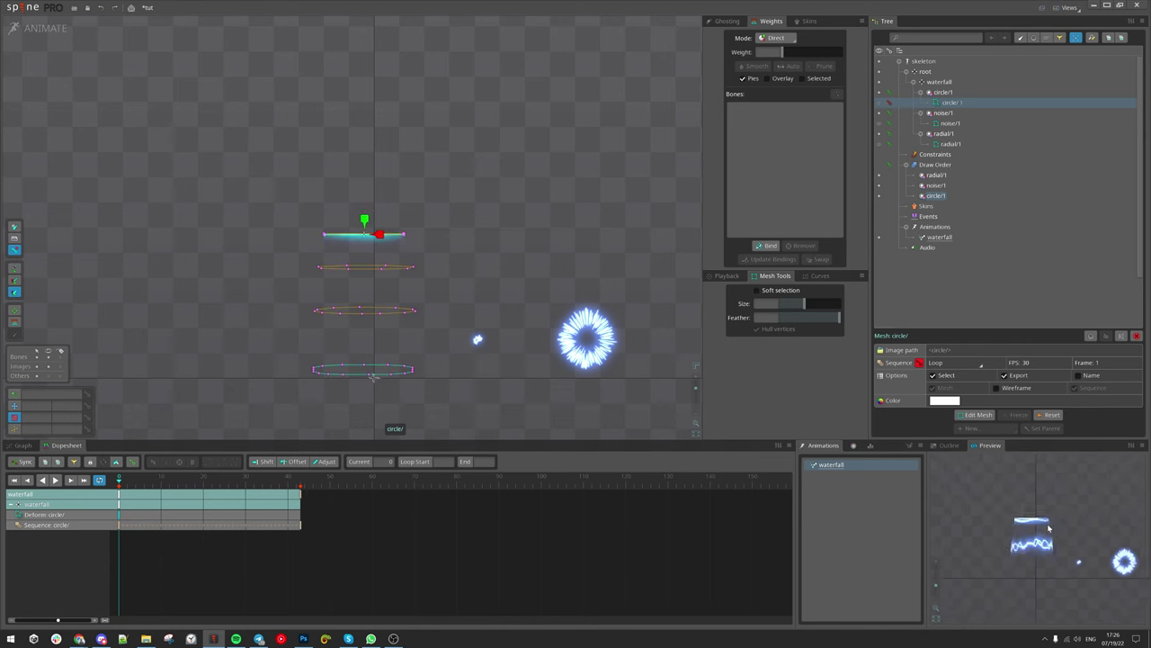
pyautogui.scroll(2, 421, 273)
pyautogui.moveTo(393, 231); pyautogui.dragTo(378, 269)
pyautogui.click(376, 399)
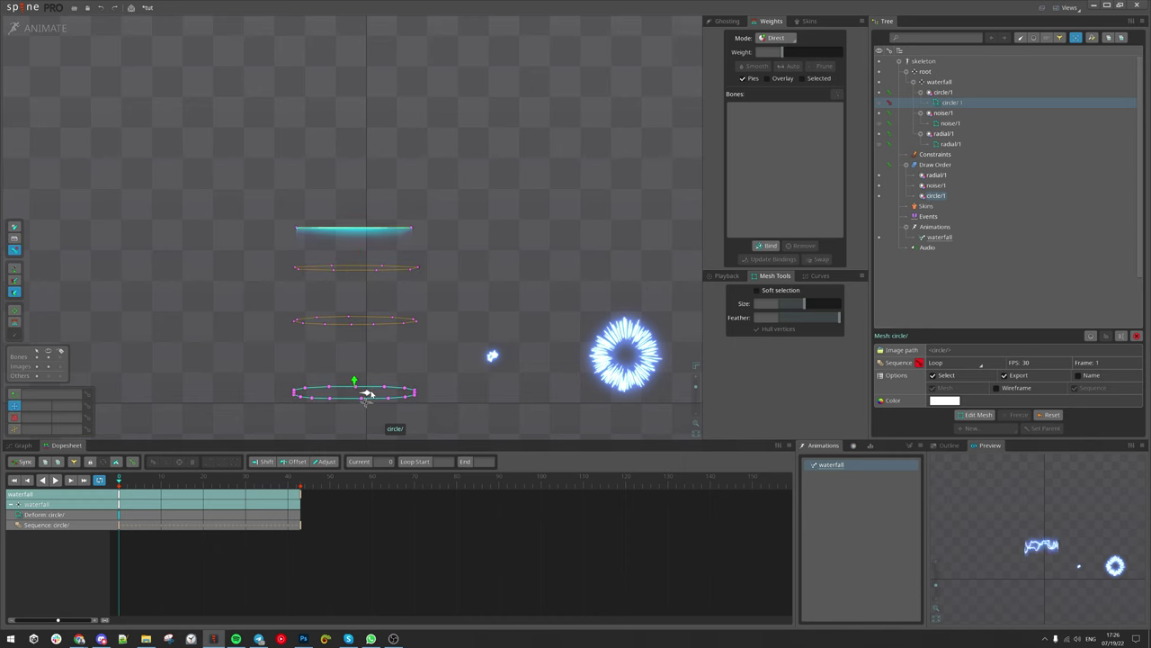
# Step: Stretch the waterfall taller by raising the upper rings, and shift the topmost centre vertices to the right
pyautogui.scroll(-3, 405, 311)
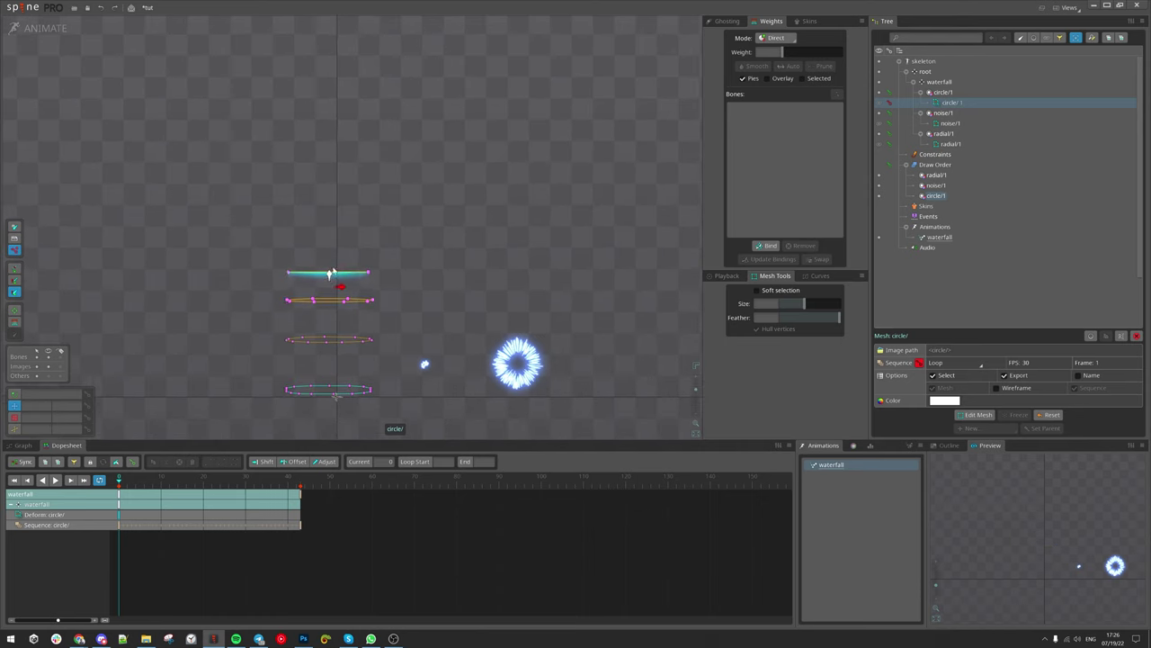
pyautogui.moveTo(343, 303); pyautogui.dragTo(340, 191)
pyautogui.click(328, 333)
pyautogui.moveTo(328, 329); pyautogui.dragTo(335, 284)
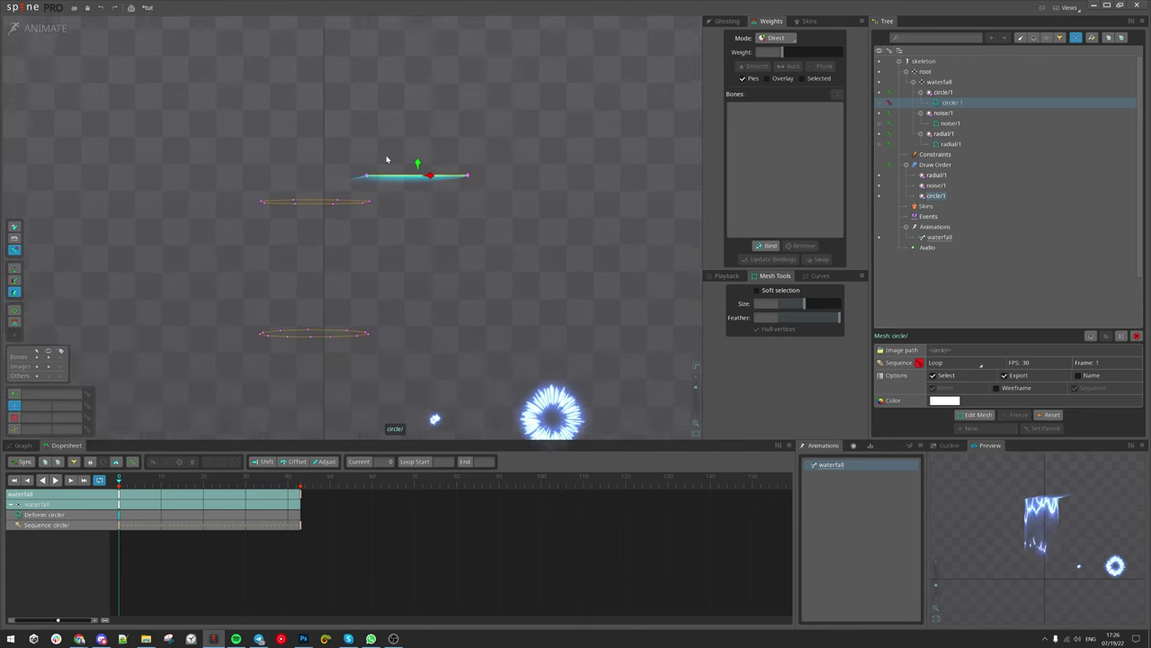
# Step: Move the middle ring down to just above the outer hull and save the project
pyautogui.scroll(2, 434, 275)
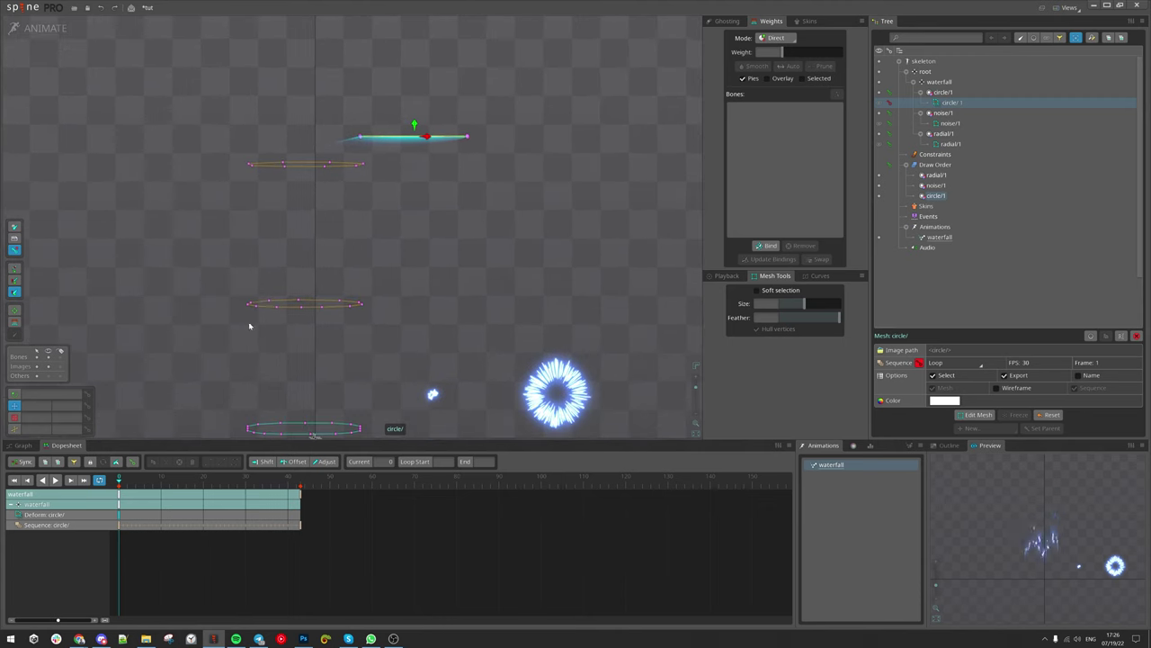
pyautogui.moveTo(455, 353); pyautogui.dragTo(456, 267)
pyautogui.click(322, 220)
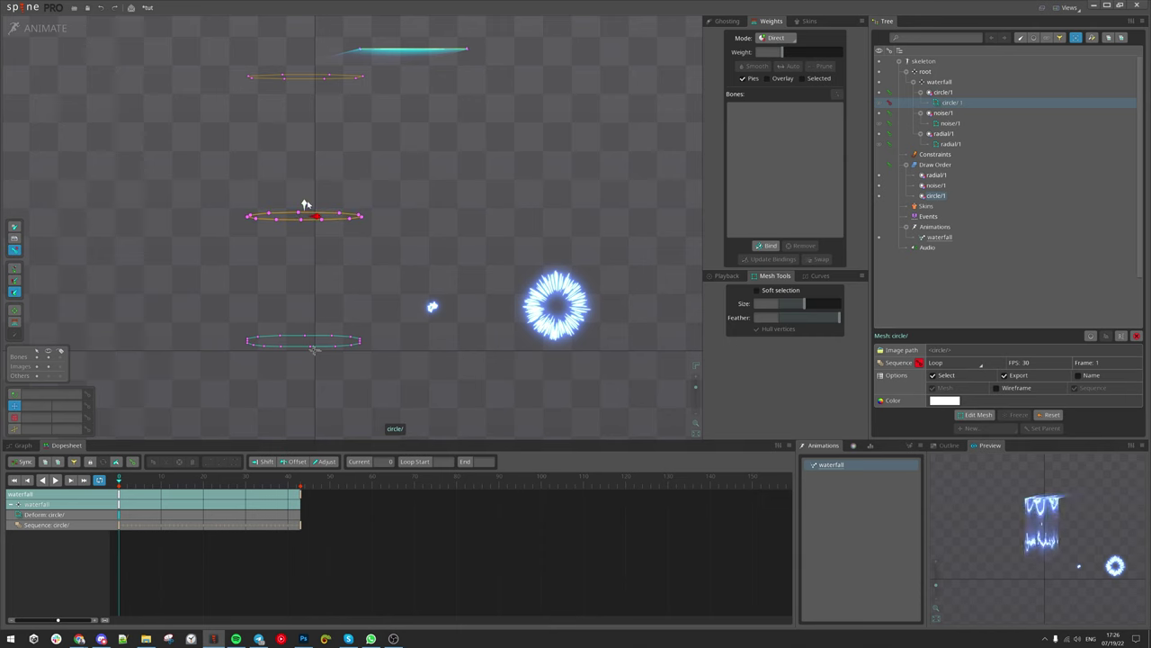
pyautogui.moveTo(306, 205); pyautogui.dragTo(314, 273)
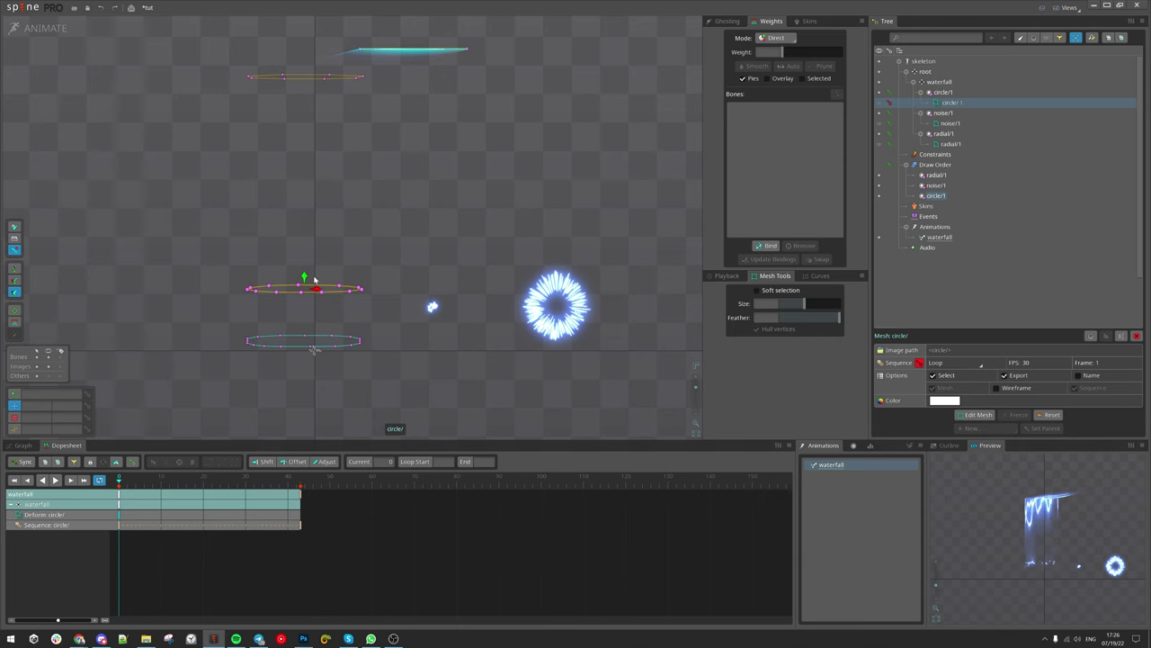
pyautogui.scroll(-2, 337, 286)
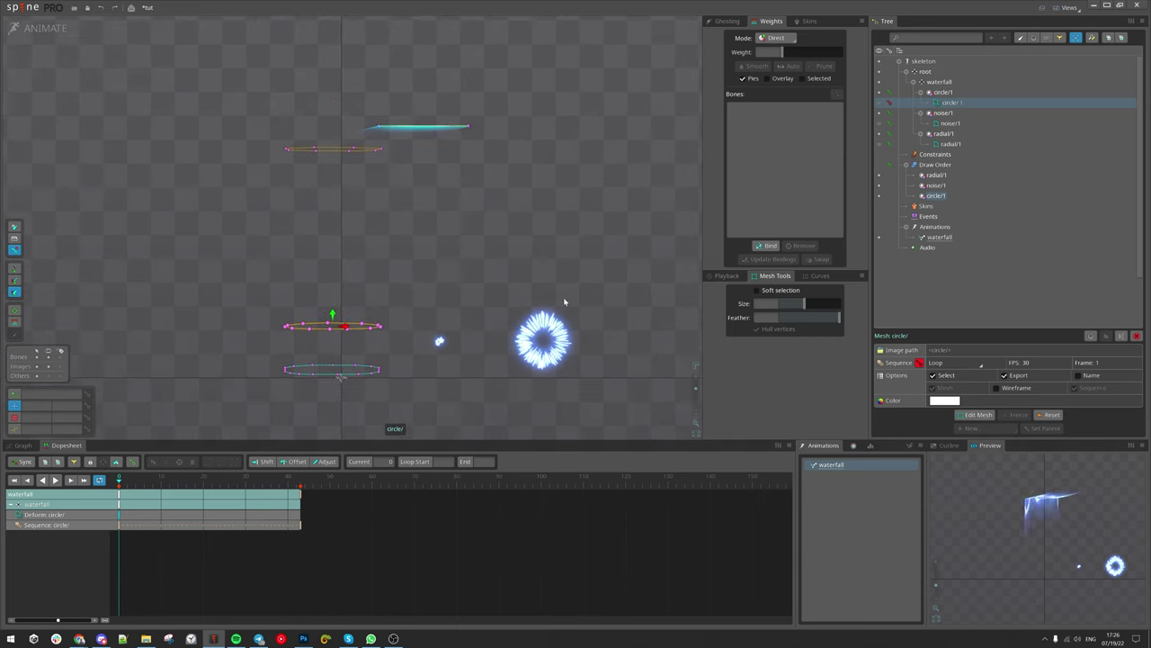
pyautogui.hotkey('ctrl', 's')
# Step: Duplicate the circle/1 slot with its mesh as circle/2 in setup mode
pyautogui.click(946, 93)
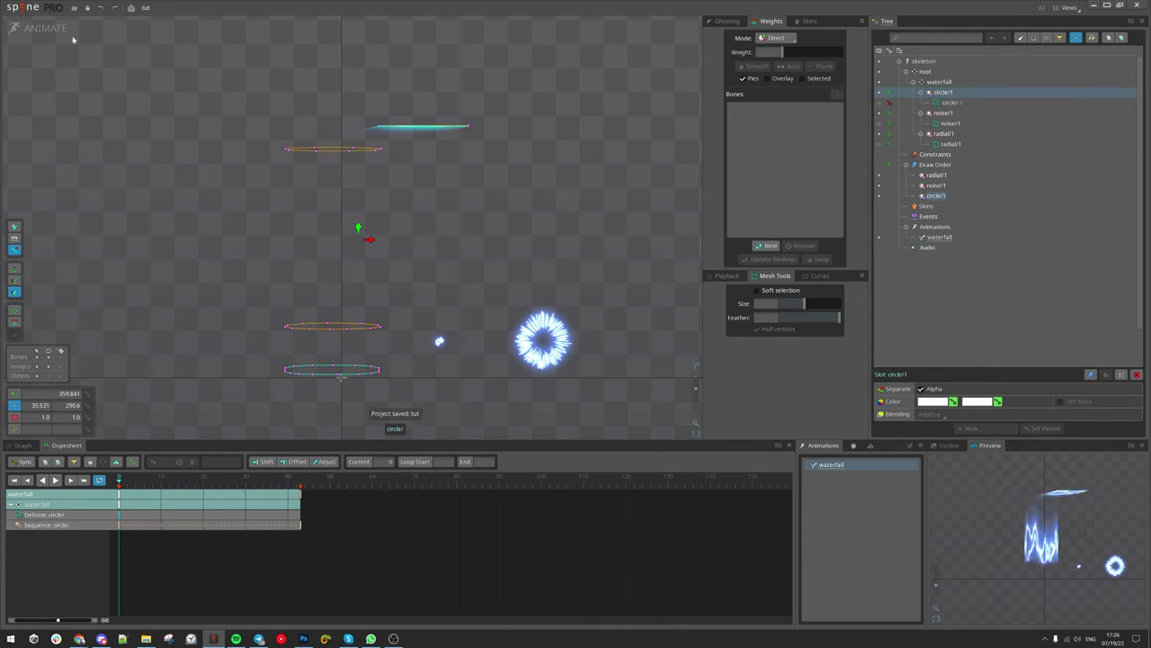
pyautogui.click(37, 29)
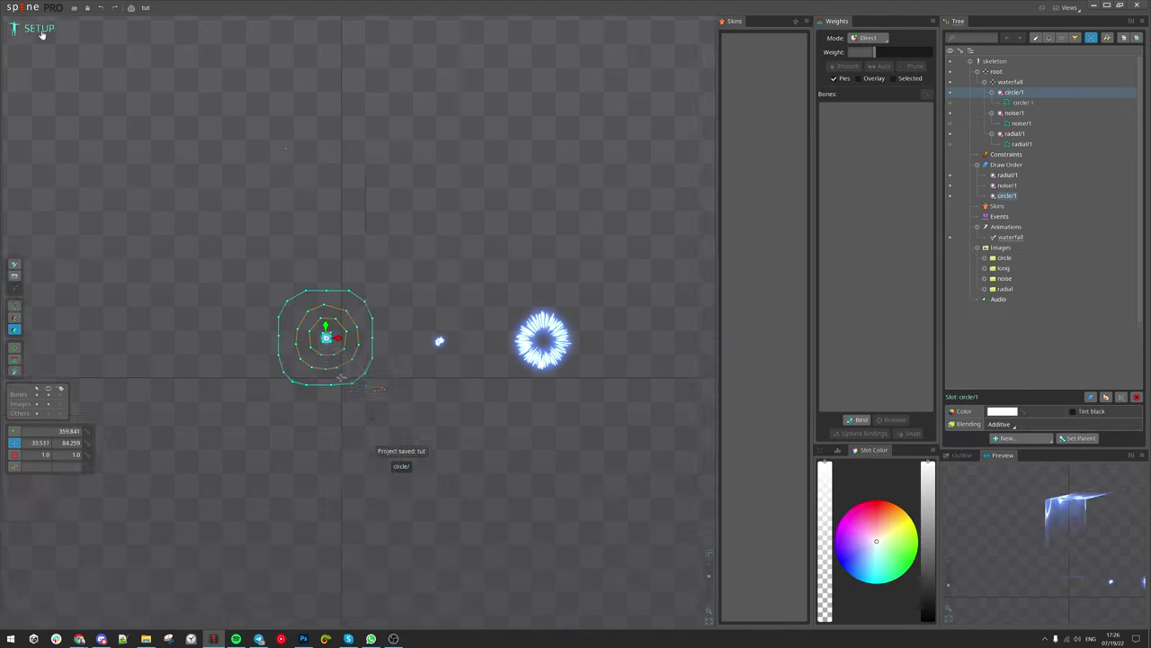
pyautogui.click(1106, 397)
pyautogui.click(533, 179)
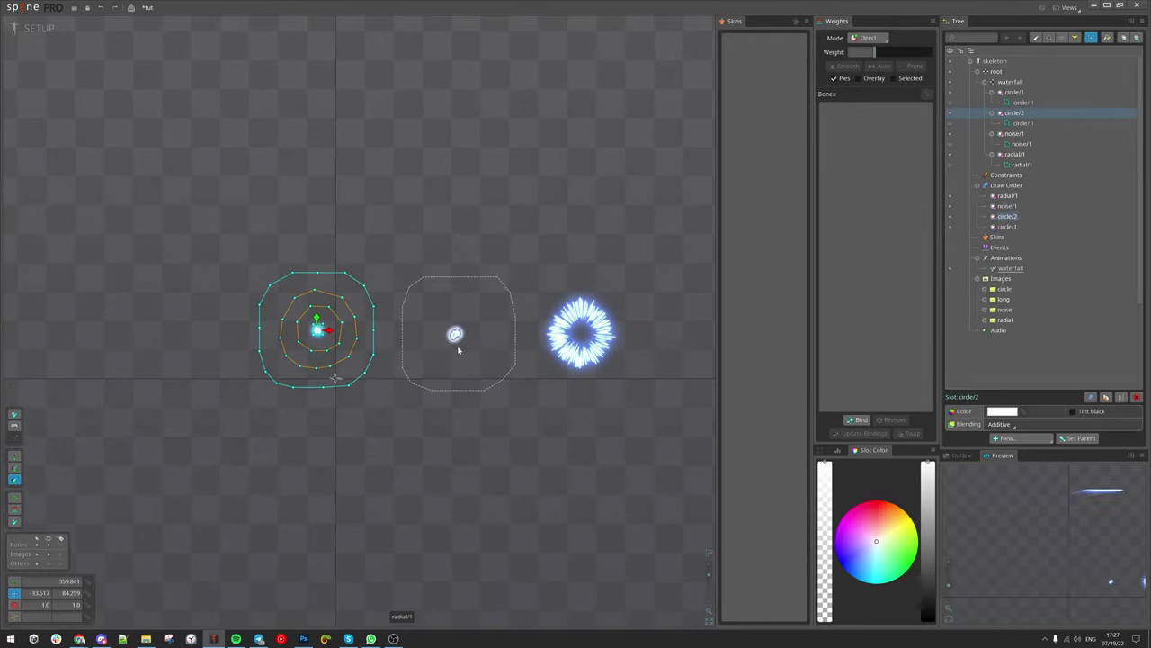
pyautogui.scroll(-1, 450, 442)
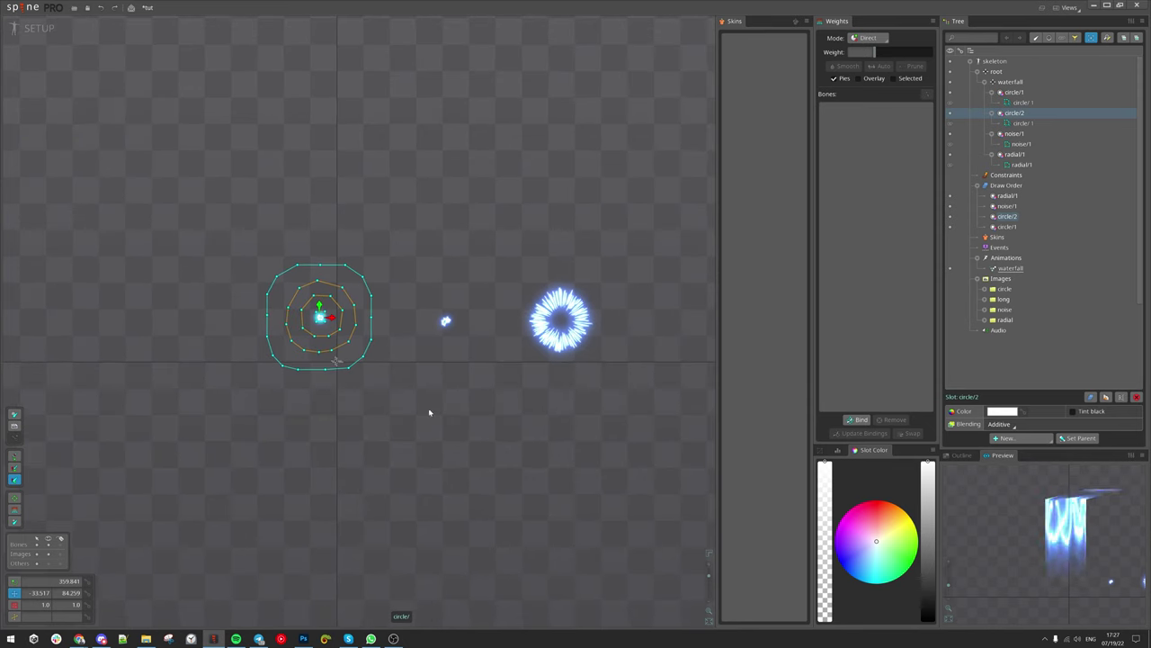
pyautogui.moveTo(422, 402); pyautogui.dragTo(443, 431)
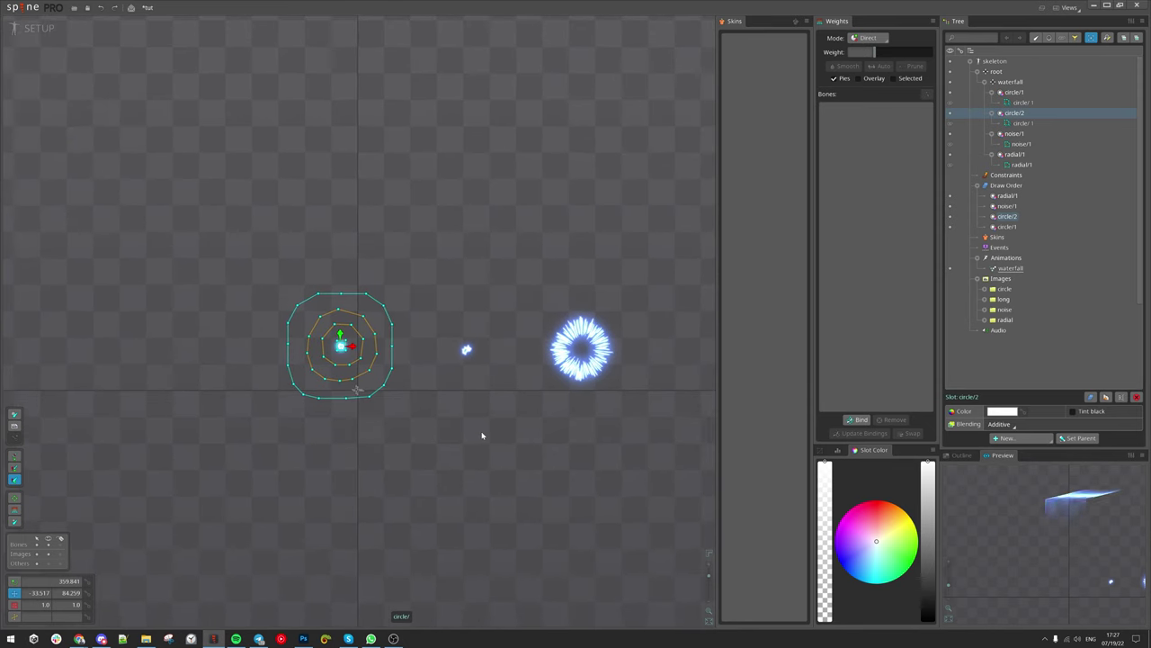
# Step: Flatten and widen the circle/2 mesh into a shallow ripple in animate mode and place it beneath the waterfall
pyautogui.click(40, 28)
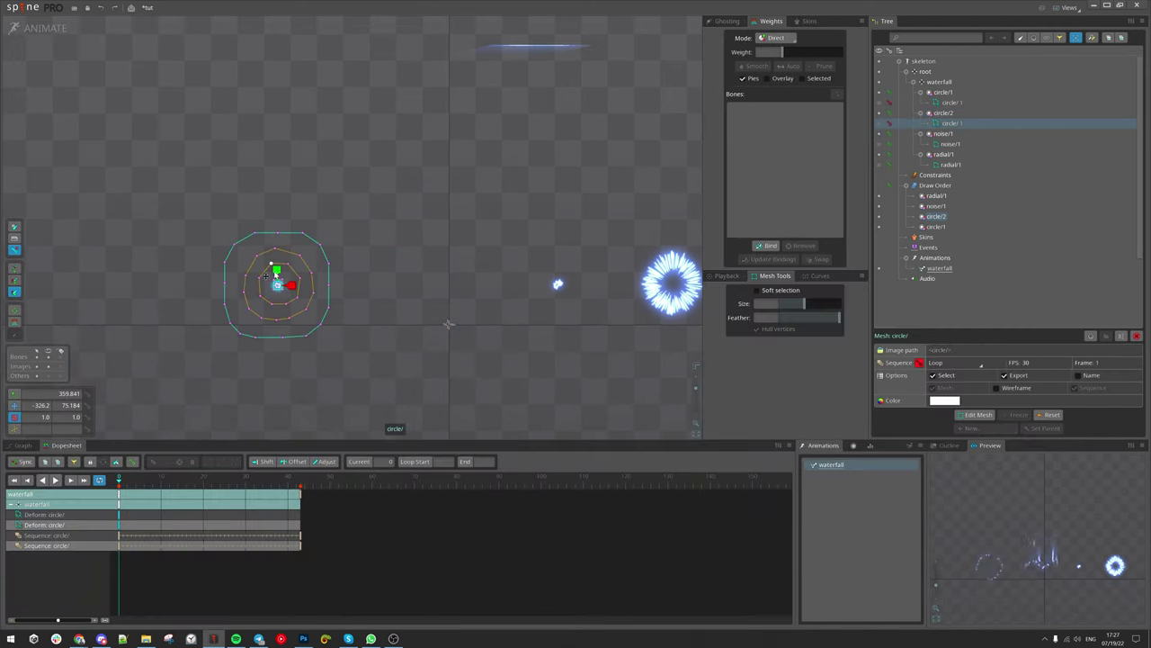
pyautogui.moveTo(277, 270); pyautogui.dragTo(273, 316)
pyautogui.scroll(4, 989, 568)
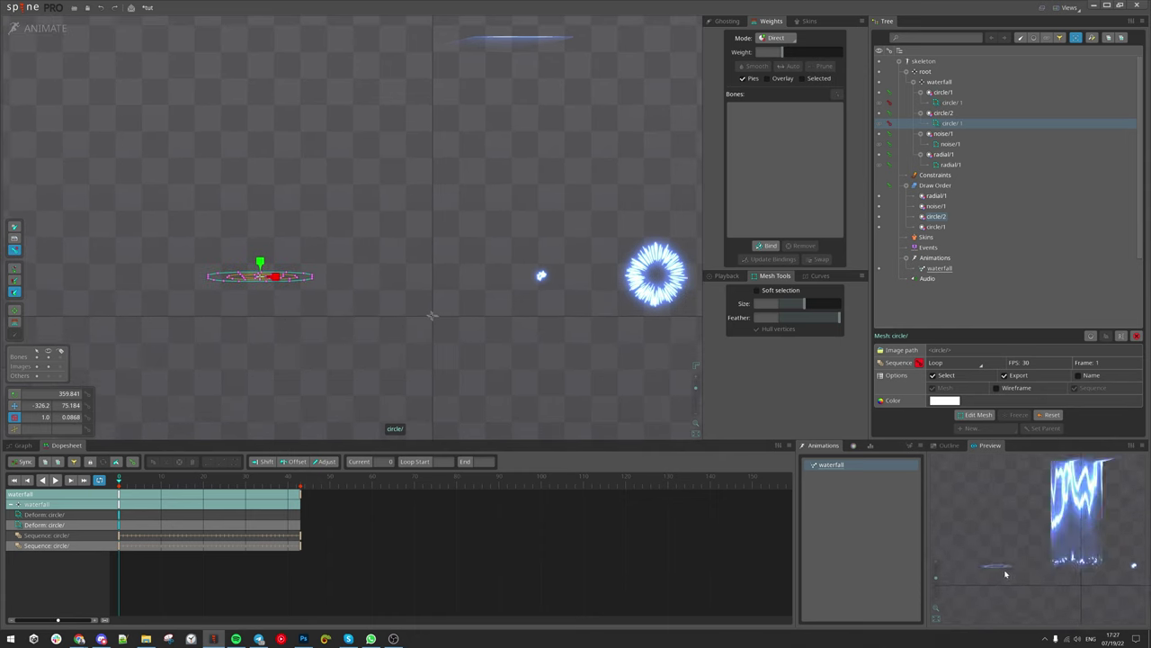
pyautogui.moveTo(1005, 574); pyautogui.dragTo(1026, 573)
pyautogui.moveTo(364, 382); pyautogui.dragTo(581, 402)
pyautogui.press('v')
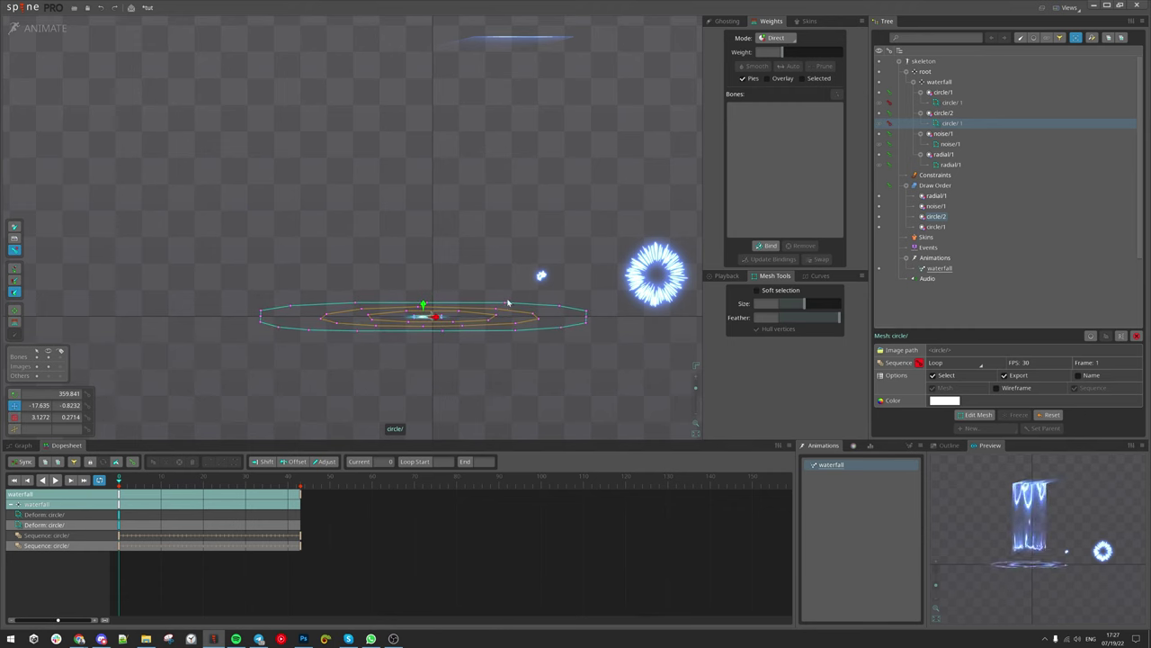
# Step: Duplicate the circle/2 slot with its mesh as circle/3 in setup mode
pyautogui.click(36, 30)
pyautogui.click(1015, 114)
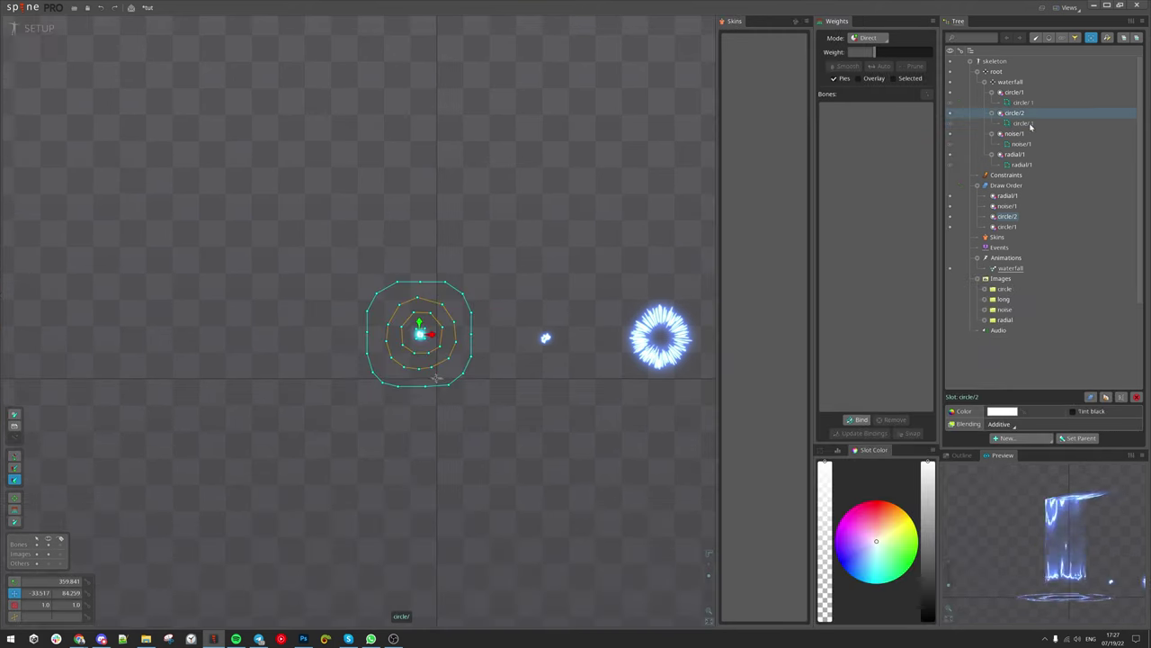
pyautogui.hotkey('ctrl', 'd')
pyautogui.click(530, 177)
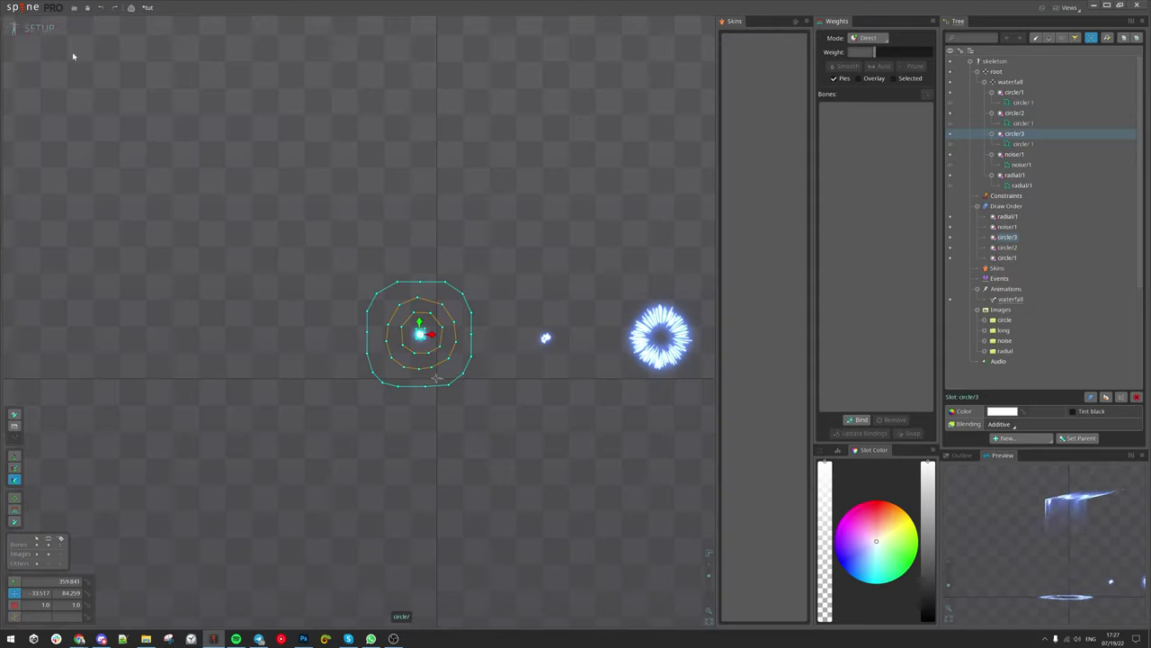
# Step: Raise circle/3's middle ring and centre vertices just above its outer hull in animate mode and scale them to about 0.65
pyautogui.click(41, 28)
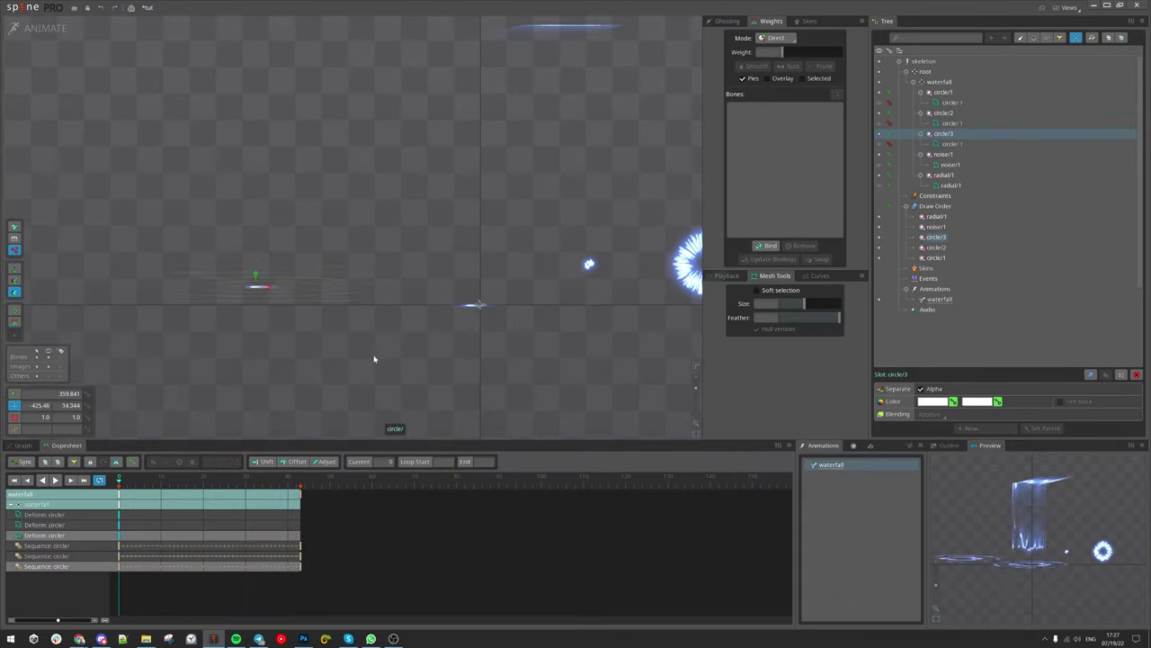
pyautogui.hotkey('ctrl', 'z')
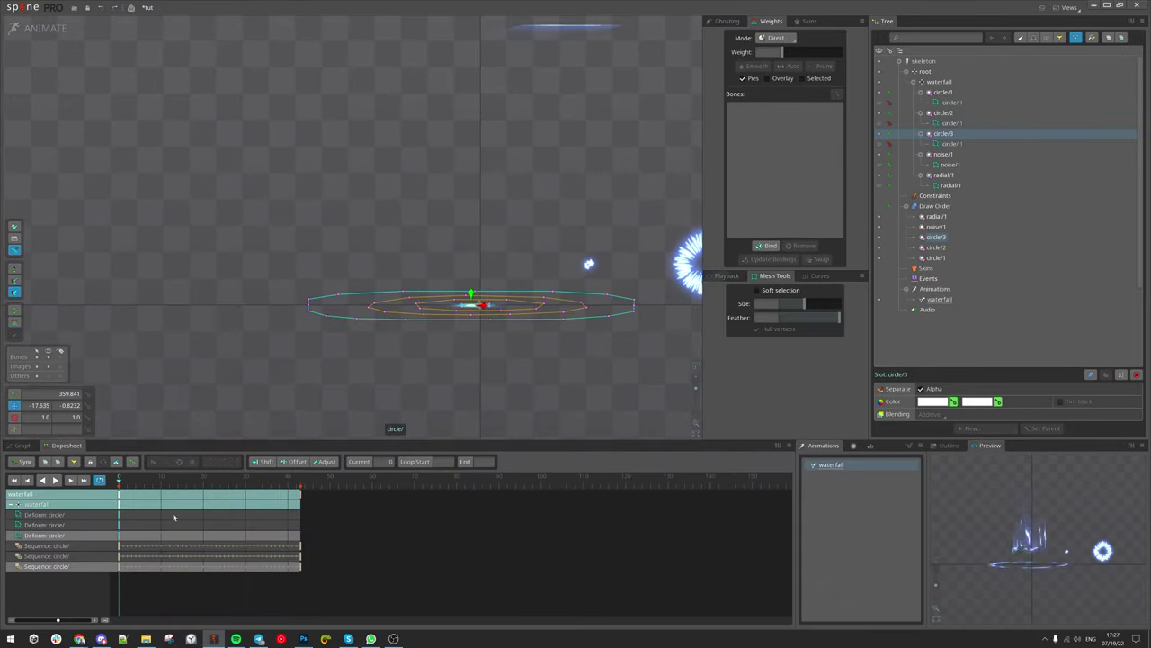
pyautogui.moveTo(489, 378); pyautogui.dragTo(461, 384)
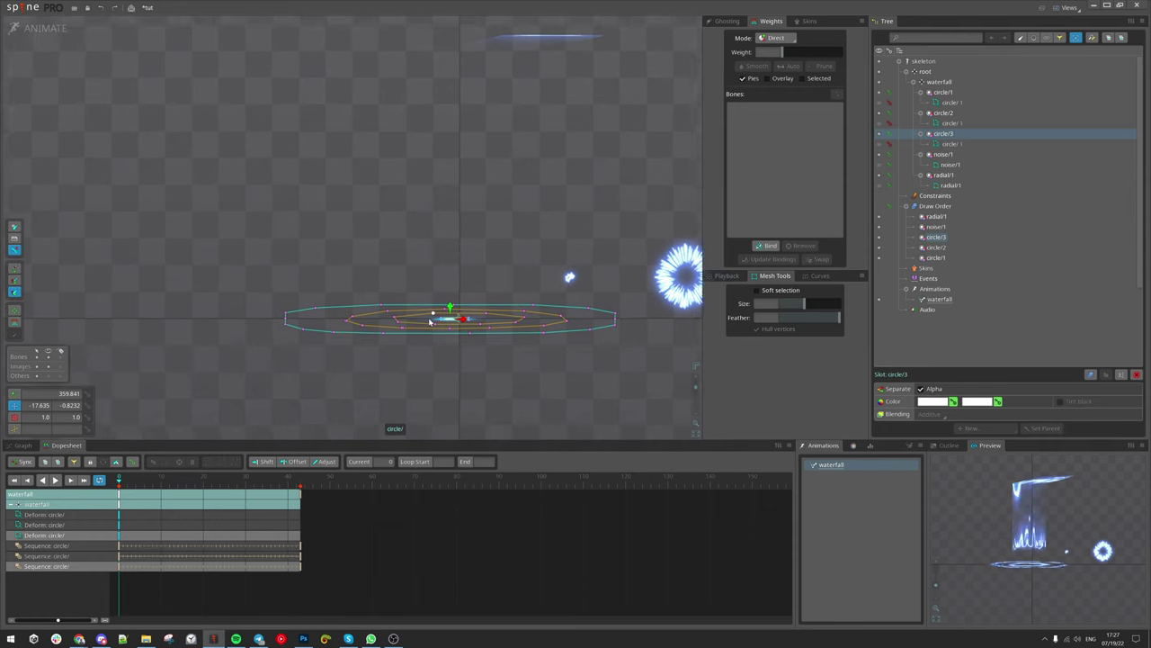
pyautogui.scroll(2, 499, 378)
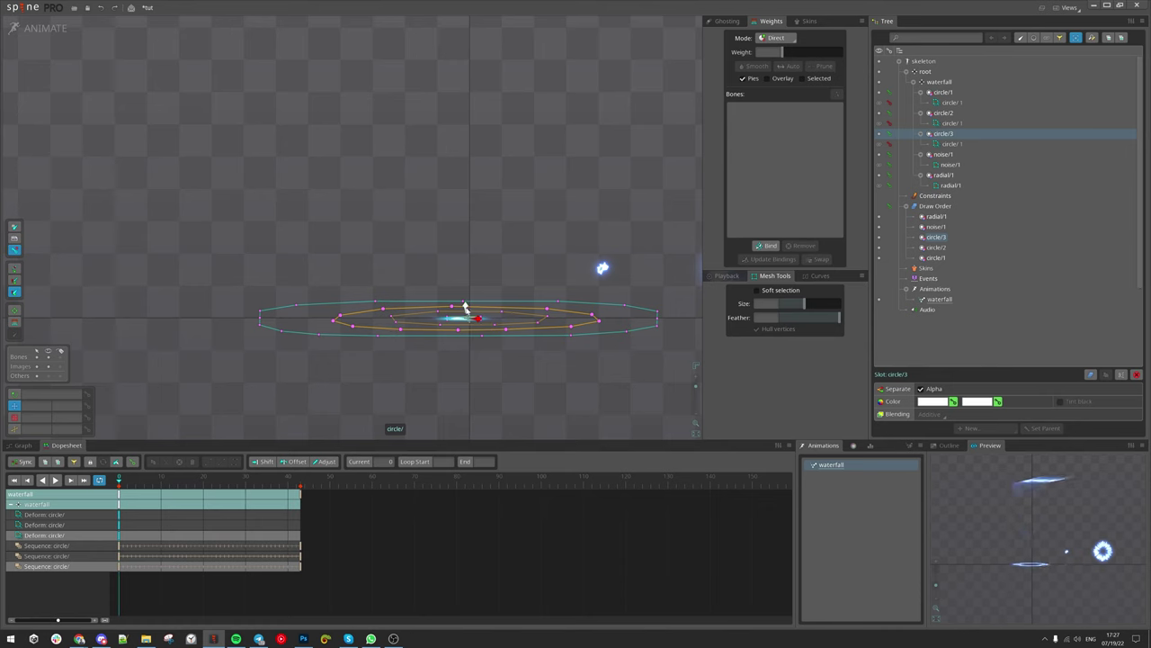
pyautogui.moveTo(462, 319); pyautogui.dragTo(471, 278)
pyautogui.scroll(-2, 510, 363)
pyautogui.moveTo(546, 405); pyautogui.dragTo(481, 367)
pyautogui.press('x')
# Step: Play the animation to examine how the ripple meshes combine with the waterfall
pyautogui.scroll(-1, 481, 367)
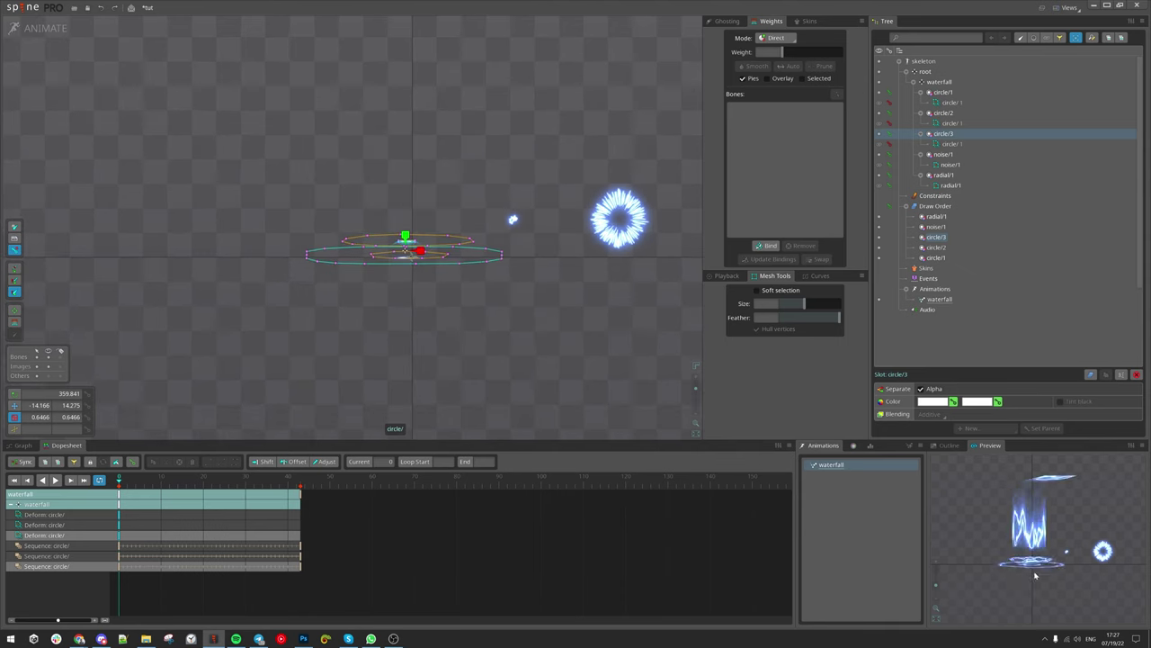
pyautogui.scroll(2, 1034, 576)
pyautogui.scroll(-1, 477, 324)
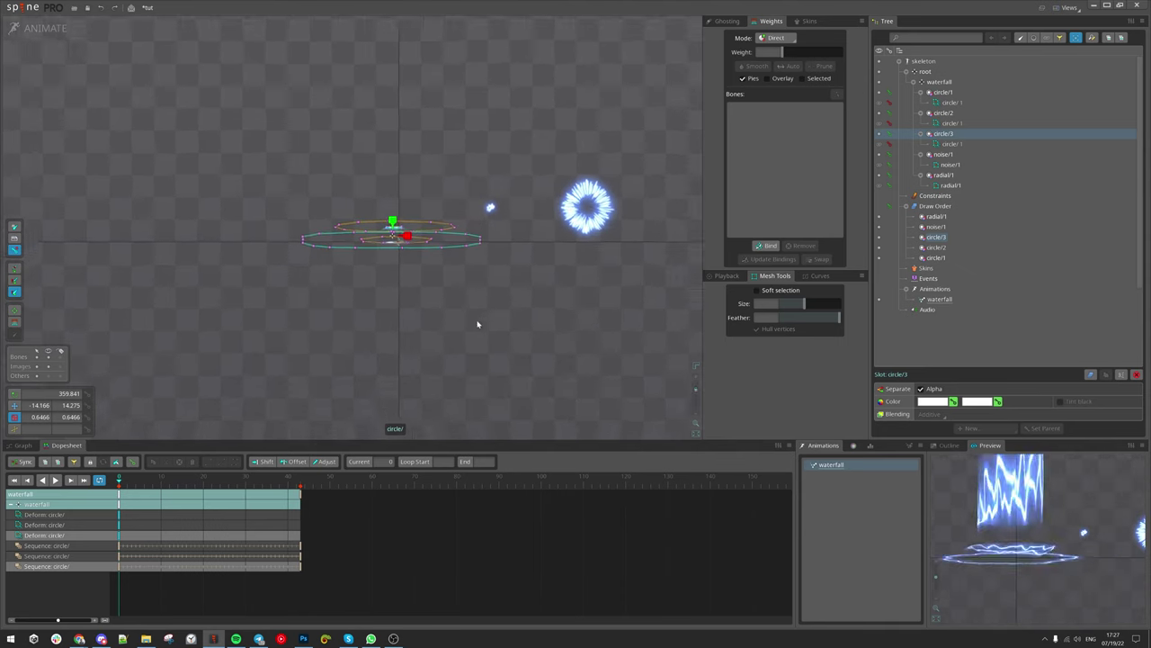
pyautogui.scroll(-1, 477, 324)
pyautogui.moveTo(478, 323); pyautogui.dragTo(486, 363)
pyautogui.press('space')
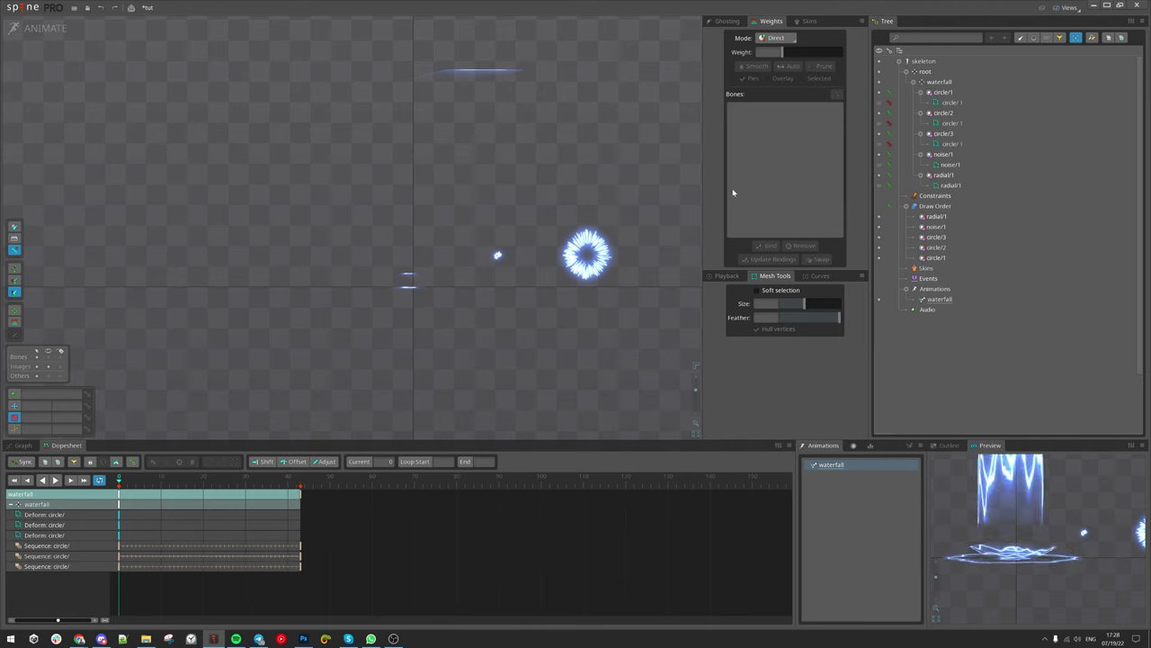
pyautogui.press('space')
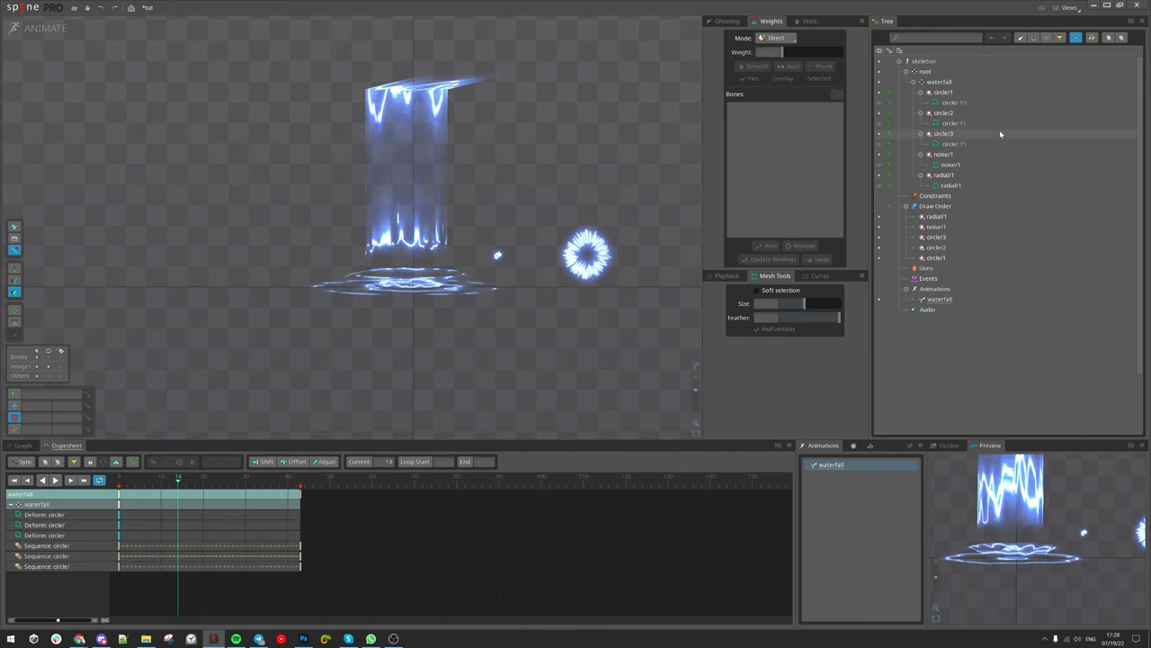
# Step: Lower the ring at the waterfall's base in circle/1's mesh to the ripples and move its deform key to frame 0
pyautogui.click(953, 102)
pyautogui.moveTo(344, 218); pyautogui.dragTo(484, 268)
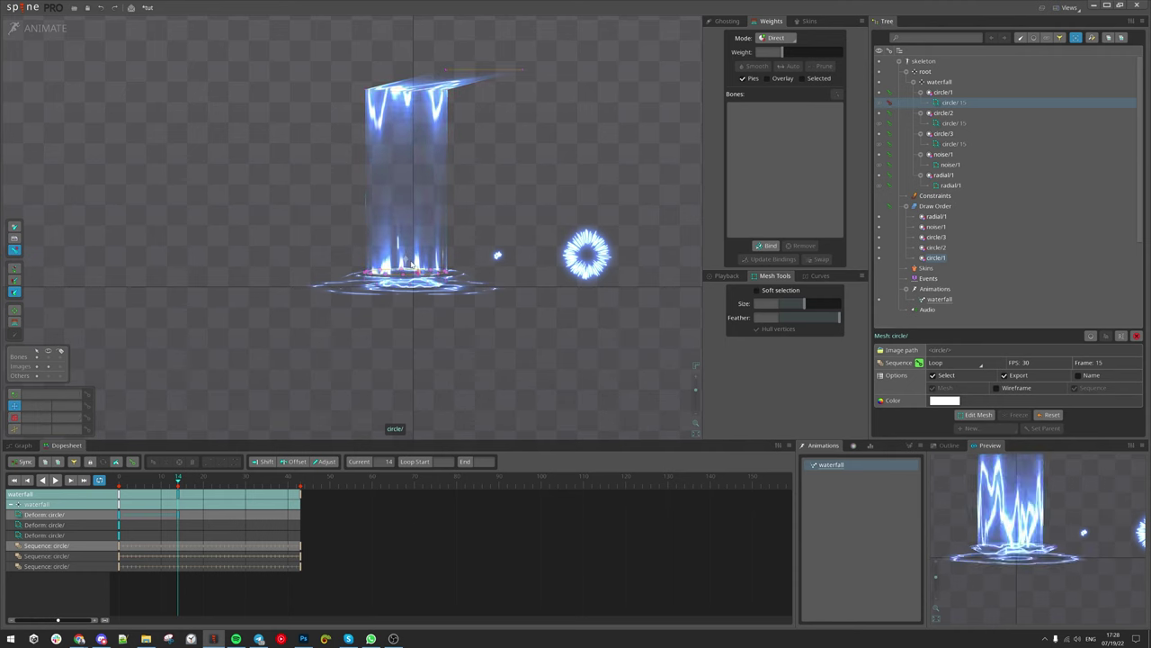
pyautogui.moveTo(149, 509); pyautogui.dragTo(91, 494)
pyautogui.scroll(-3, 1026, 583)
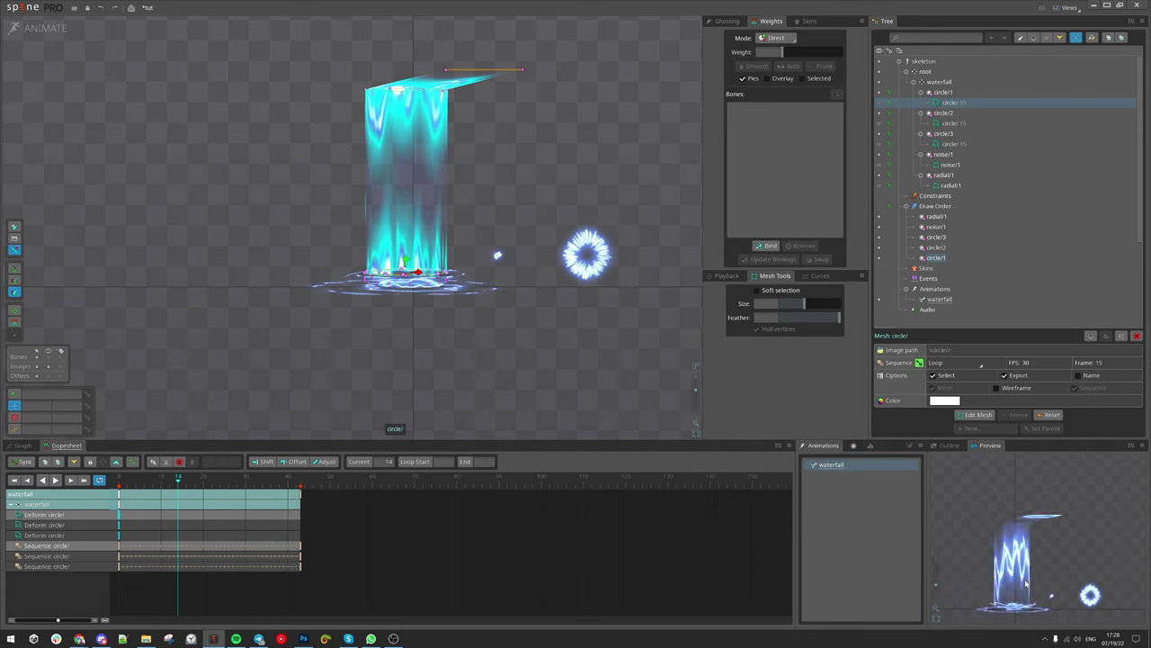
pyautogui.moveTo(1025, 583); pyautogui.dragTo(1017, 552)
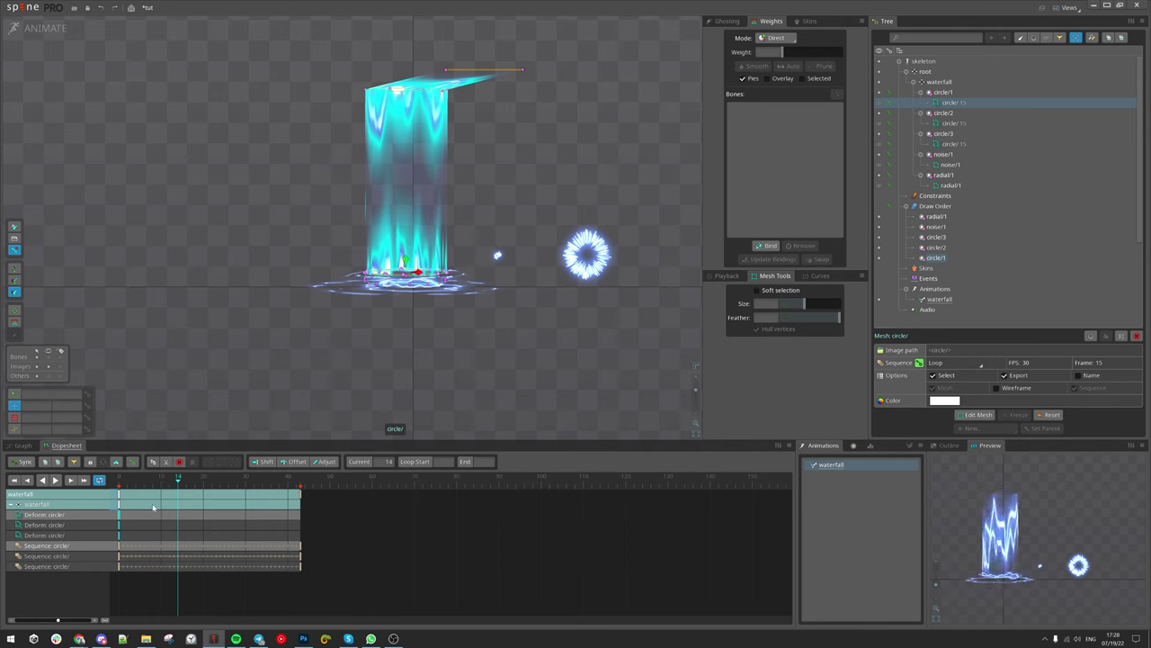
pyautogui.moveTo(121, 547); pyautogui.dragTo(118, 490)
pyautogui.moveTo(594, 355); pyautogui.dragTo(517, 354)
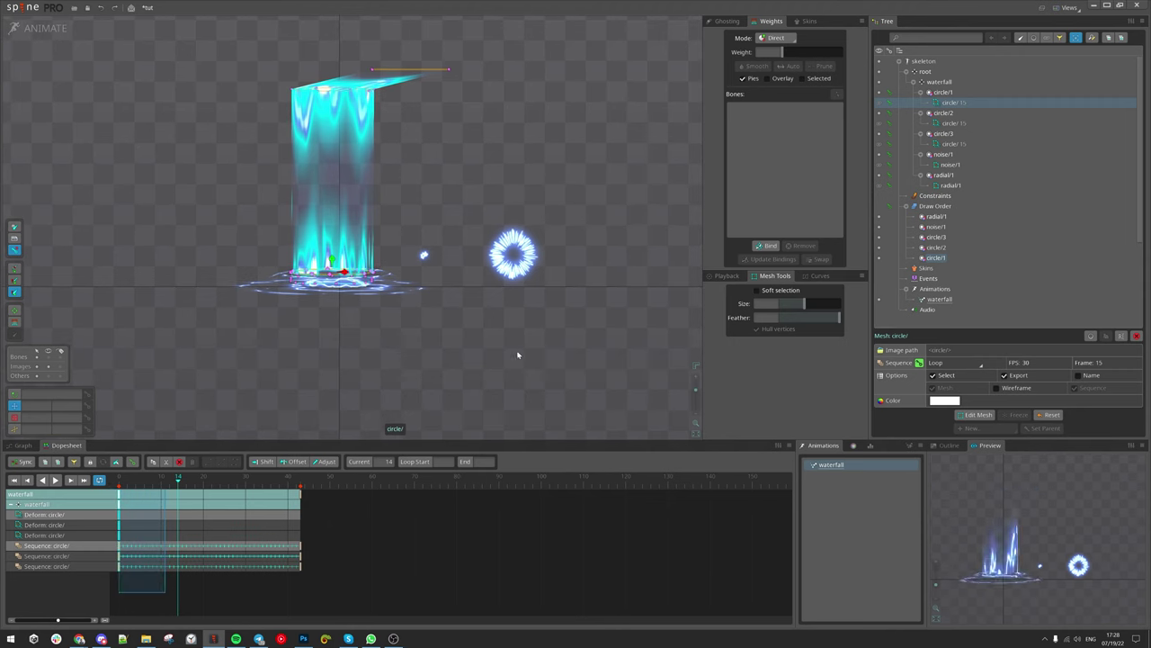
# Step: Turn the noise/1 mesh into an image sequence in setup mode, renaming it noise/ and setting its frames from 1 to 3
pyautogui.click(431, 262)
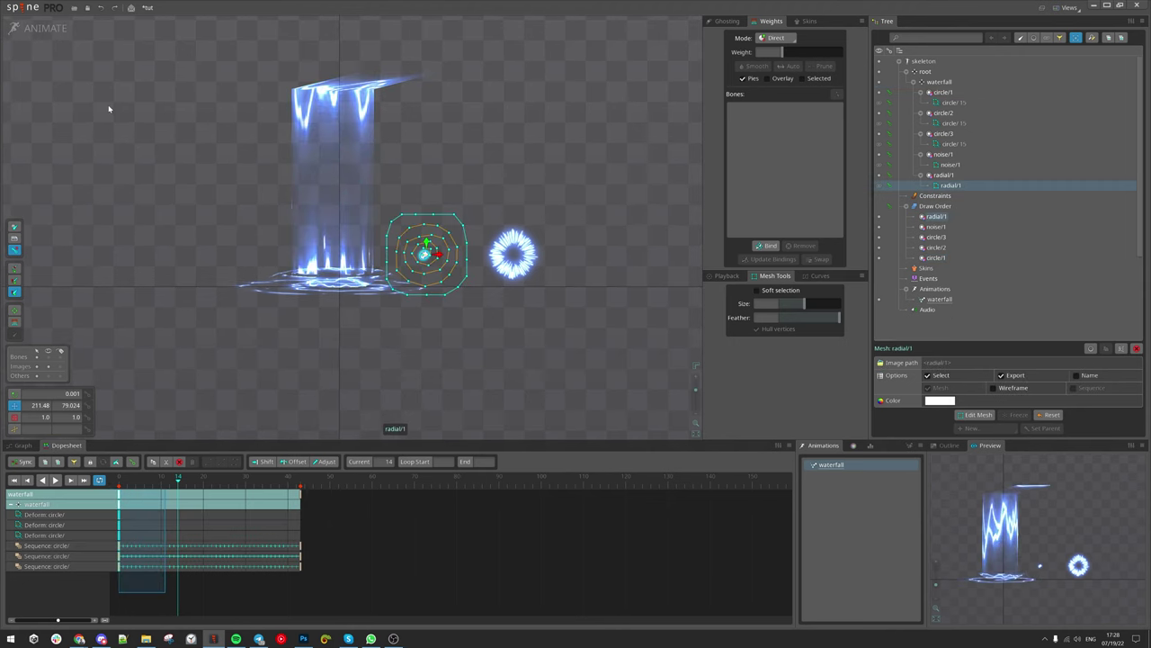
pyautogui.click(33, 28)
pyautogui.click(1026, 177)
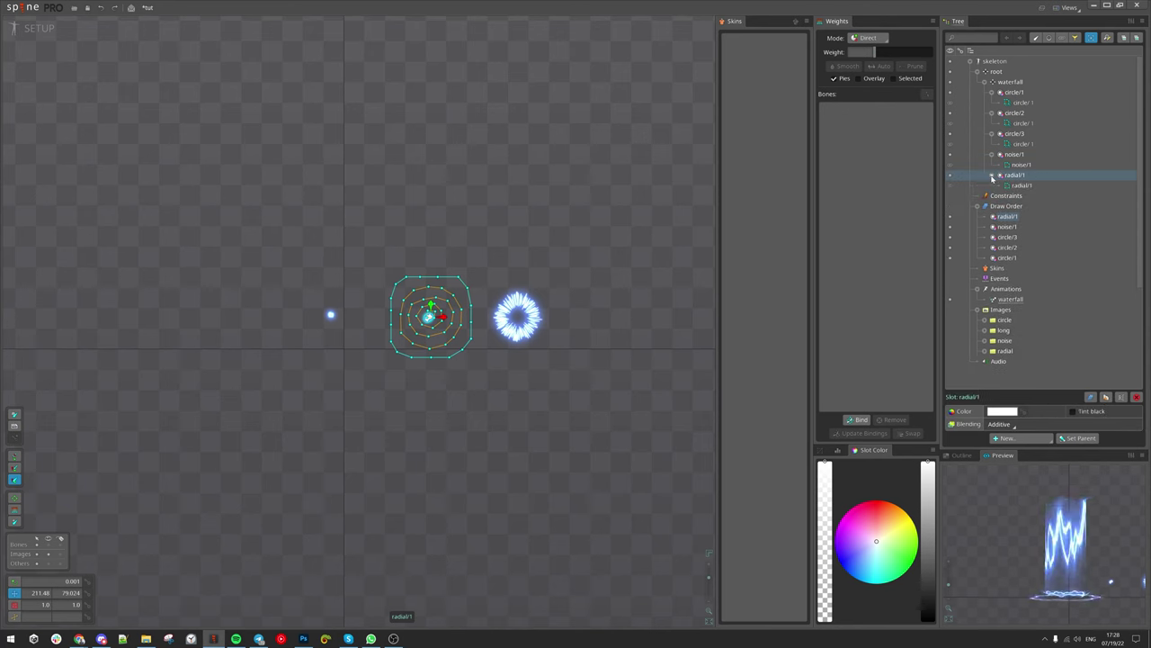
pyautogui.click(552, 316)
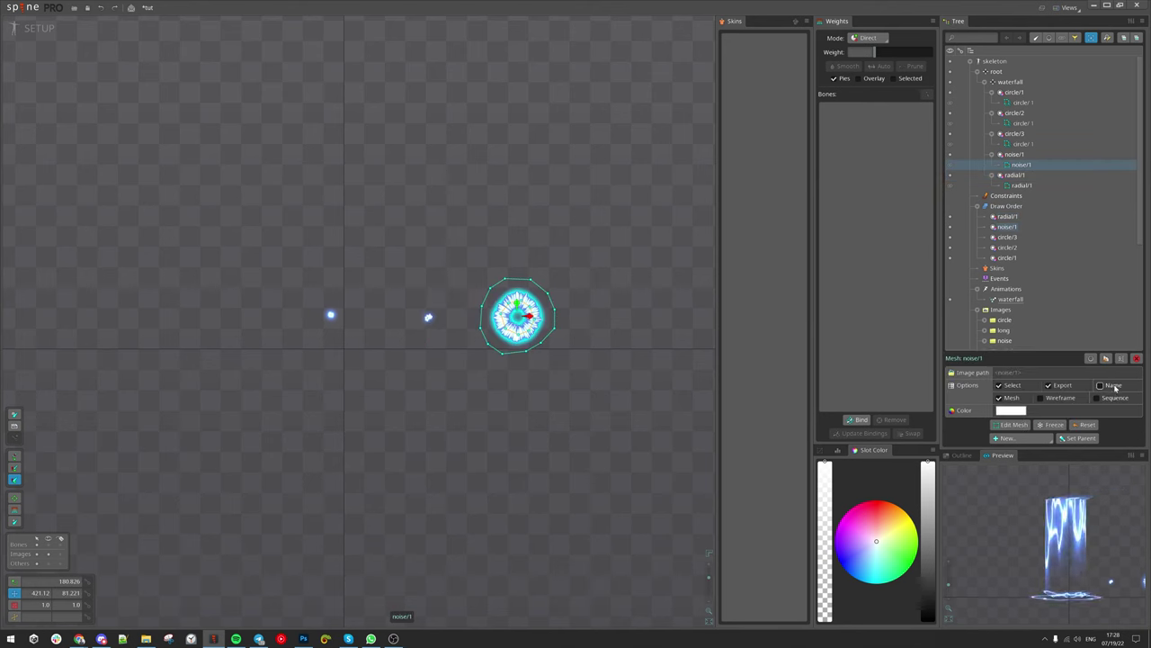
pyautogui.click(1112, 397)
pyautogui.doubleClick(1043, 165)
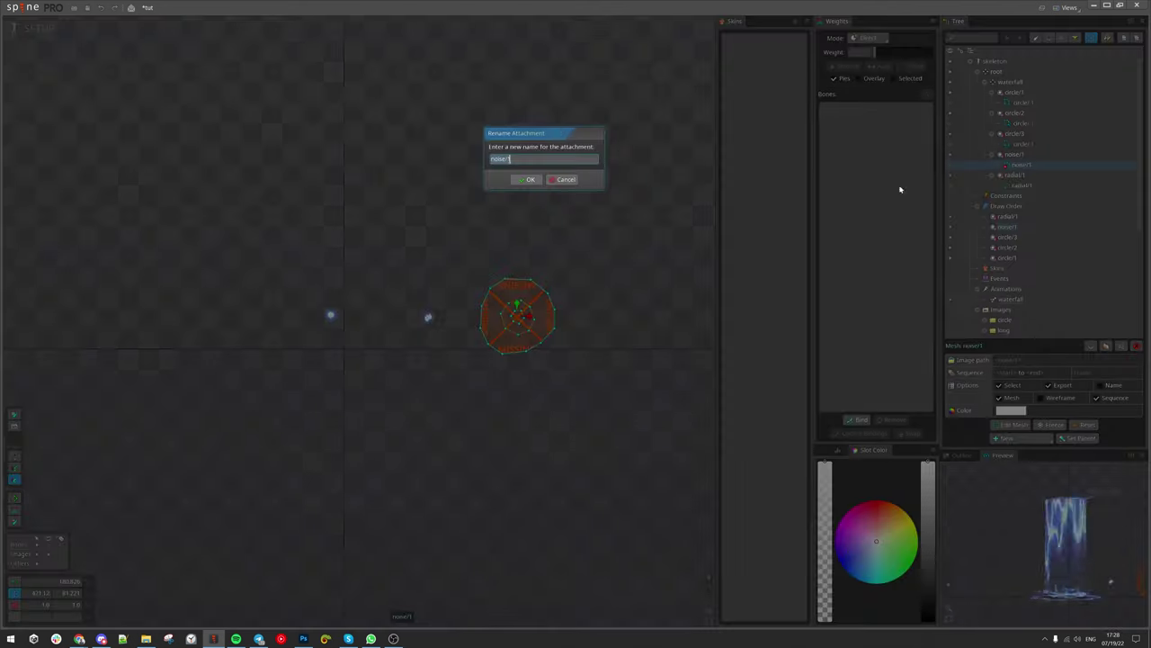
pyautogui.click(527, 180)
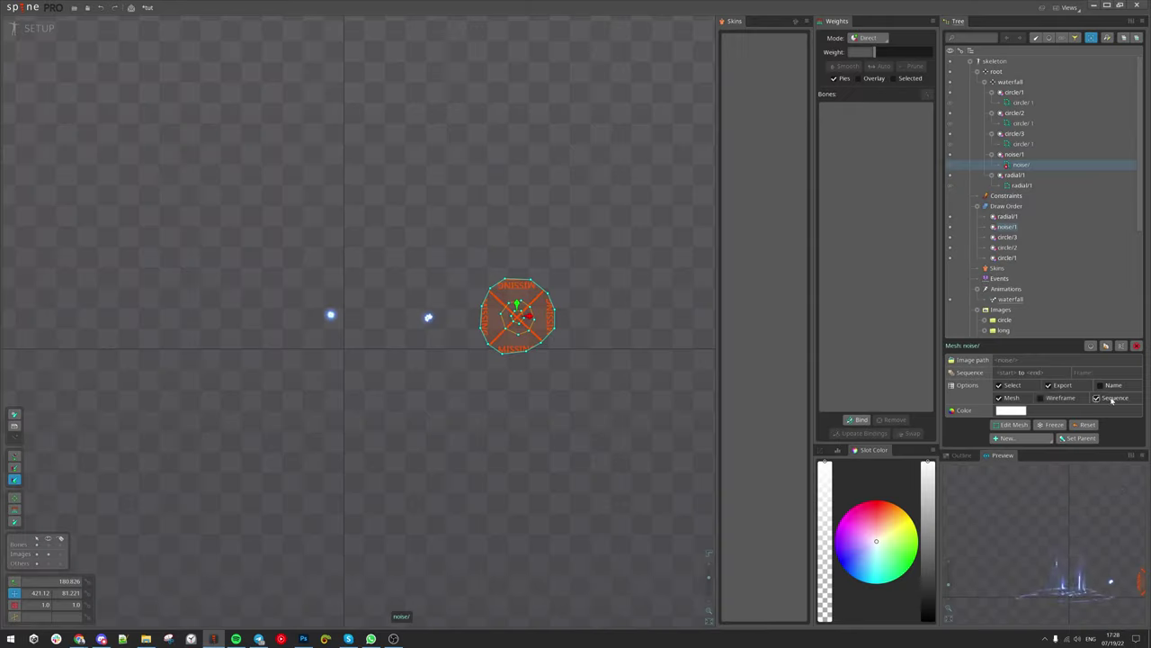
pyautogui.write('1')
pyautogui.click(1030, 372)
pyautogui.write('3')
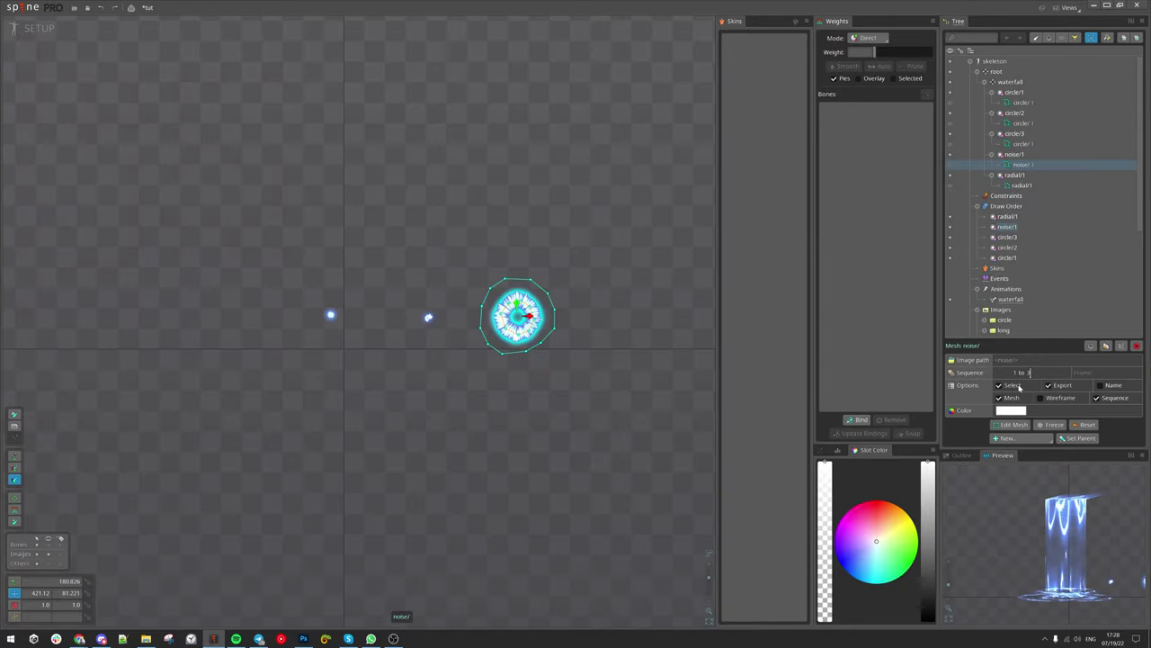
pyautogui.moveTo(493, 367); pyautogui.dragTo(477, 369)
# Step: Flatten the noise/ mesh vertically to about 0.07 scale at frame 0 in animate mode
pyautogui.click(36, 28)
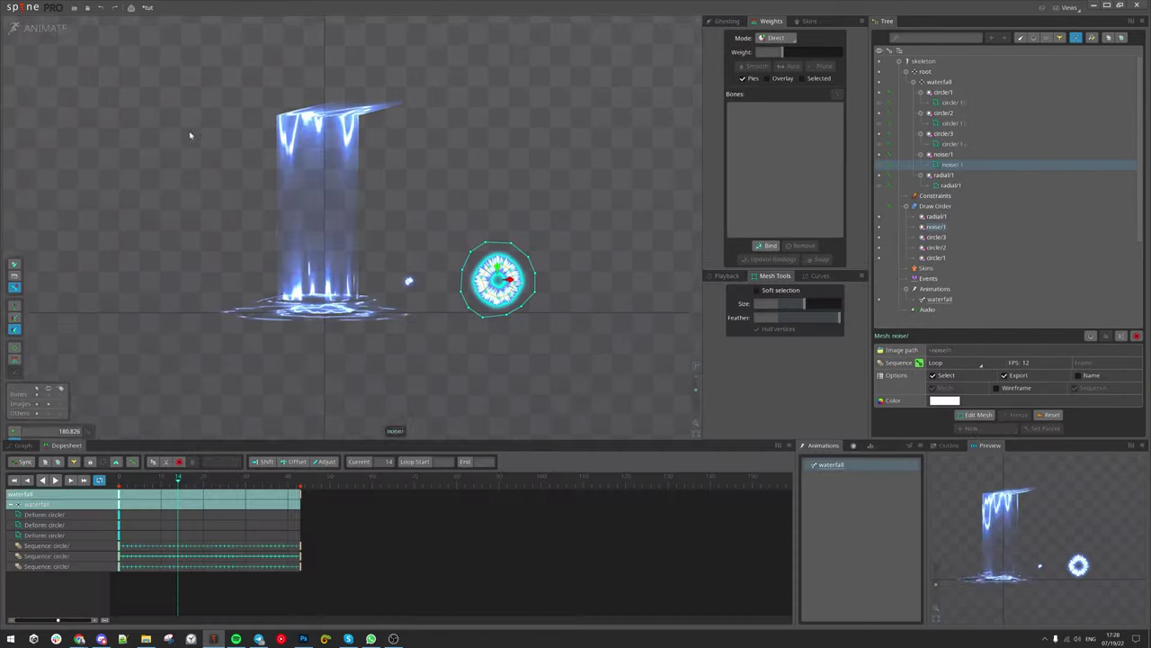
pyautogui.moveTo(548, 353); pyautogui.dragTo(468, 366)
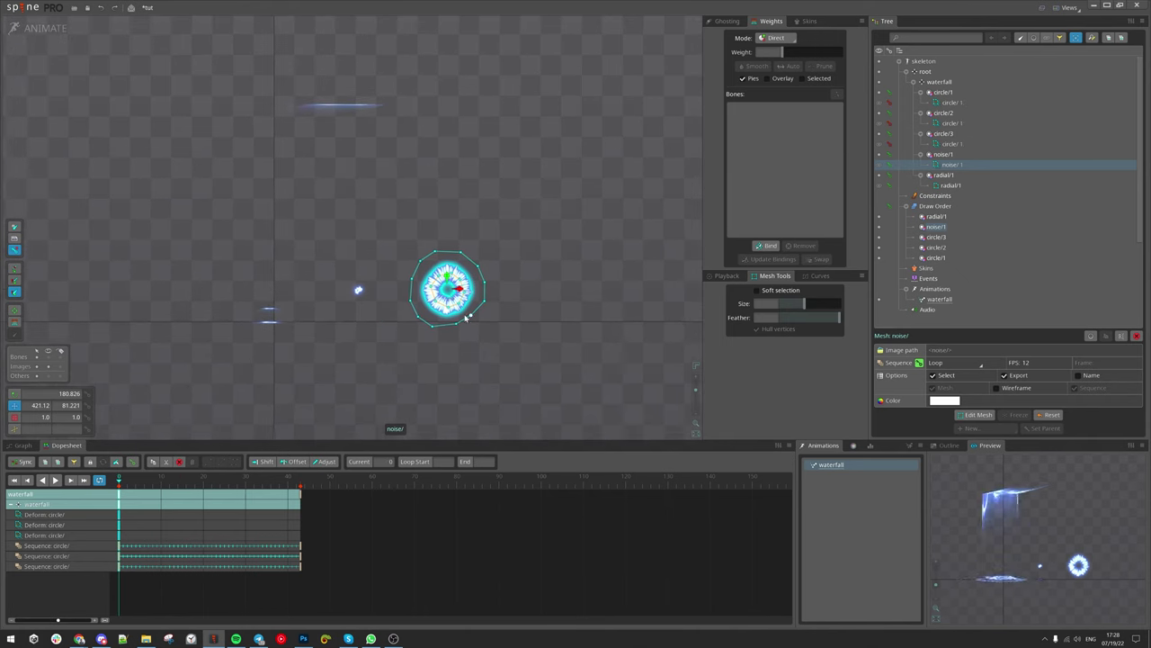
pyautogui.scroll(4, 448, 277)
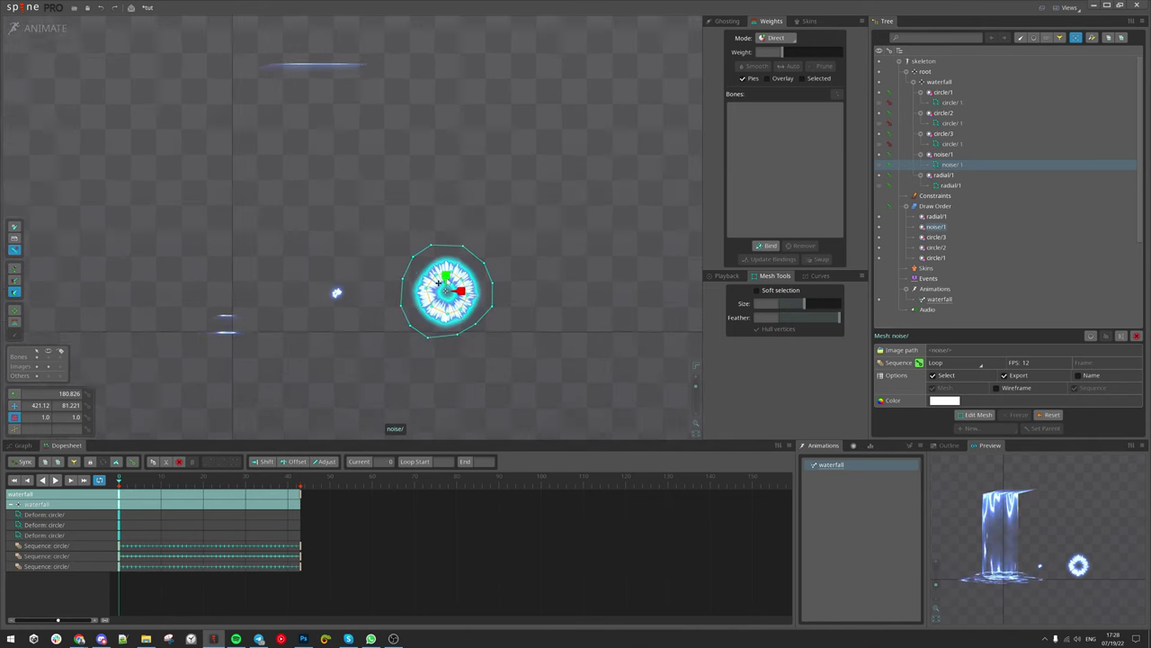
pyautogui.moveTo(447, 280); pyautogui.dragTo(460, 369)
pyautogui.click(438, 316)
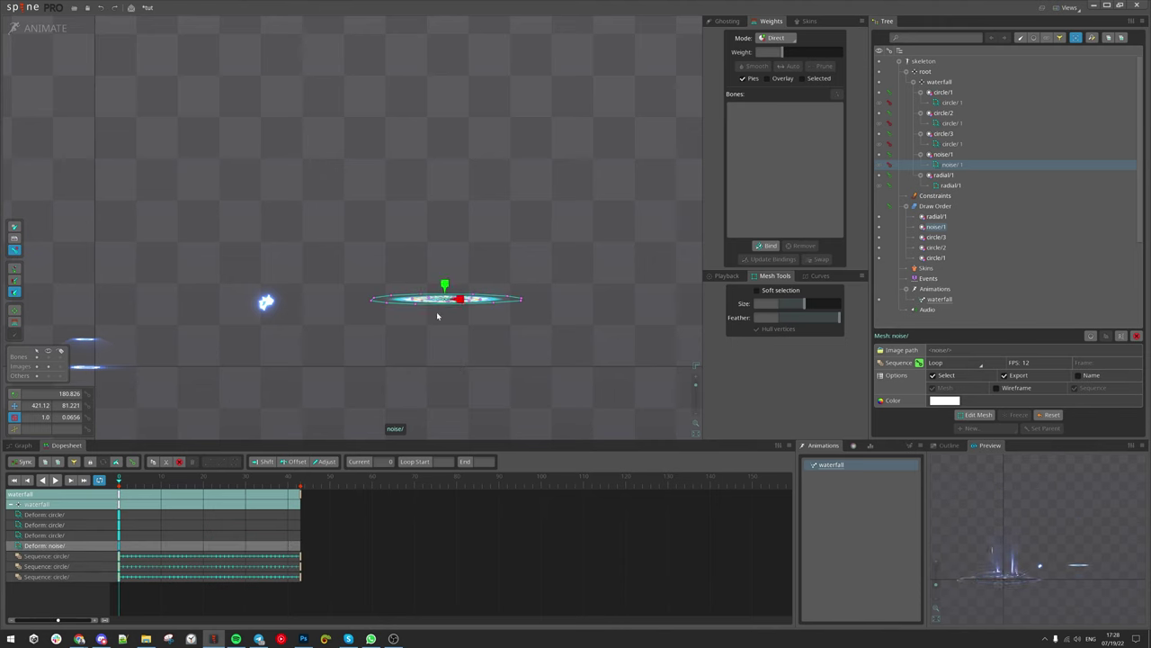
# Step: Raise the noise/ mesh's inner ring high above its hull and move the centre vertices to the waterfall's top back edge
pyautogui.moveTo(445, 329); pyautogui.dragTo(432, 150)
pyautogui.scroll(-3, 423, 324)
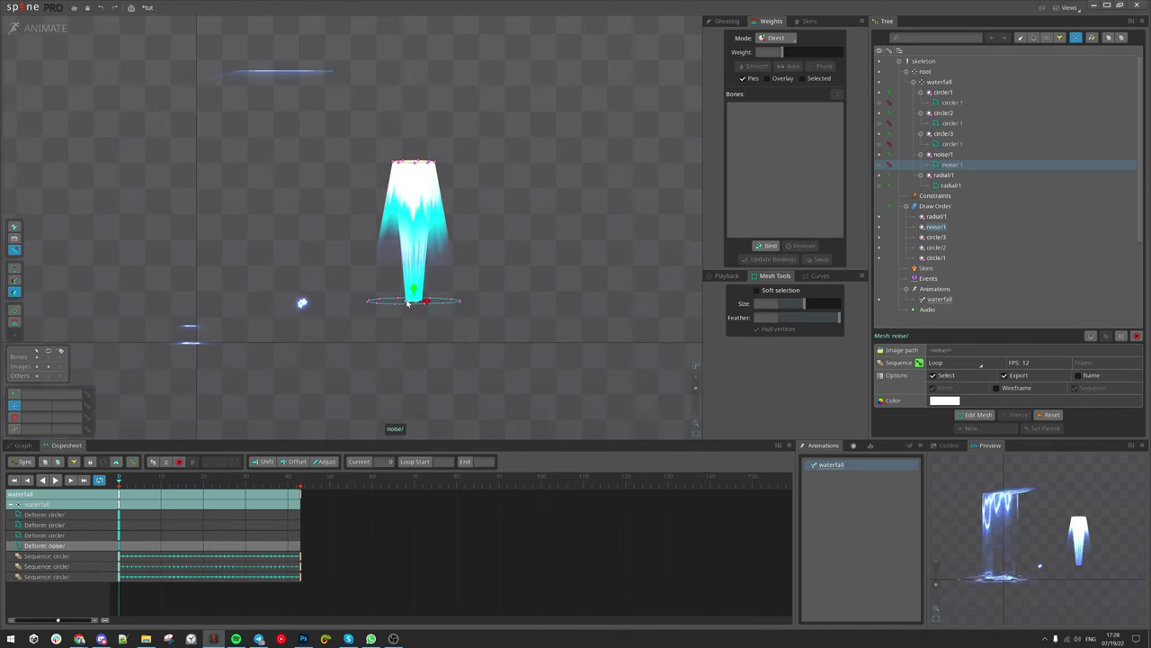
pyautogui.moveTo(421, 270); pyautogui.dragTo(435, 101)
pyautogui.scroll(-1, 443, 116)
pyautogui.moveTo(459, 151); pyautogui.dragTo(455, 248)
pyautogui.press('x')
pyautogui.press('v')
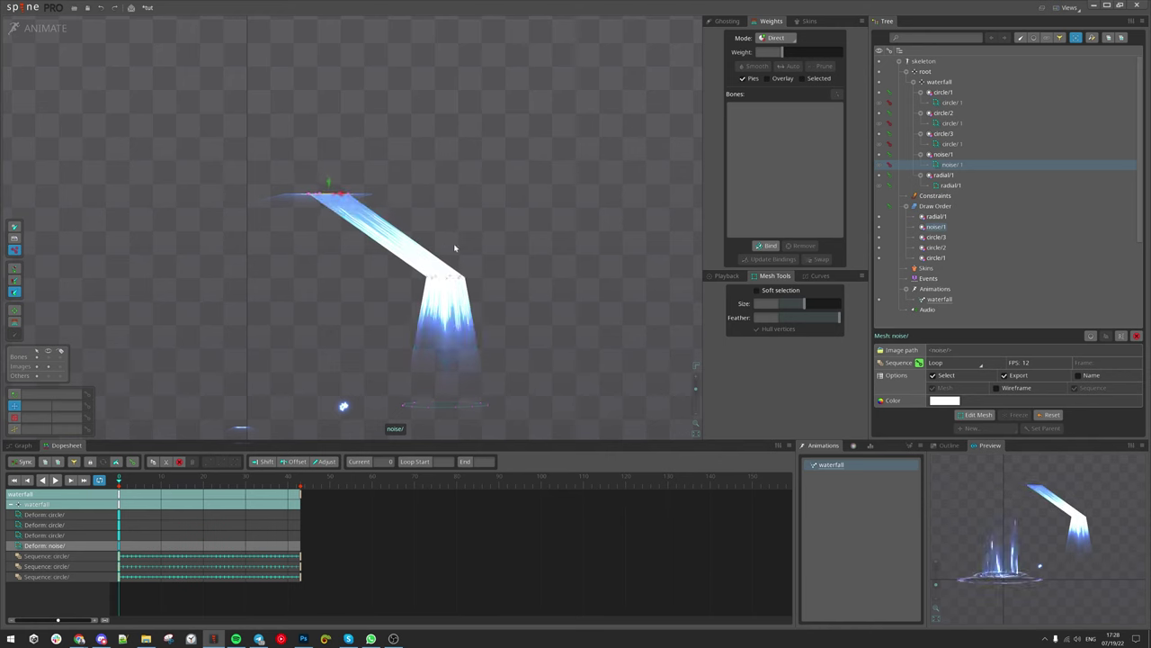
# Step: Widen the noise/ mesh's centre vertices horizontally to match the waterfall's top back edge
pyautogui.press('x')
pyautogui.scroll(1, 349, 199)
pyautogui.scroll(2, 342, 195)
pyautogui.moveTo(341, 197); pyautogui.dragTo(413, 209)
# Step: Move the noise/ mesh's inner ring to the waterfall's upper front edge and widen it horizontally
pyautogui.moveTo(494, 315); pyautogui.dragTo(324, 206)
pyautogui.scroll(-2, 504, 230)
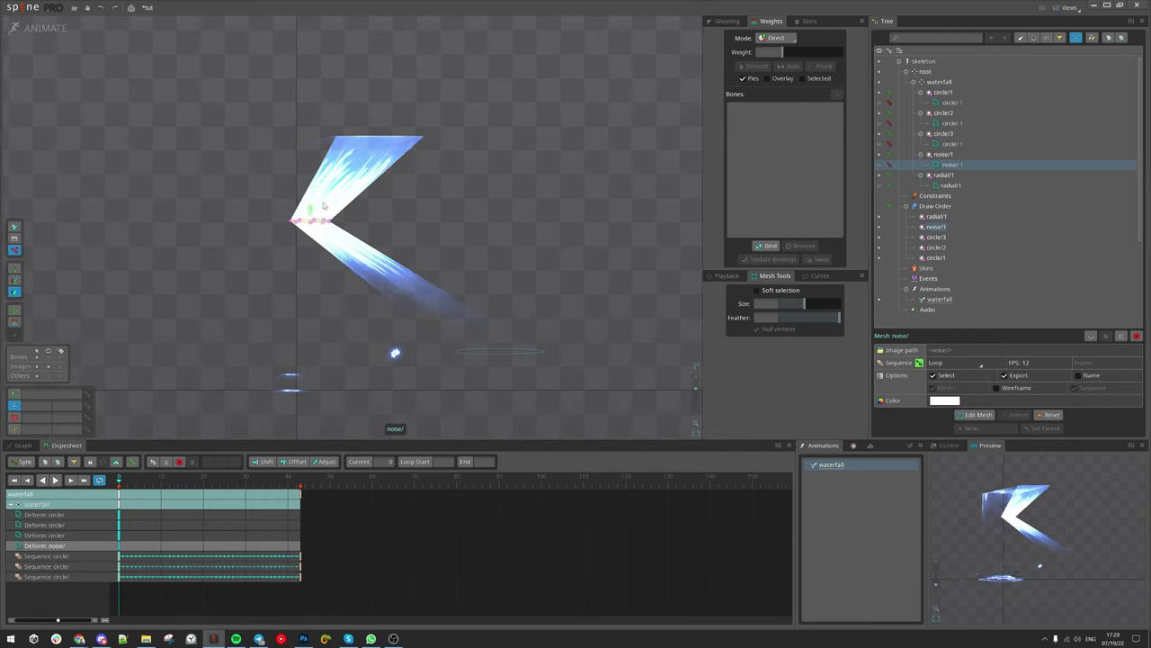
pyautogui.moveTo(532, 226); pyautogui.dragTo(500, 165)
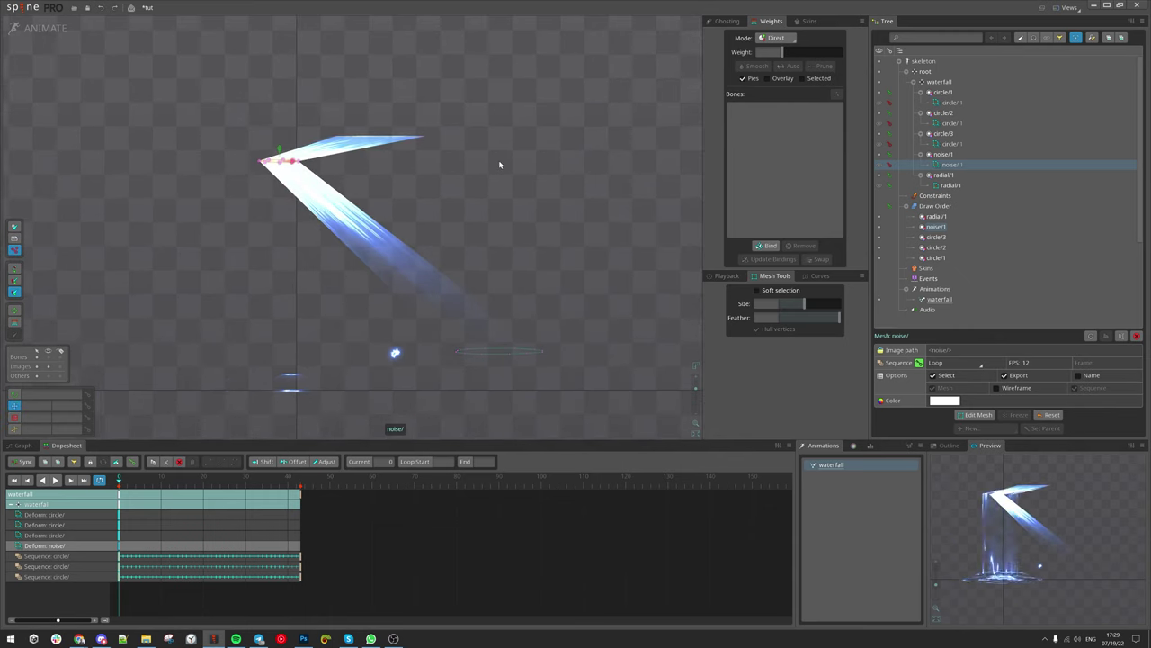
pyautogui.moveTo(293, 165); pyautogui.dragTo(388, 188)
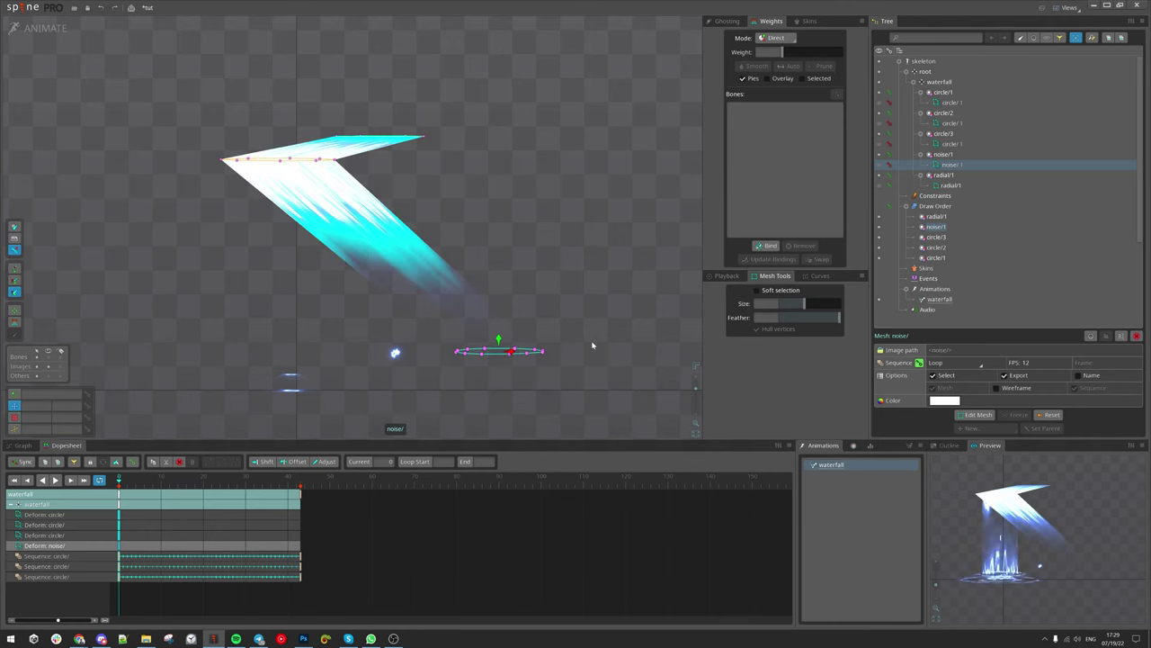
# Step: Move the noise/ mesh's hull to the waterfall's base at frame 0 and narrow it horizontally, checking it at frame 22
pyautogui.moveTo(592, 345); pyautogui.dragTo(368, 373)
pyautogui.moveTo(201, 478)
pyautogui.mouseDown()
pyautogui.moveTo(221, 481)
pyautogui.moveTo(211, 479)
pyautogui.mouseUp()
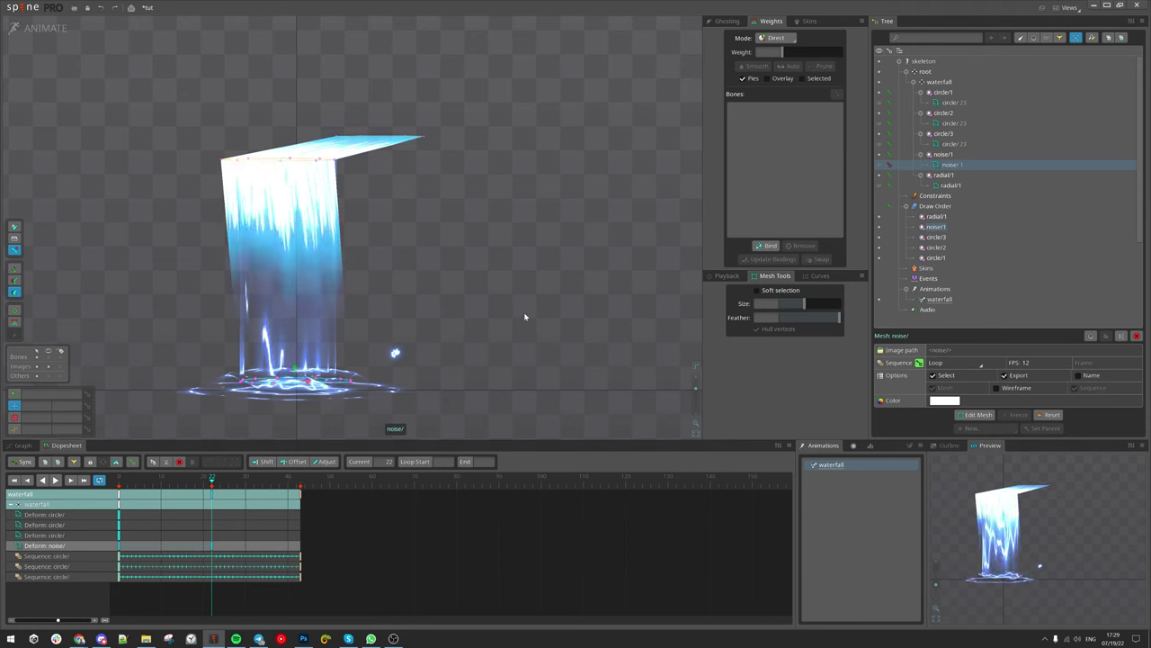
pyautogui.moveTo(307, 384); pyautogui.dragTo(293, 383)
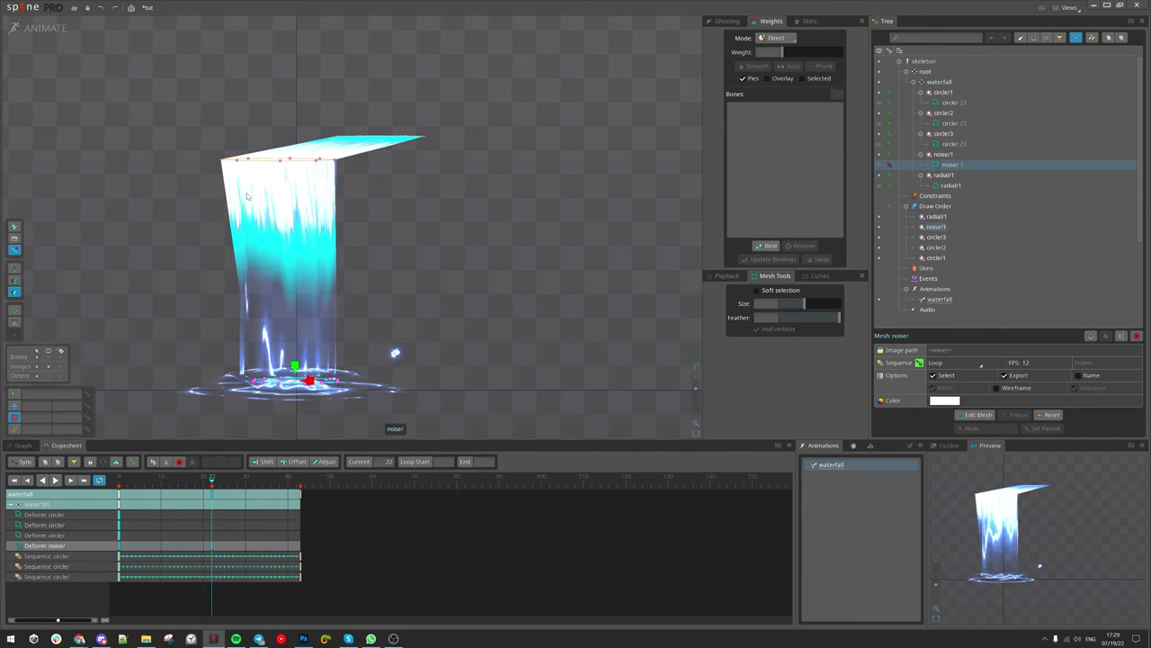
# Step: Narrow the noise/ mesh's inner ring and align its width with the waterfall's upper front edge
pyautogui.moveTo(294, 161); pyautogui.dragTo(272, 163)
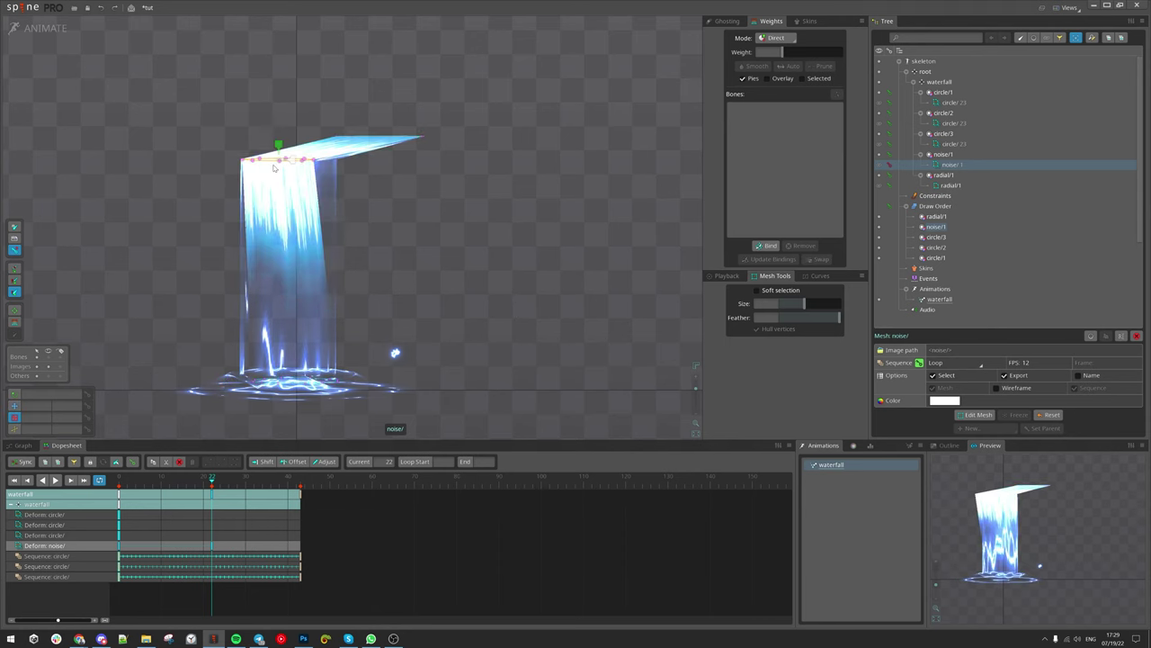
pyautogui.press('v')
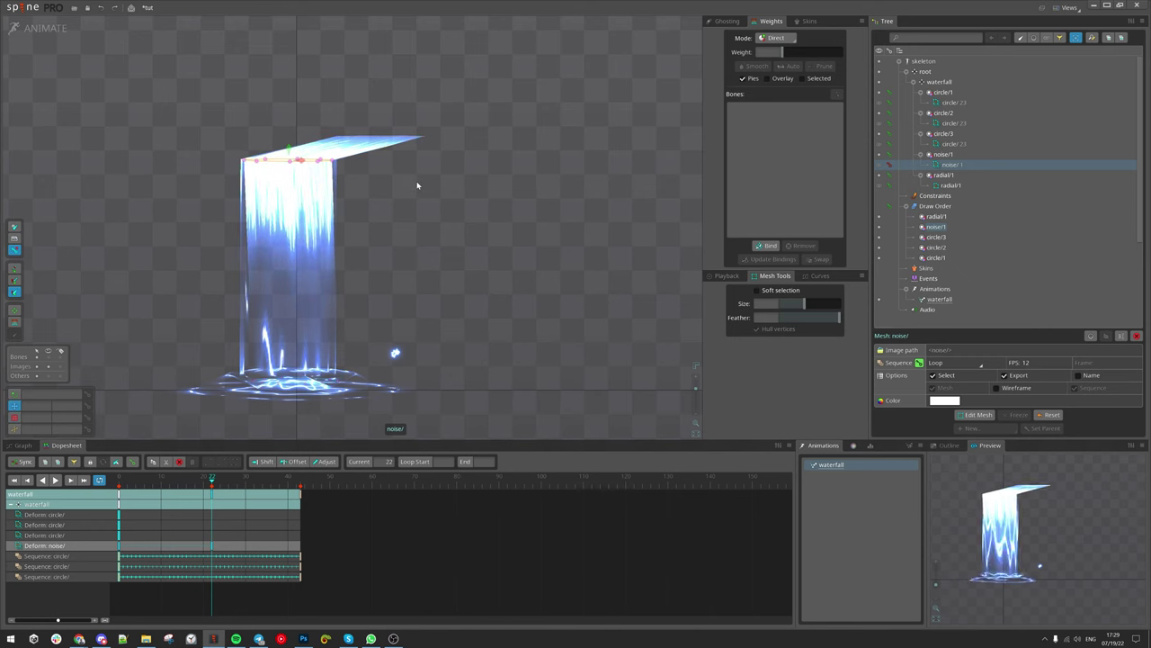
pyautogui.press('x')
pyautogui.moveTo(305, 161); pyautogui.dragTo(315, 164)
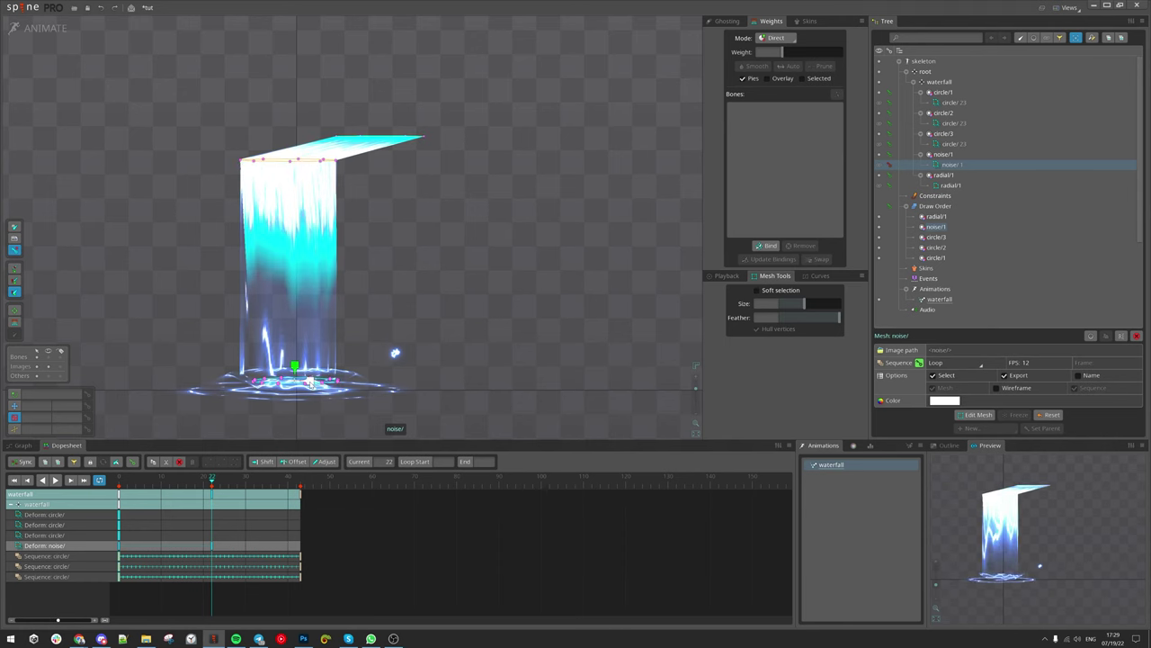
# Step: Raise the noise/ mesh's hull from the base to the upper part of the falling water
pyautogui.press('v')
pyautogui.moveTo(476, 342); pyautogui.dragTo(466, 206)
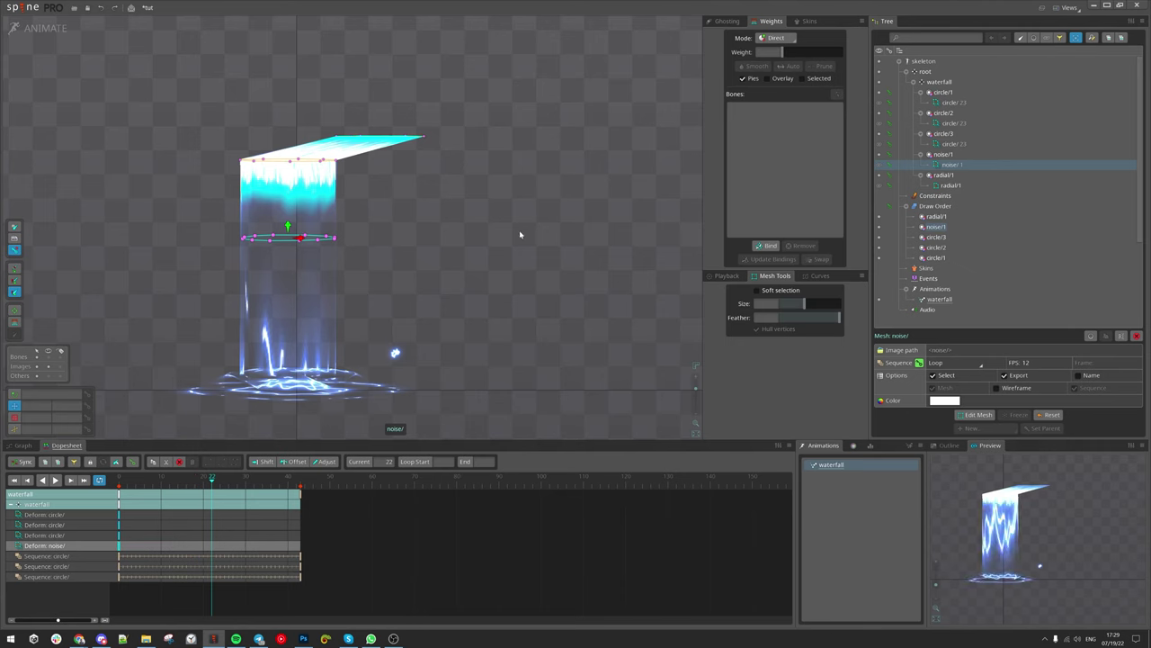
pyautogui.moveTo(467, 298); pyautogui.dragTo(465, 339)
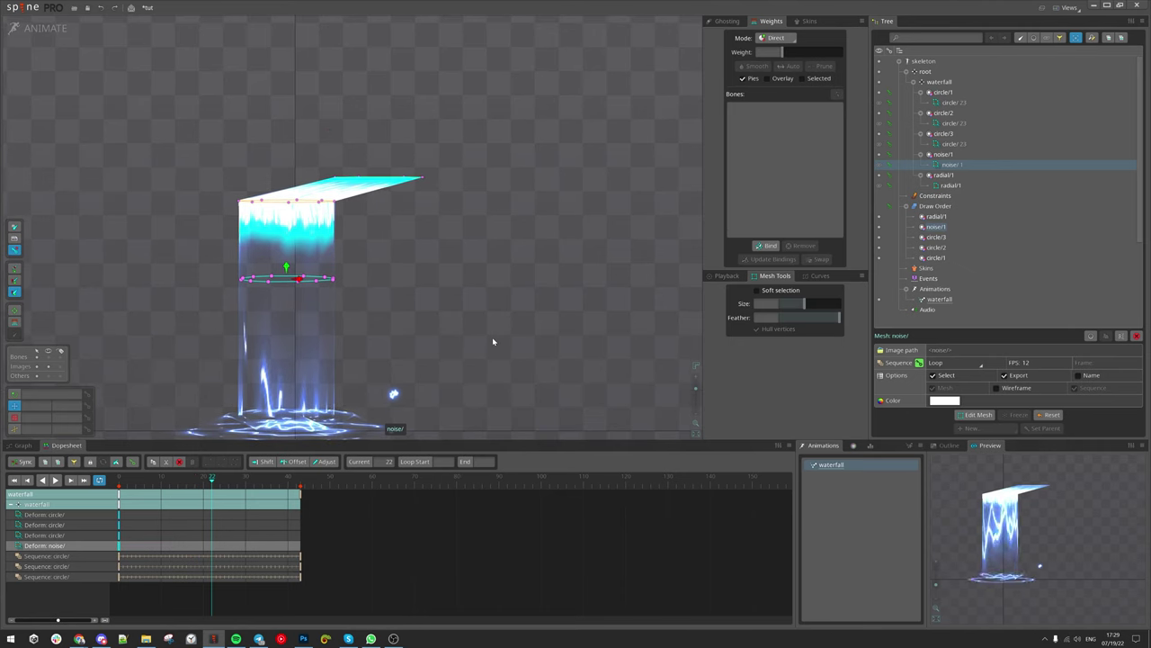
# Step: Key the noise/ mesh's looping sequence at frame 0 and set it to 25 FPS
pyautogui.click(119, 478)
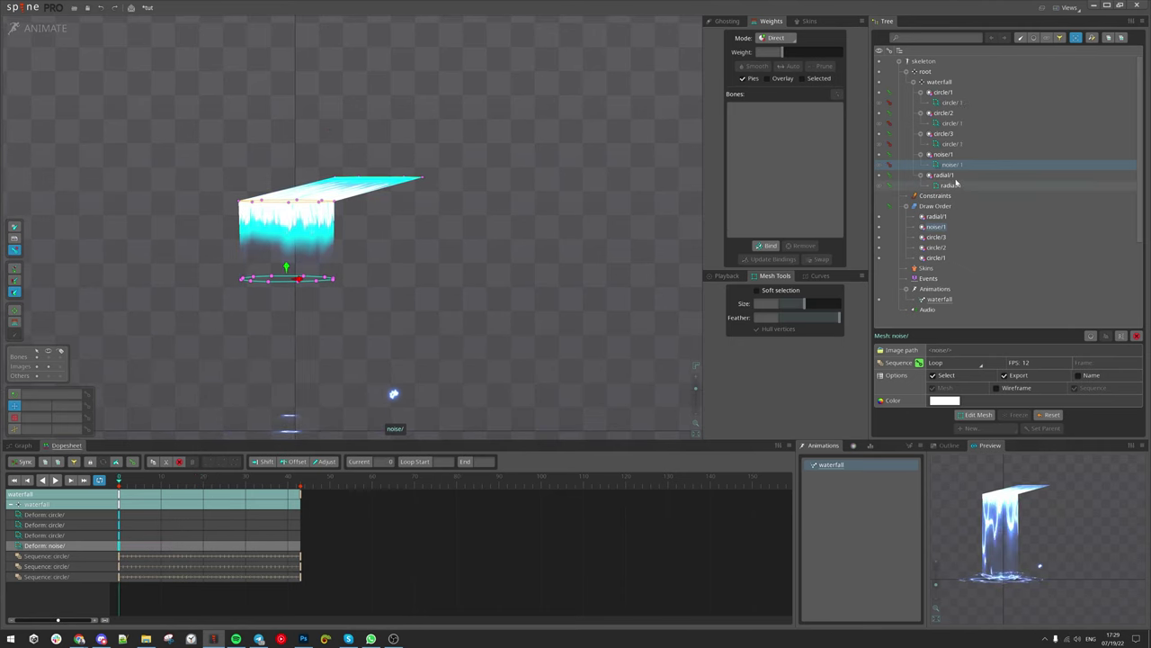
pyautogui.click(954, 177)
pyautogui.click(953, 165)
pyautogui.click(919, 362)
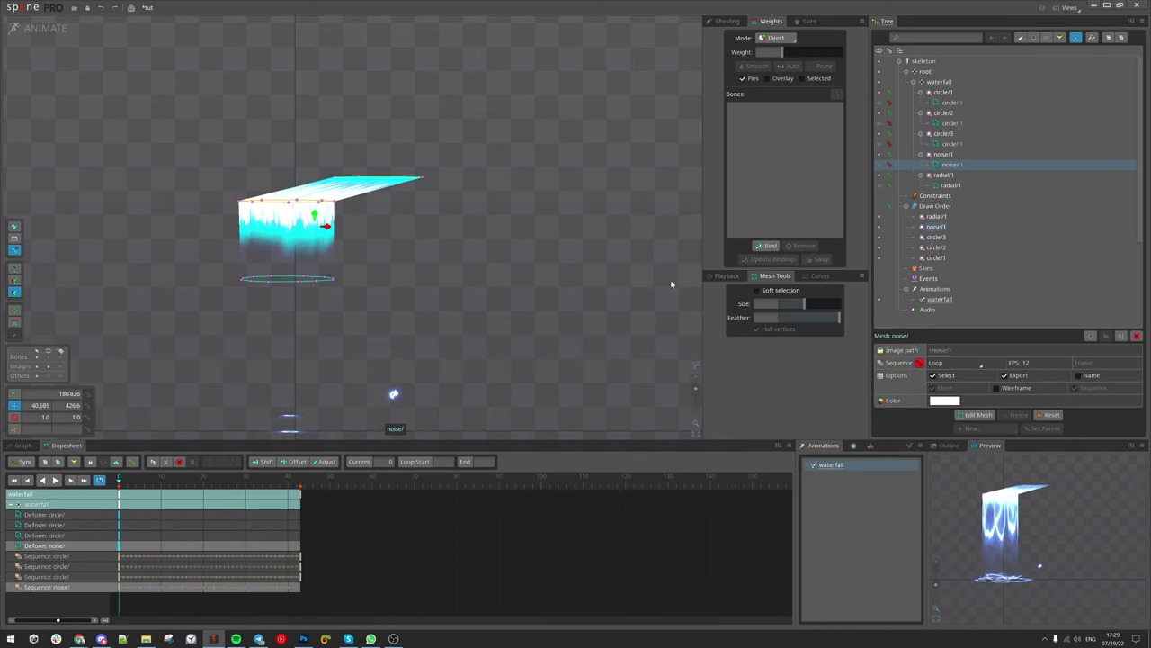
pyautogui.press('d')
pyautogui.press('d')
pyautogui.press('Home')
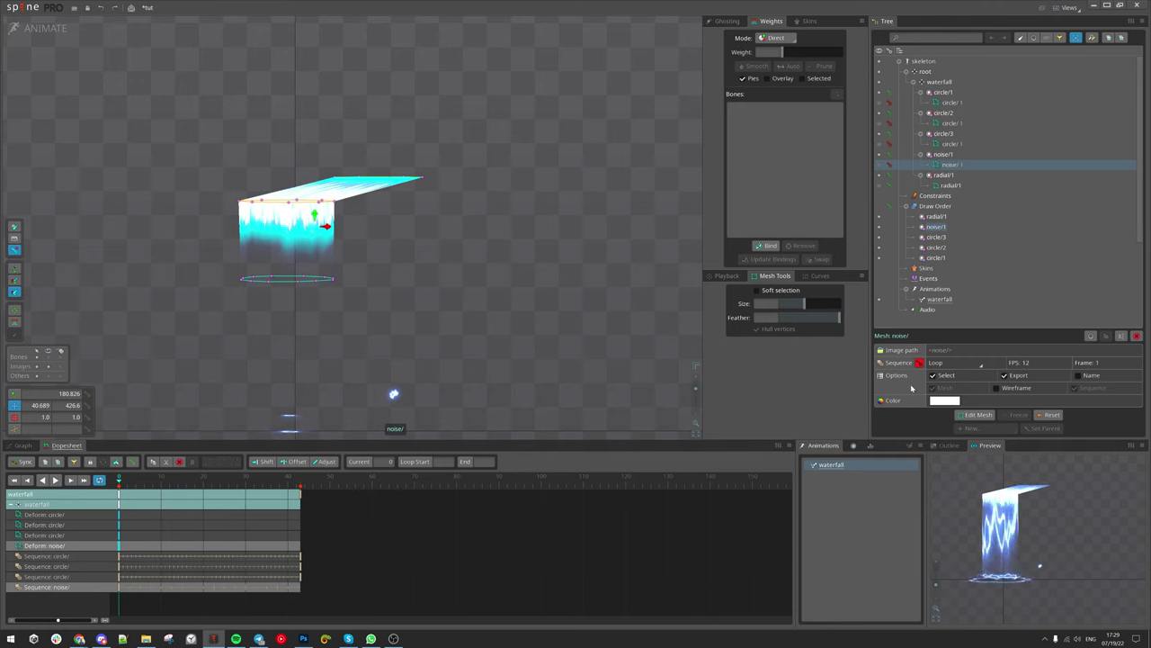
pyautogui.click(1025, 363)
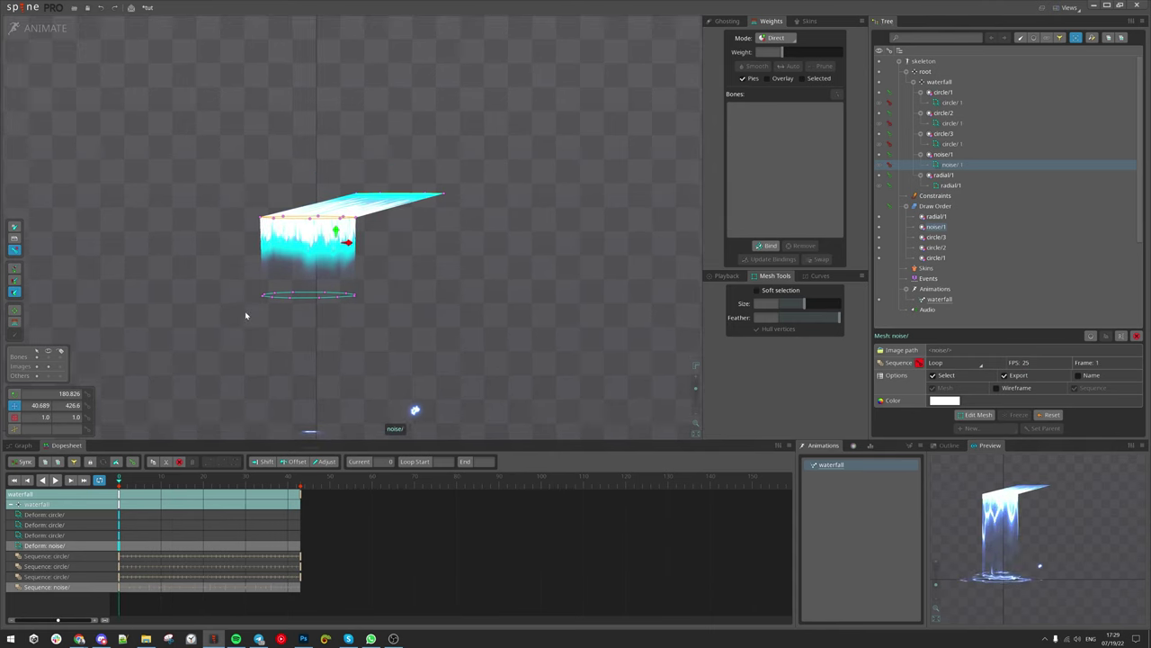
# Step: Save the project
pyautogui.hotkey('ctrl', 's')
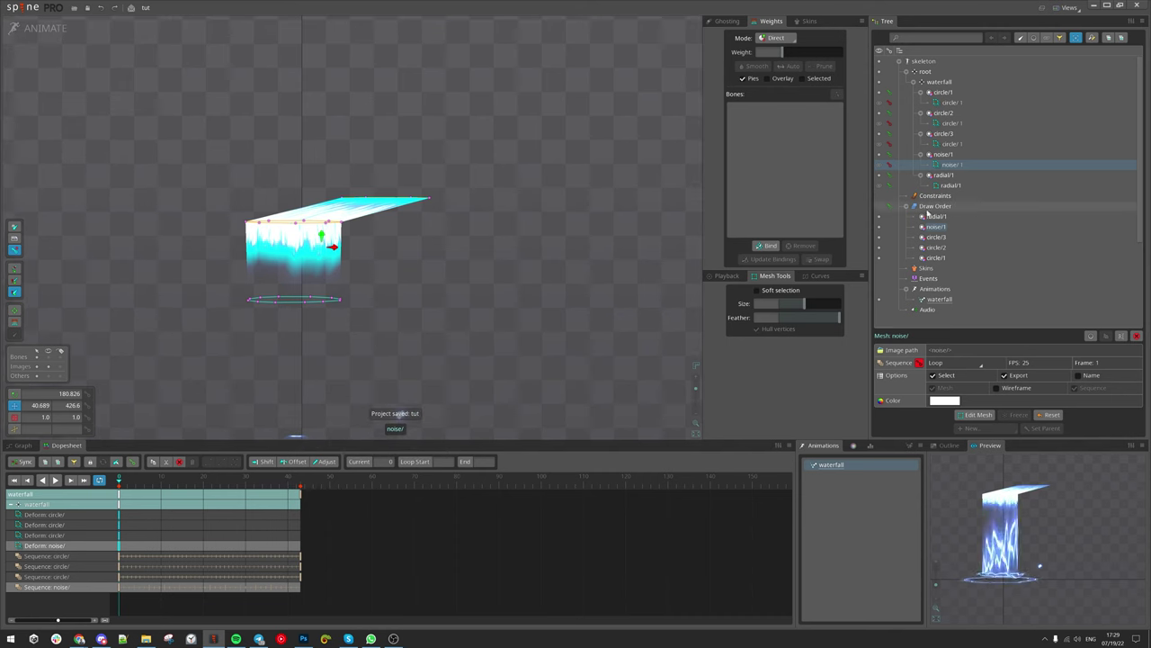
pyautogui.moveTo(542, 317); pyautogui.dragTo(503, 301)
pyautogui.moveTo(367, 323); pyautogui.dragTo(479, 325)
pyautogui.scroll(1, 479, 293)
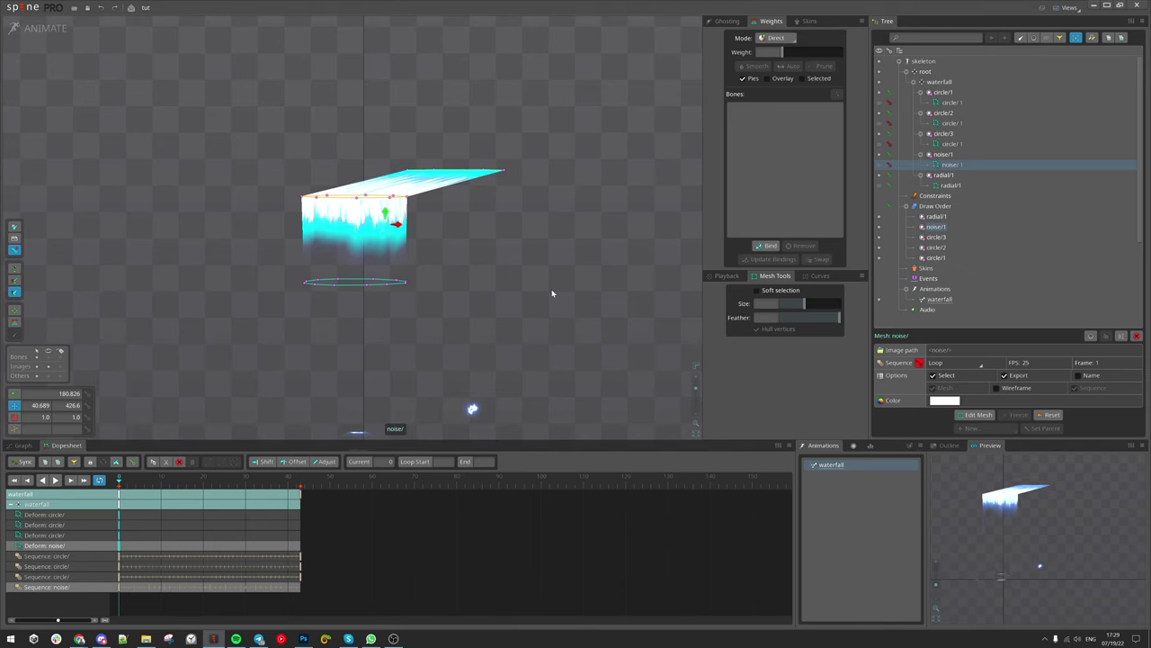
pyautogui.hotkey('ctrl', 's')
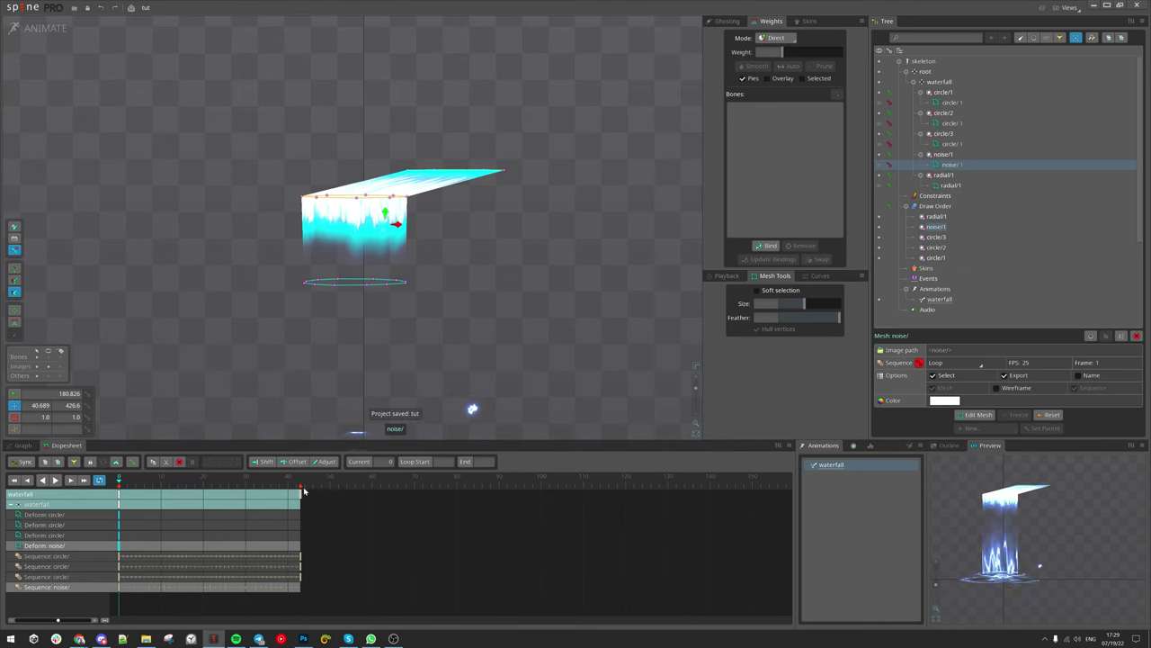
# Step: Switch to setup mode and rename the radial/1 mesh attachment to radial/
pyautogui.click(40, 28)
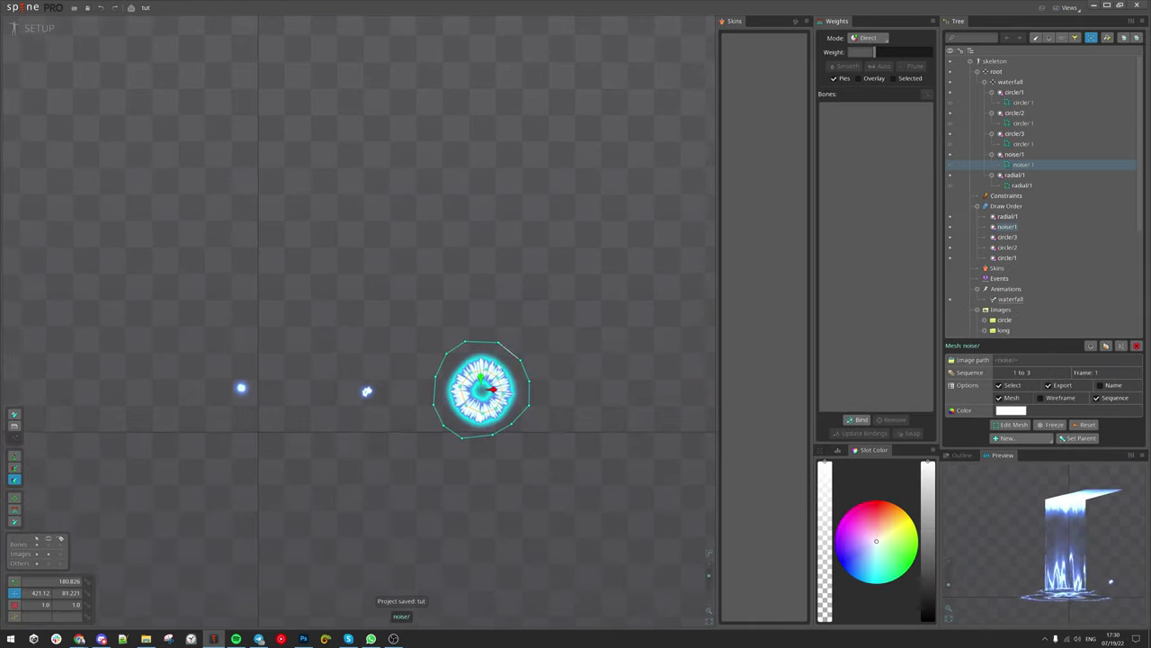
pyautogui.click(378, 393)
pyautogui.click(1022, 177)
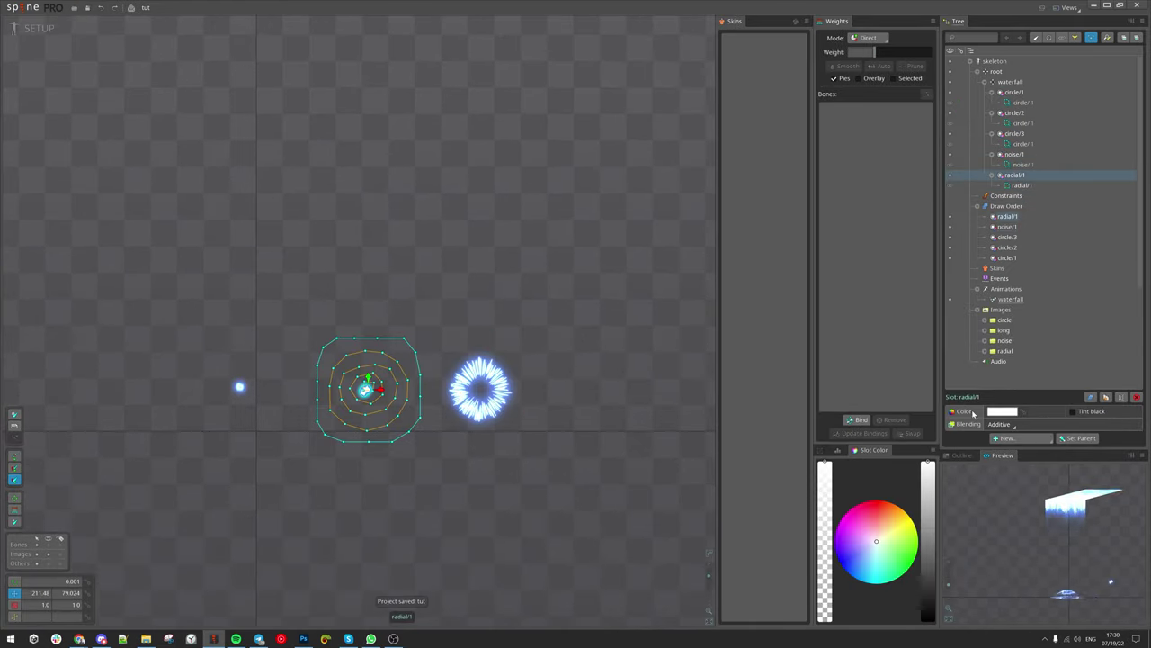
pyautogui.scroll(3, 282, 368)
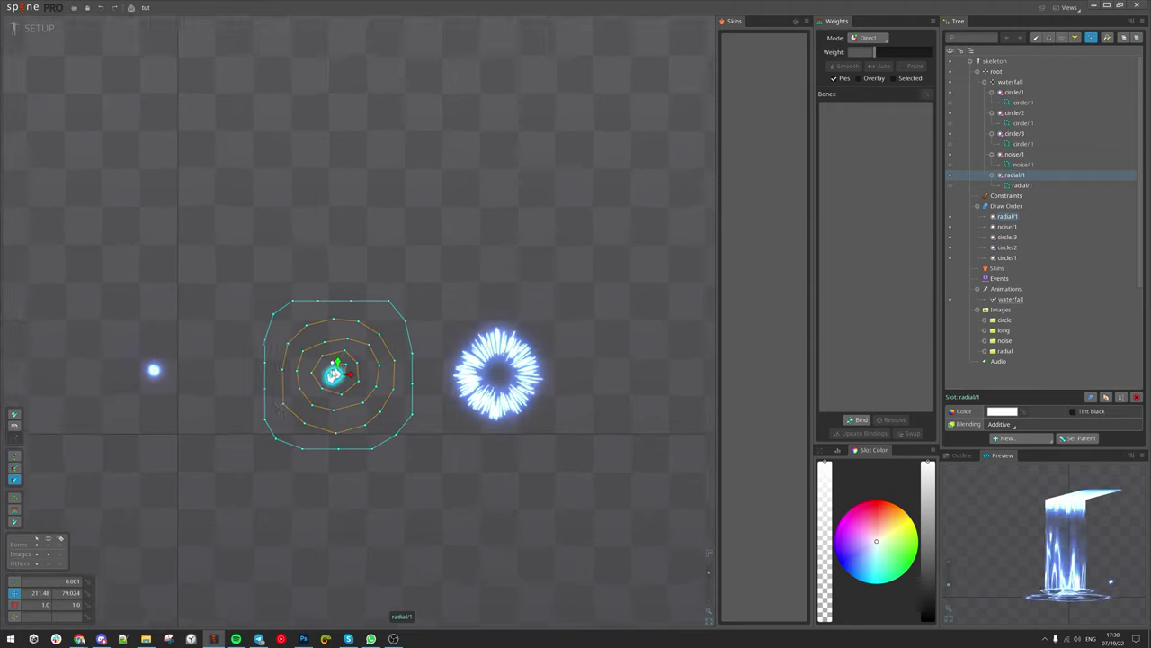
pyautogui.scroll(2, 337, 369)
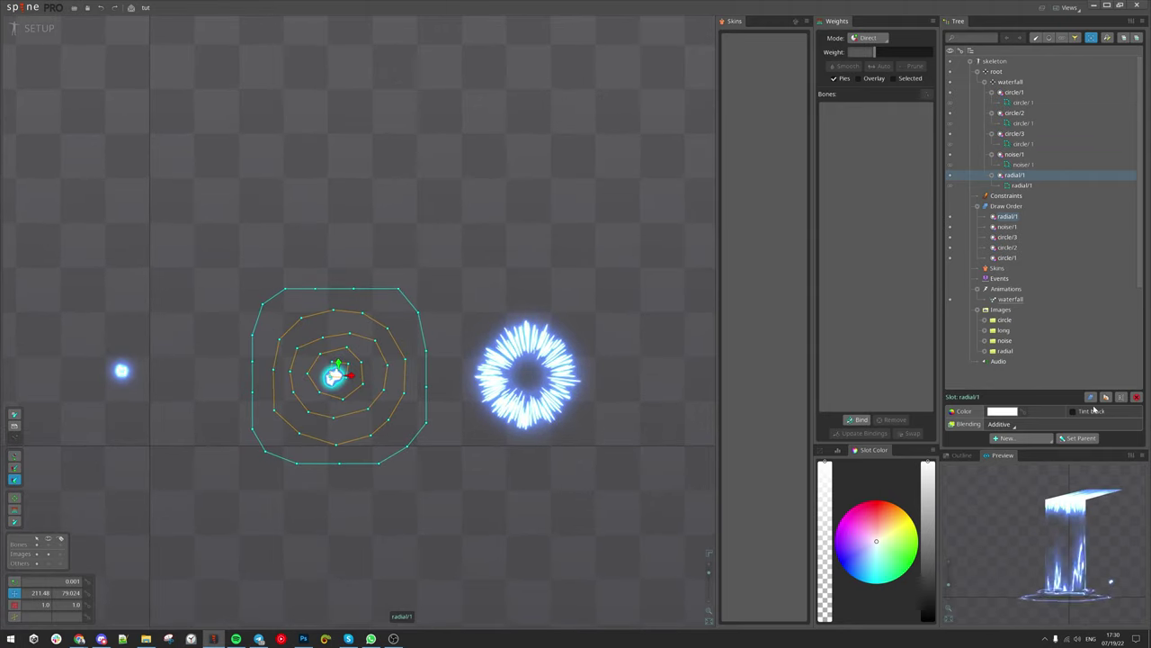
pyautogui.click(1027, 186)
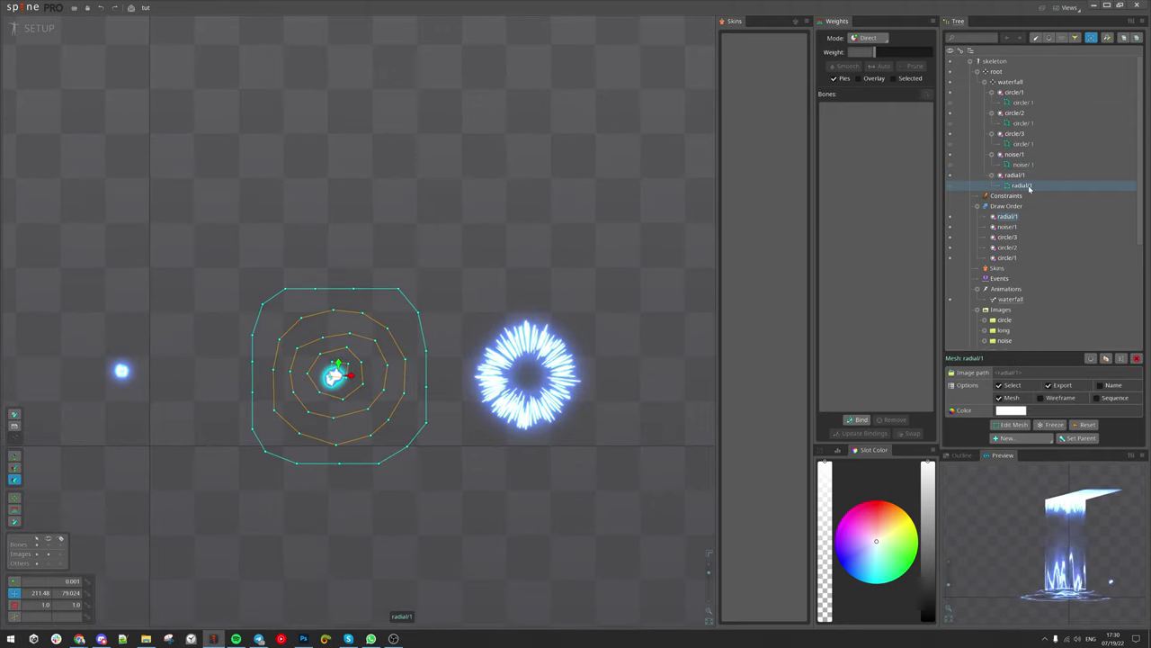
pyautogui.click(1026, 185)
pyautogui.press('BackSpace')
pyautogui.click(528, 179)
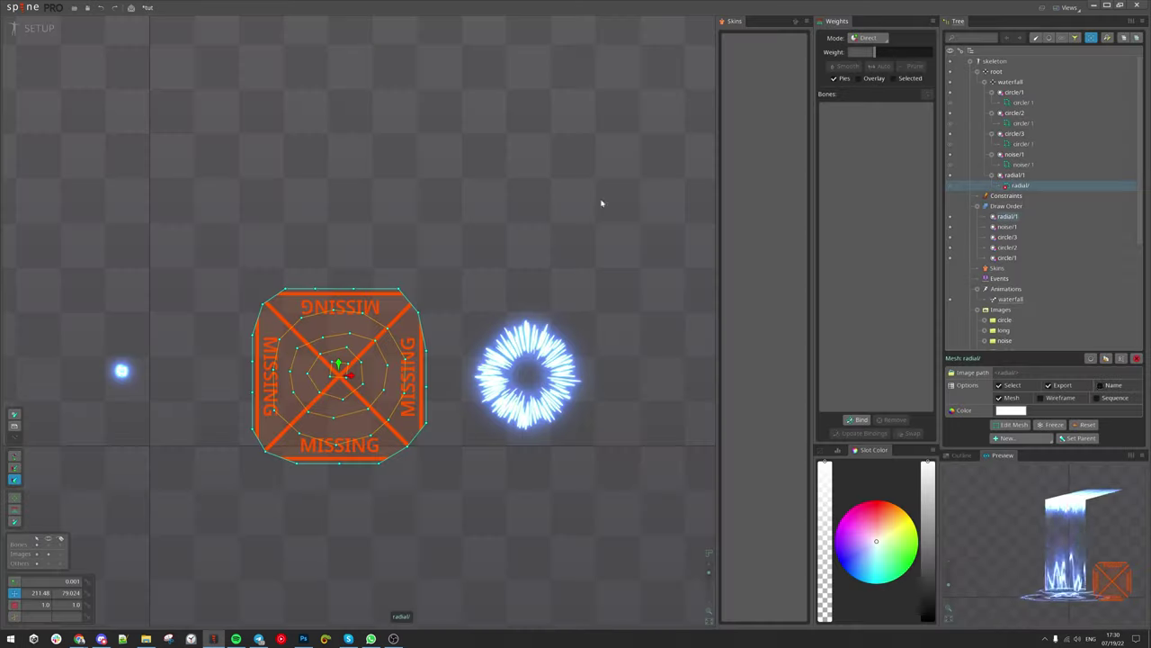
# Step: Turn the radial/ mesh into an image sequence from 1 to 61 and inspect the radial image folder
pyautogui.click(1097, 397)
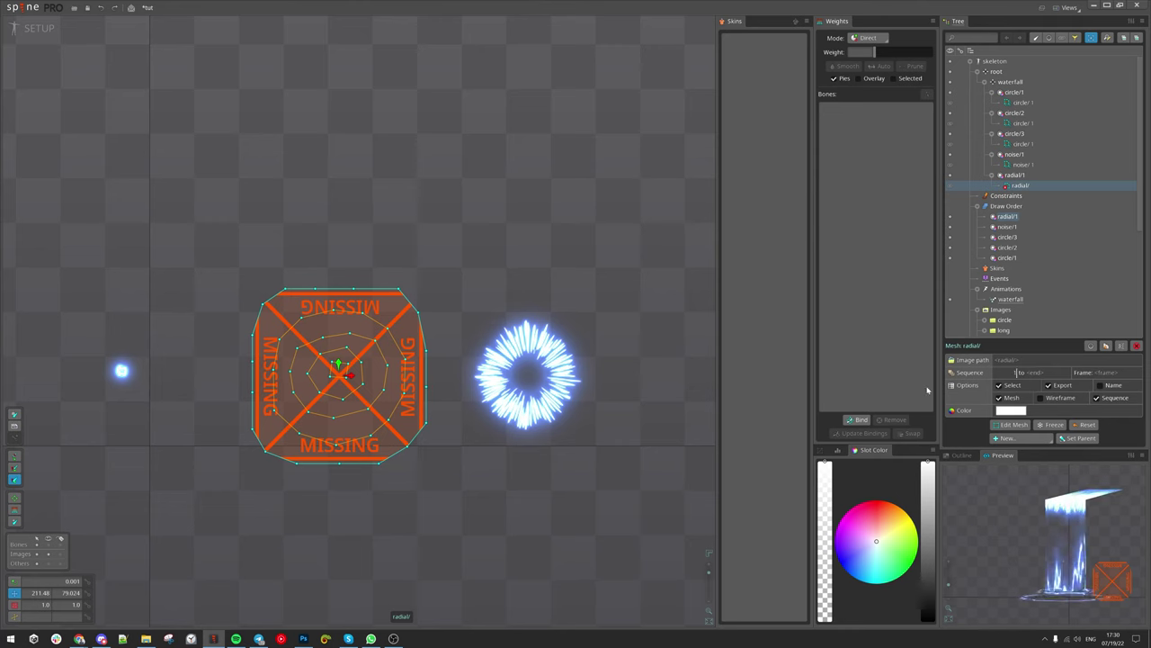
pyautogui.click(1028, 371)
pyautogui.write('1')
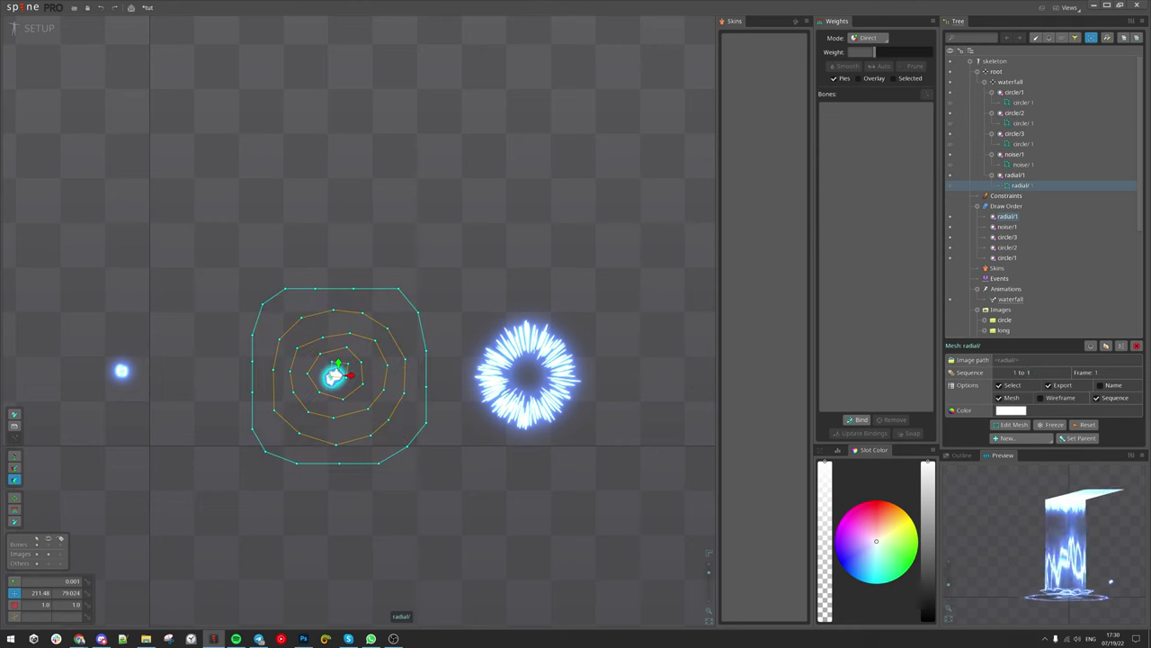
pyautogui.scroll(-4, 1017, 248)
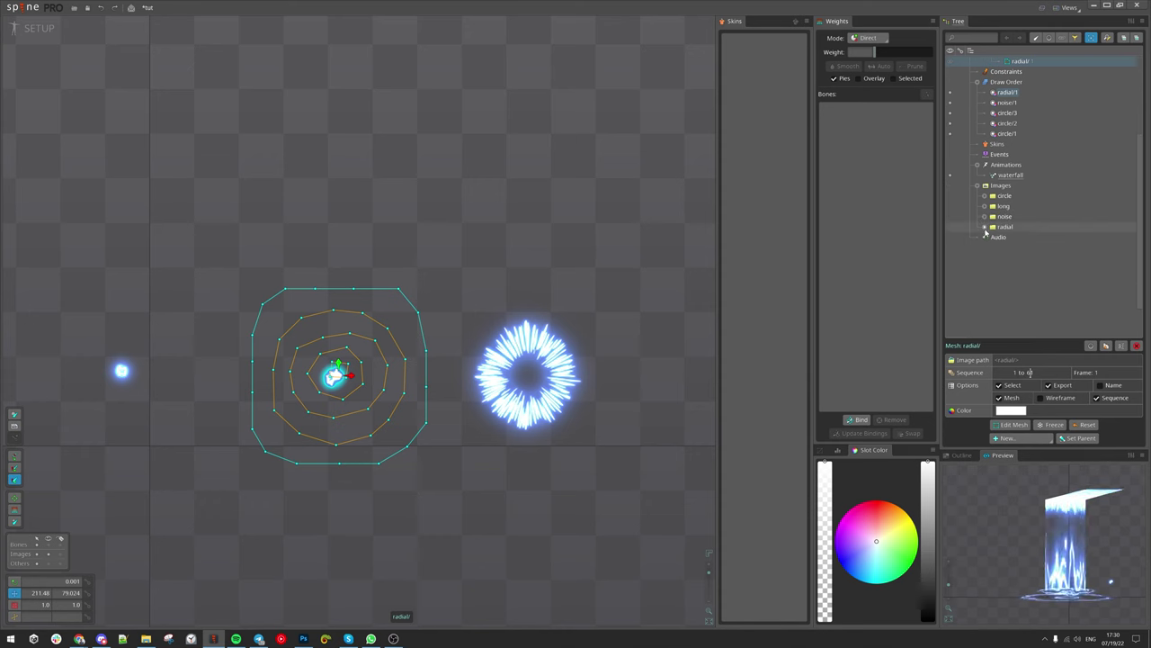
pyautogui.click(985, 229)
pyautogui.scroll(-1, 984, 207)
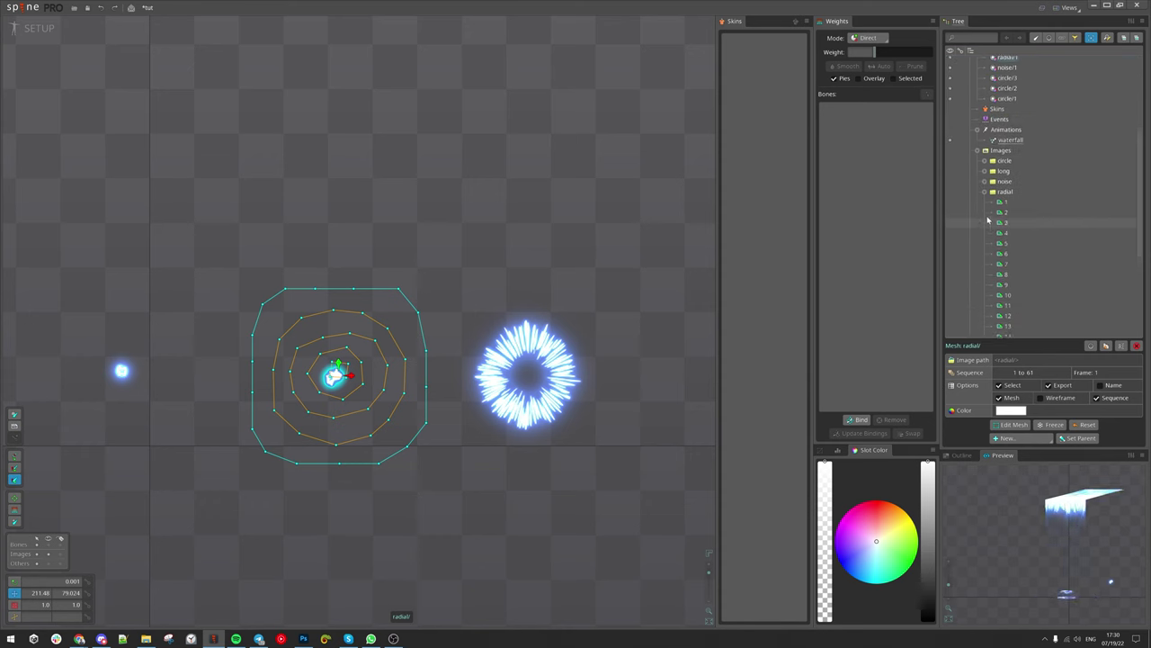
pyautogui.click(984, 197)
# Step: Key the radial/ mesh's looping sequence at frame 0 with 30 FPS in animate mode and preview the playback
pyautogui.click(39, 28)
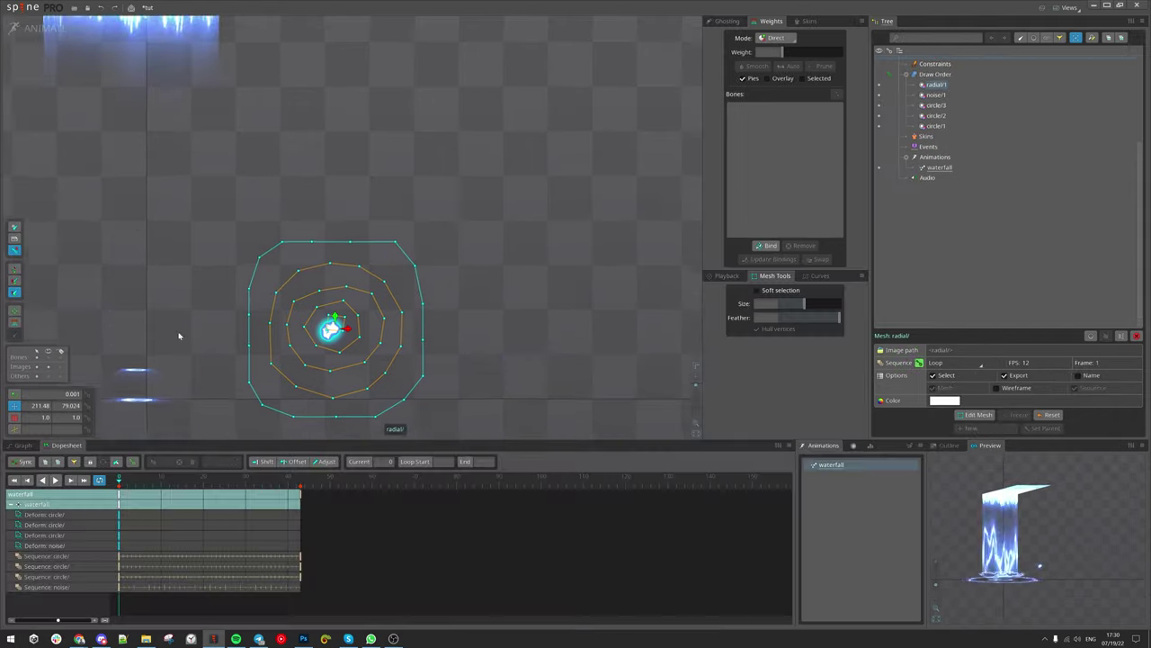
pyautogui.click(918, 363)
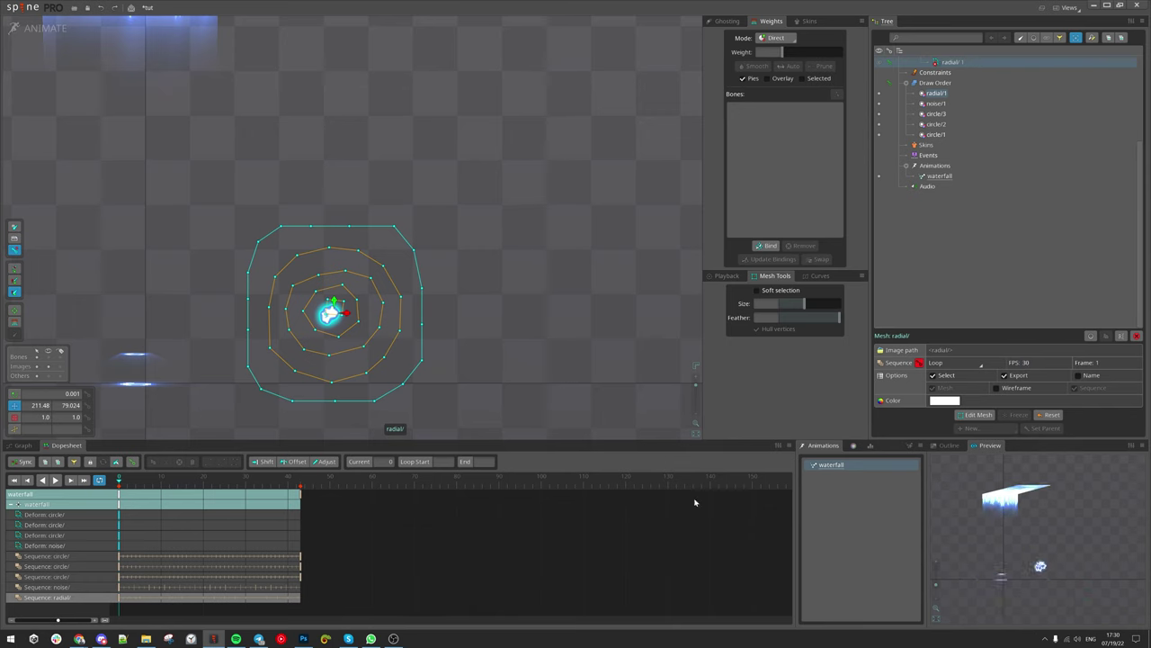
pyautogui.press('space')
pyautogui.press('space')
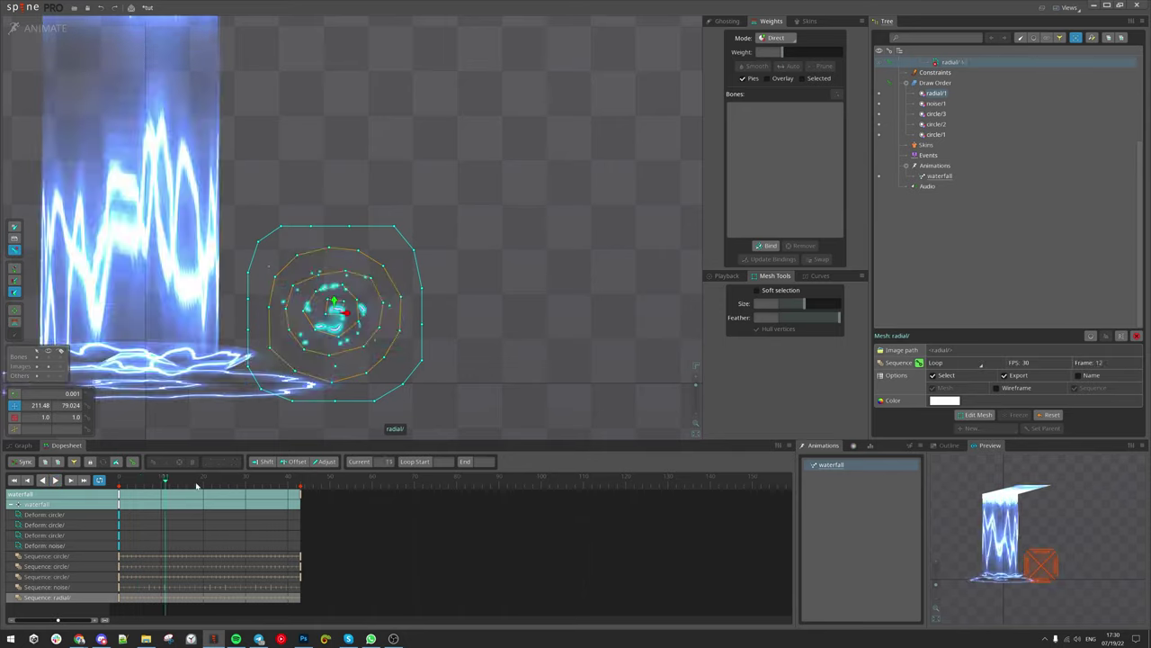
pyautogui.moveTo(136, 482); pyautogui.dragTo(211, 481)
pyautogui.click(1025, 363)
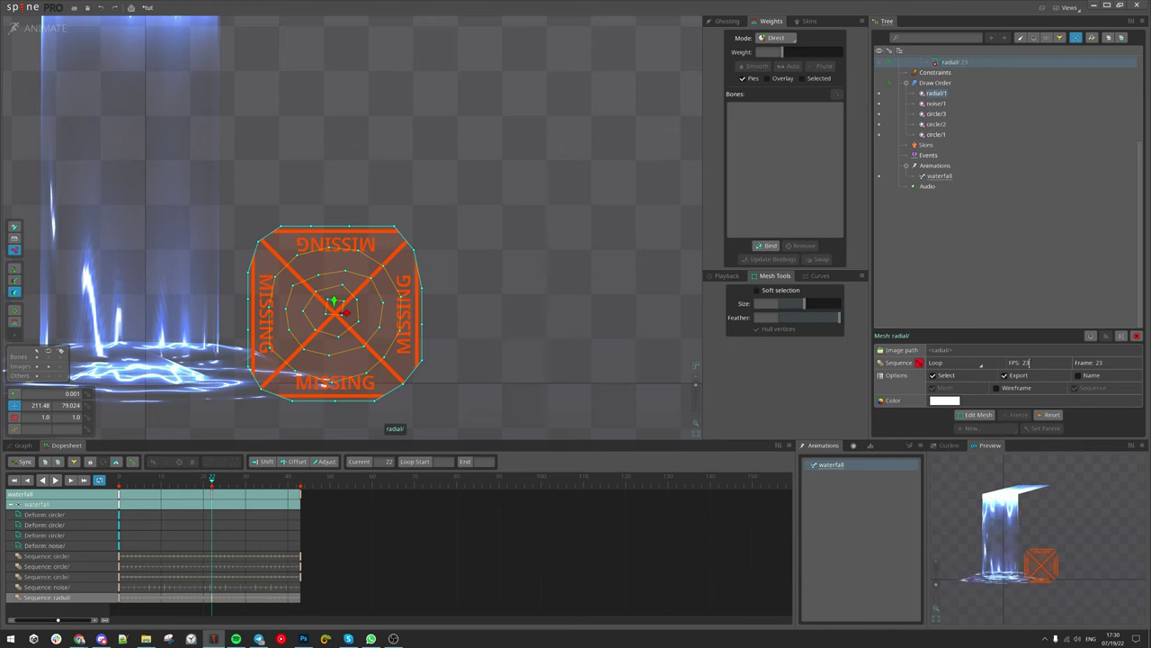
pyautogui.click(213, 598)
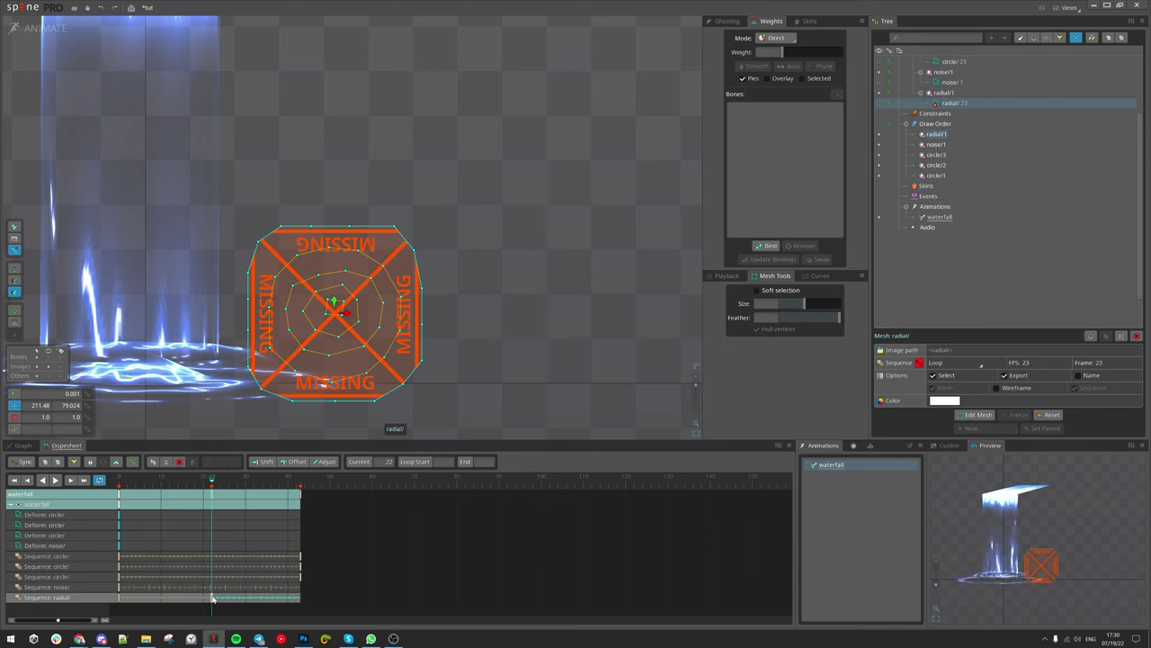
pyautogui.press('Delete')
# Step: Set the radial/ mesh's sequence to 23 FPS at frame 0 and scrub the timeline to check its frames
pyautogui.moveTo(136, 485); pyautogui.dragTo(119, 485)
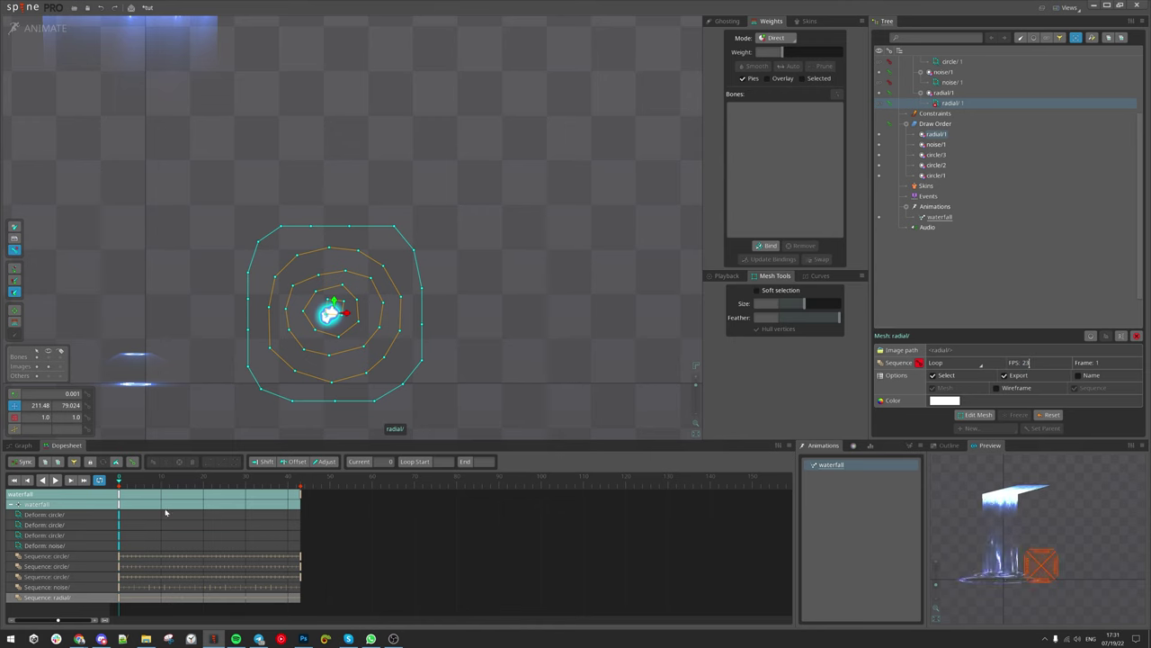
pyautogui.moveTo(124, 482); pyautogui.dragTo(205, 496)
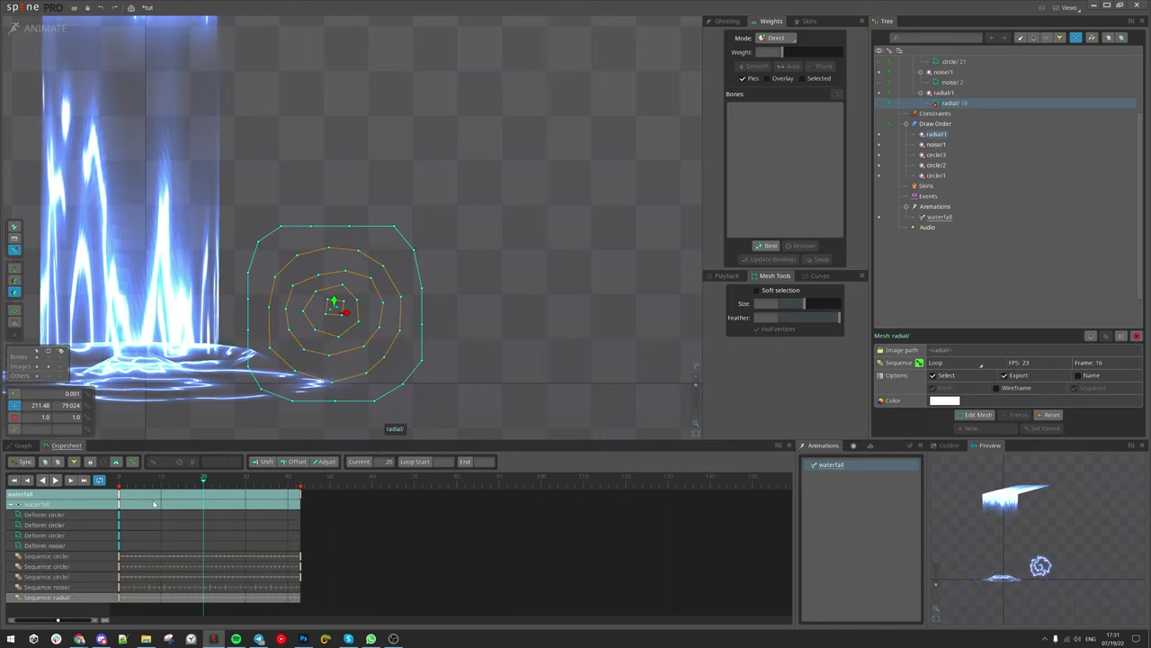
pyautogui.moveTo(207, 478); pyautogui.dragTo(241, 478)
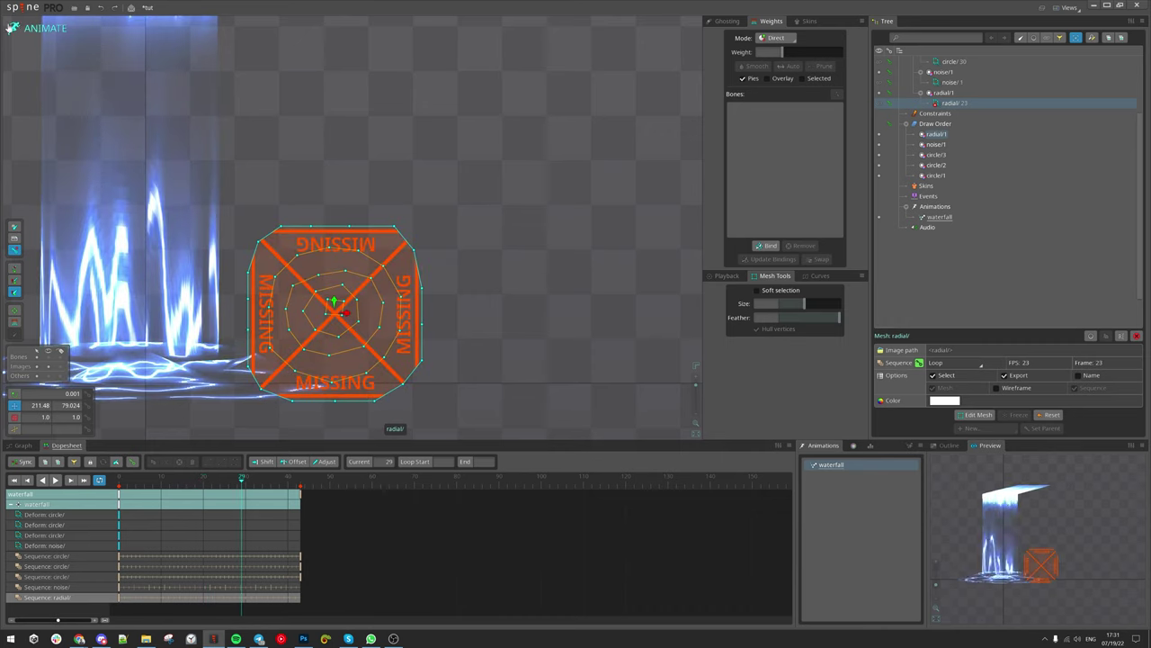
# Step: Set the radial/ mesh's sequence range to 1 to 16 in setup mode and check it at the animation's end
pyautogui.click(29, 30)
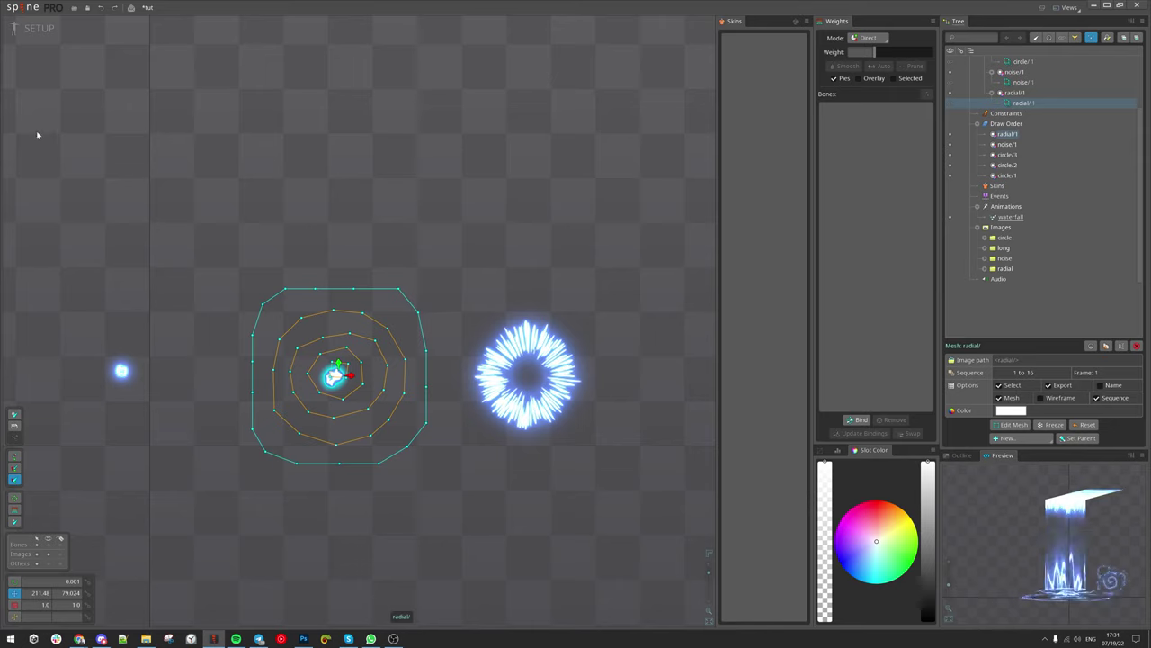
pyautogui.click(38, 28)
pyautogui.moveTo(231, 485); pyautogui.dragTo(301, 484)
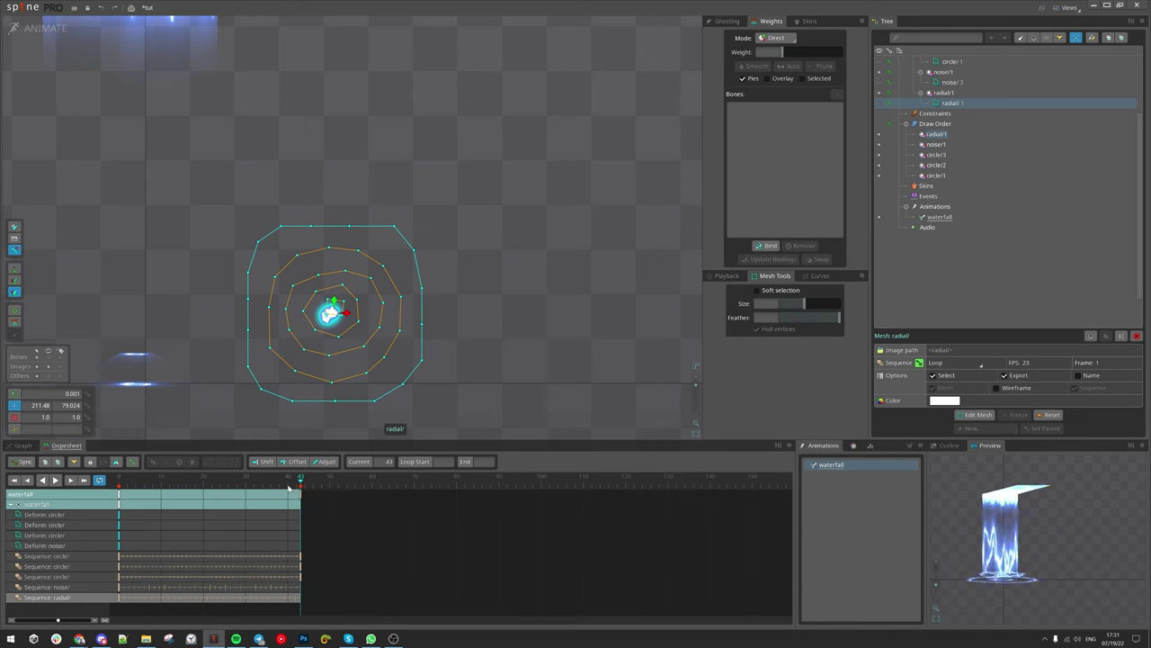
pyautogui.click(292, 485)
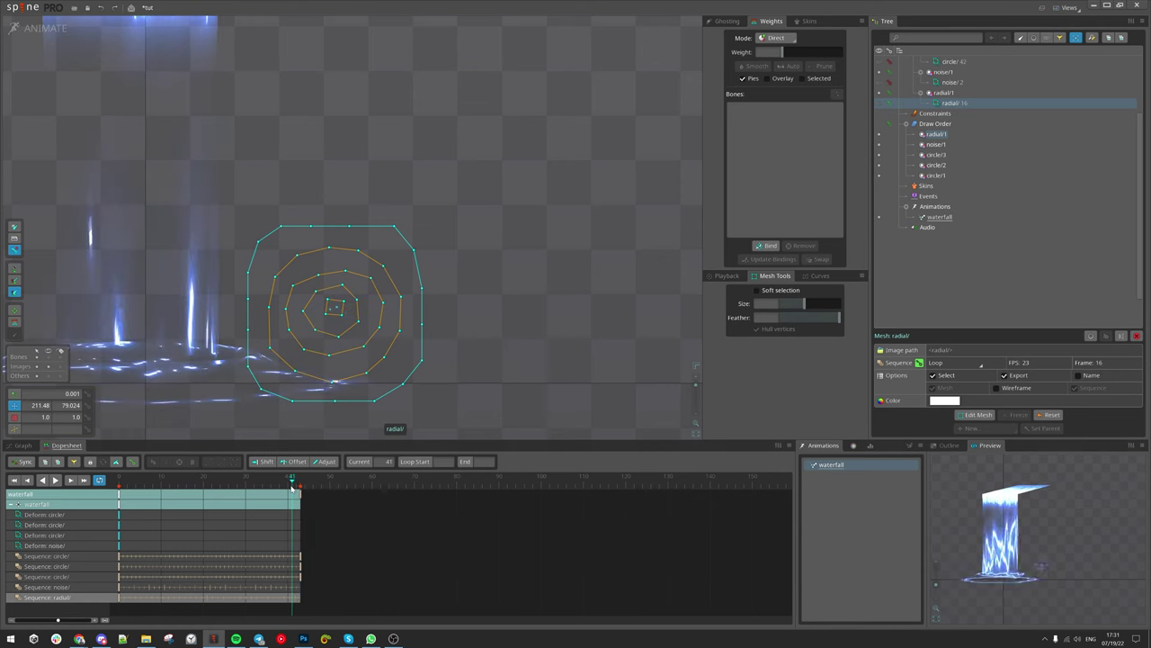
pyautogui.click(296, 488)
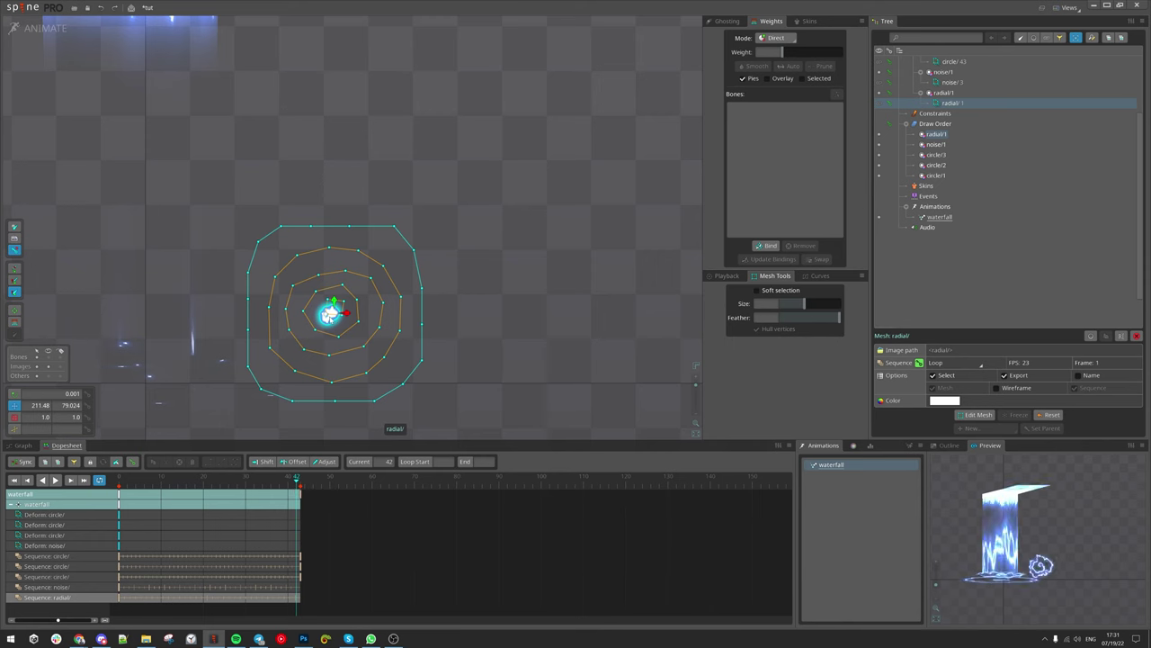
pyautogui.click(1025, 363)
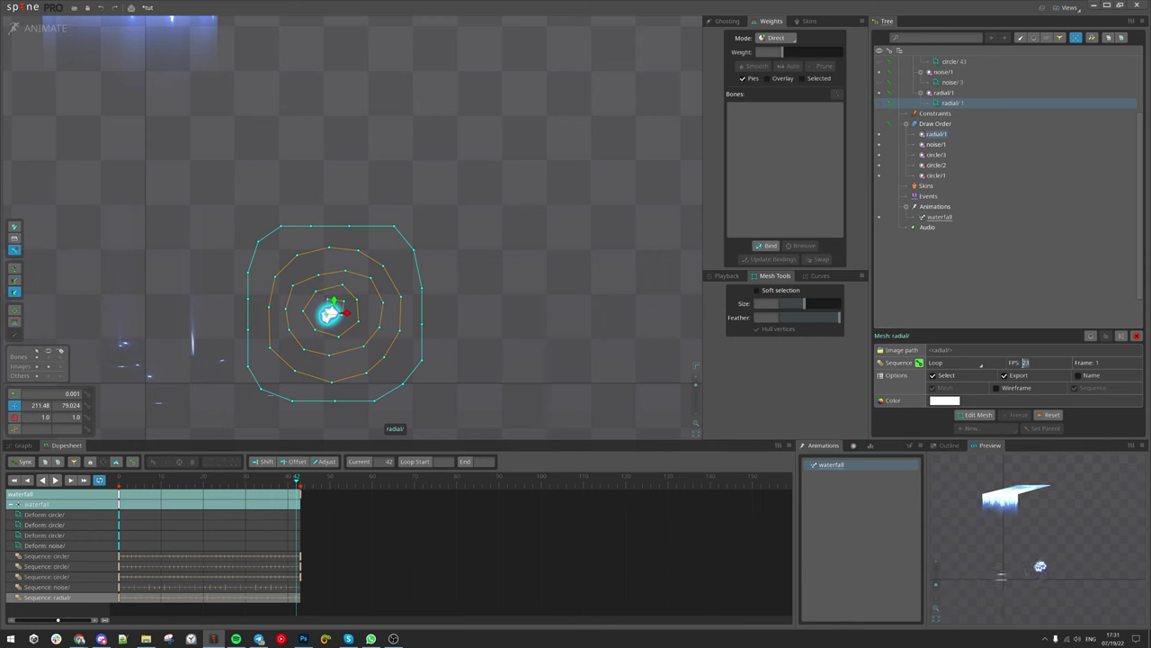
pyautogui.write('22')
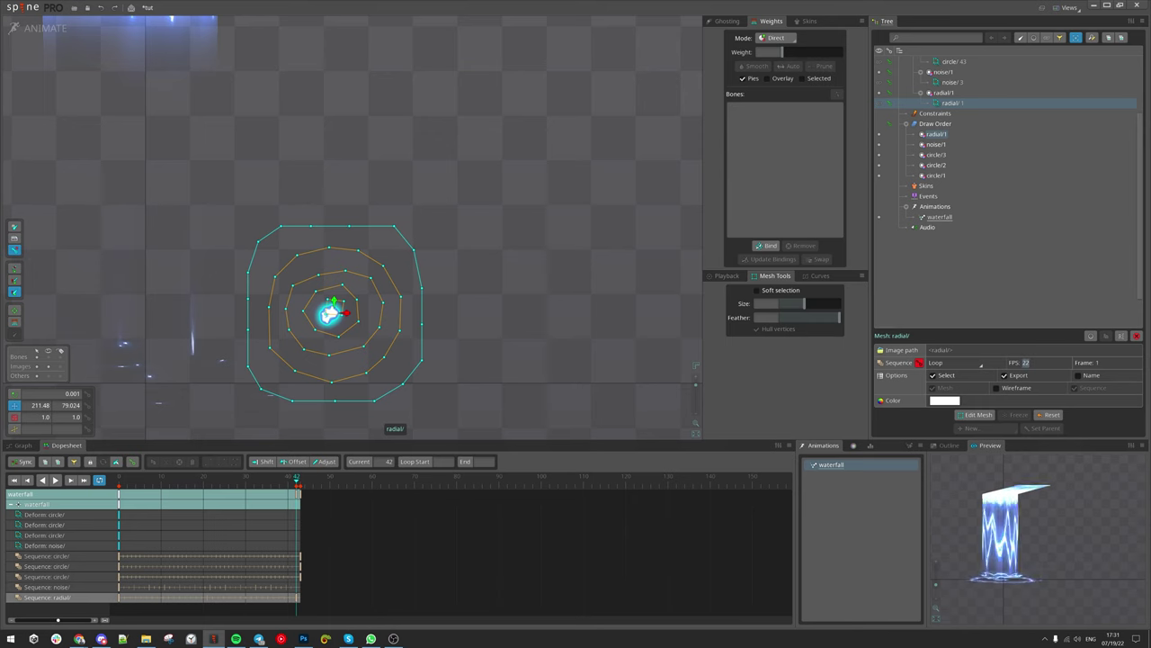
pyautogui.click(297, 597)
pyautogui.press('Delete')
# Step: Set the radial/ mesh's sequence to 22 FPS at frame 0 and check its image at frame 43
pyautogui.moveTo(164, 483); pyautogui.dragTo(117, 482)
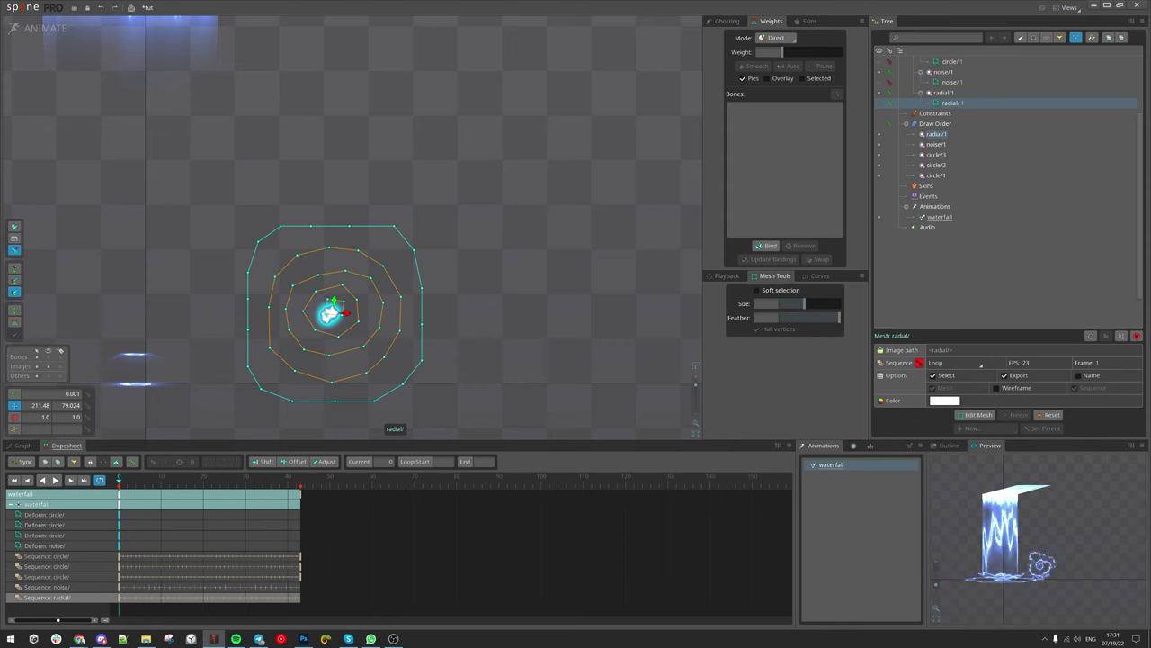
pyautogui.click(1026, 362)
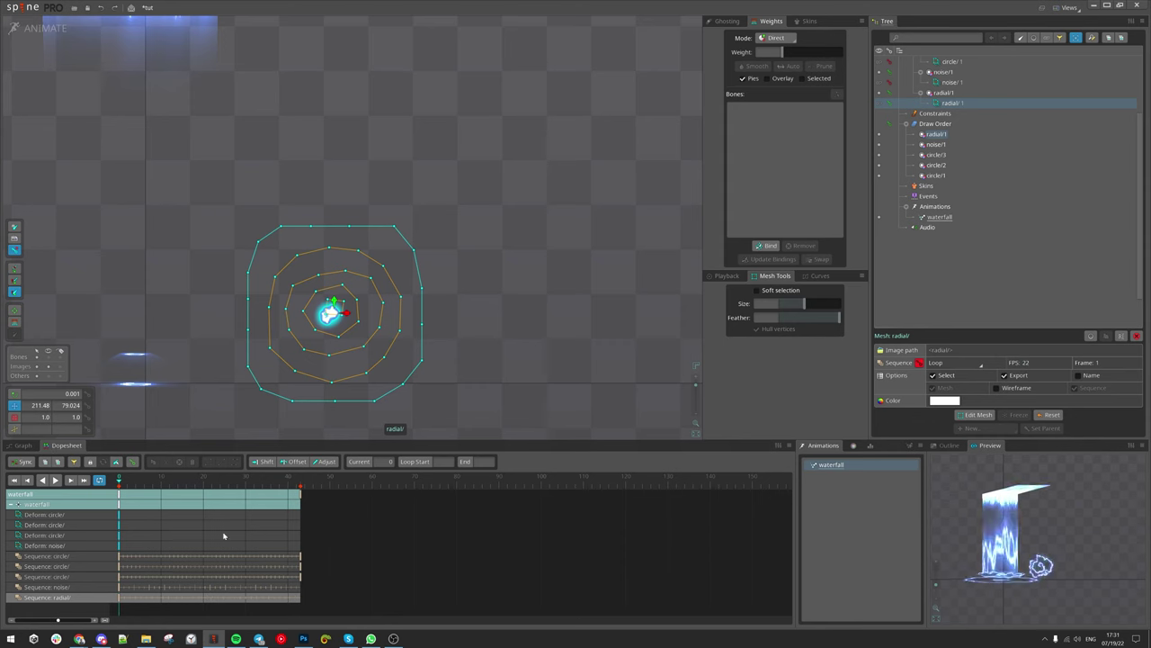
pyautogui.click(300, 487)
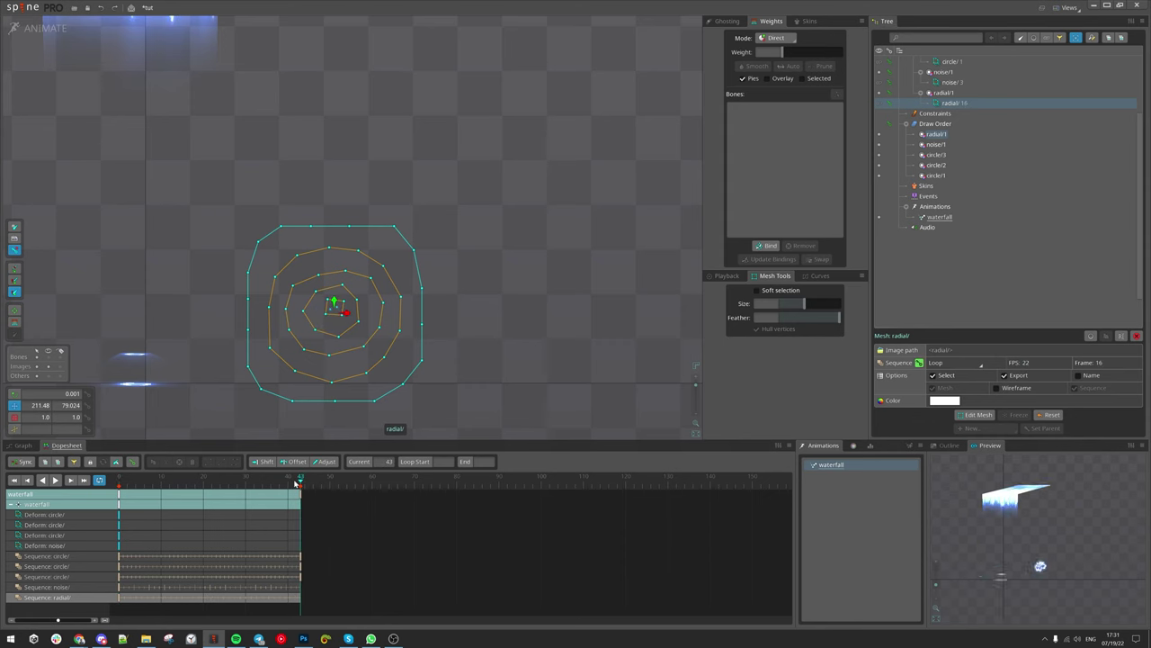
pyautogui.press('space')
pyautogui.scroll(4, 339, 315)
pyautogui.scroll(-5, 366, 360)
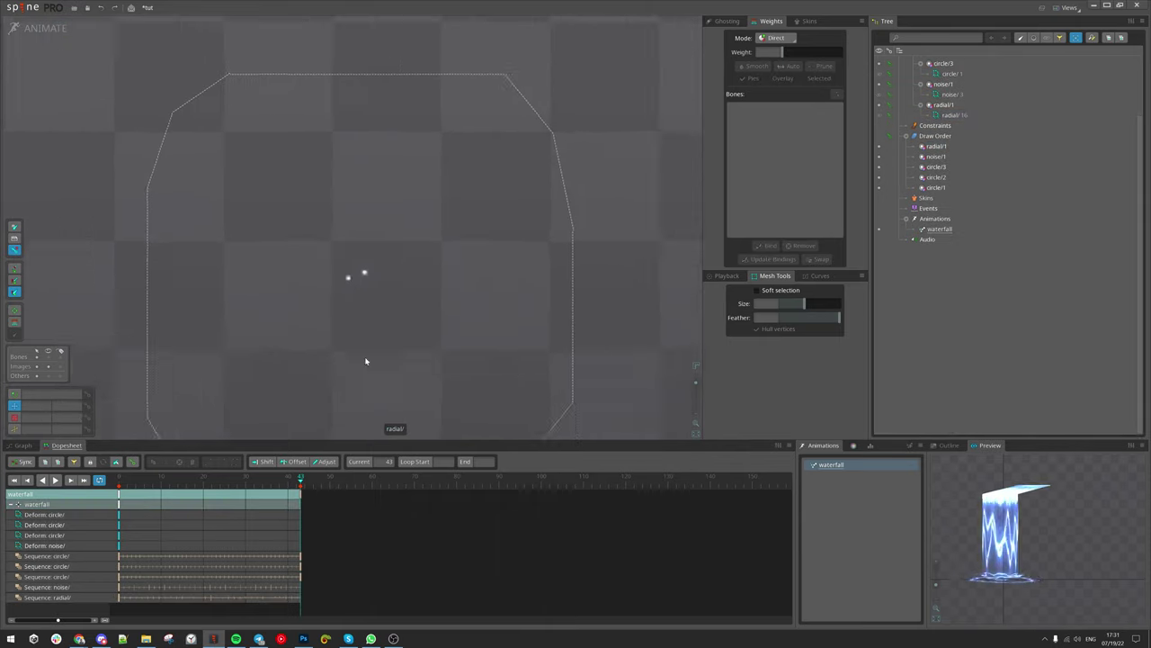
pyautogui.scroll(-1, 485, 287)
pyautogui.moveTo(485, 287); pyautogui.dragTo(448, 348)
# Step: Play and scrub the waterfall animation between frames 0 and 43 to check how the radial/ sequence loops
pyautogui.moveTo(158, 481); pyautogui.dragTo(118, 482)
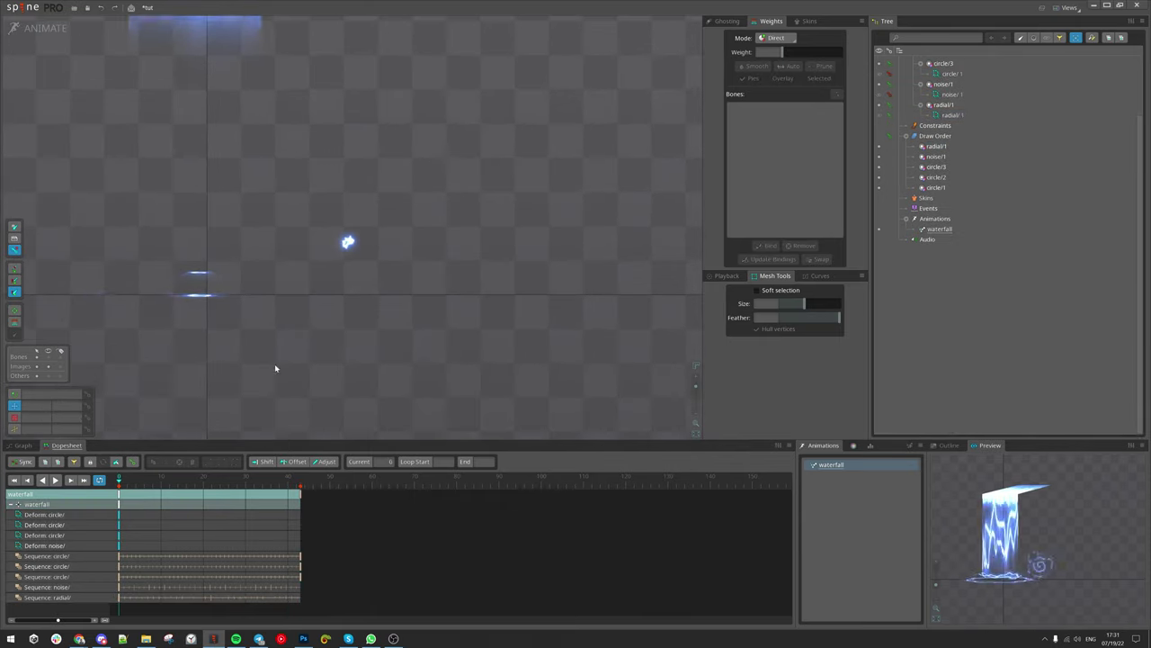
pyautogui.moveTo(395, 341); pyautogui.dragTo(429, 350)
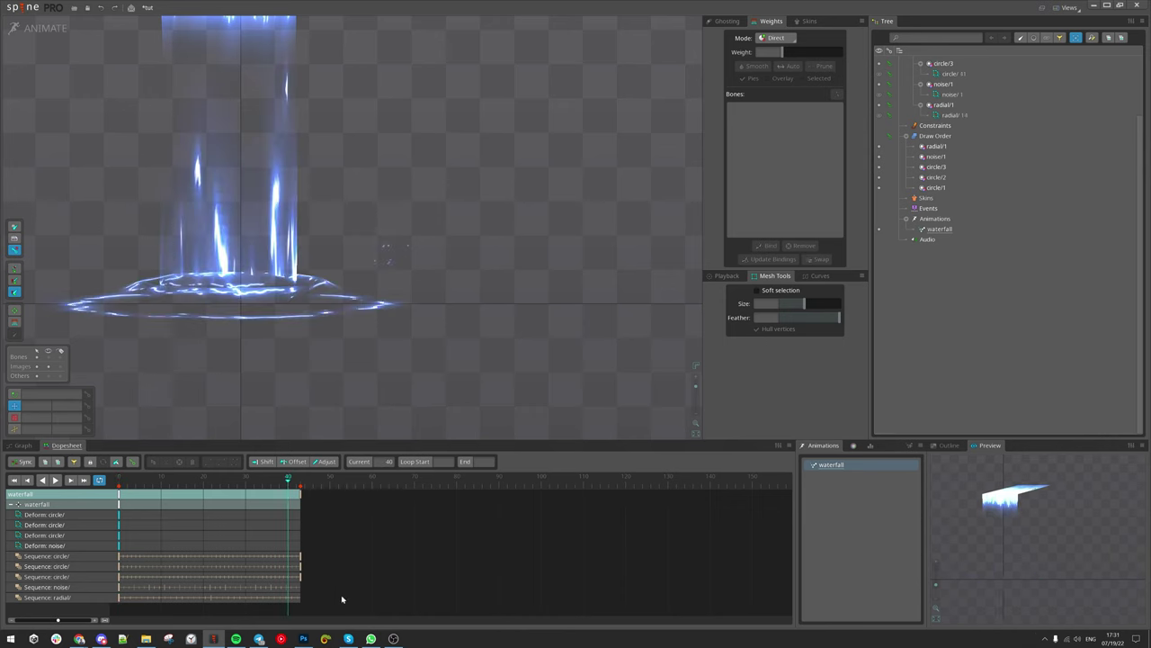
pyautogui.moveTo(300, 595); pyautogui.dragTo(219, 591)
pyautogui.click(214, 597)
pyautogui.press('d')
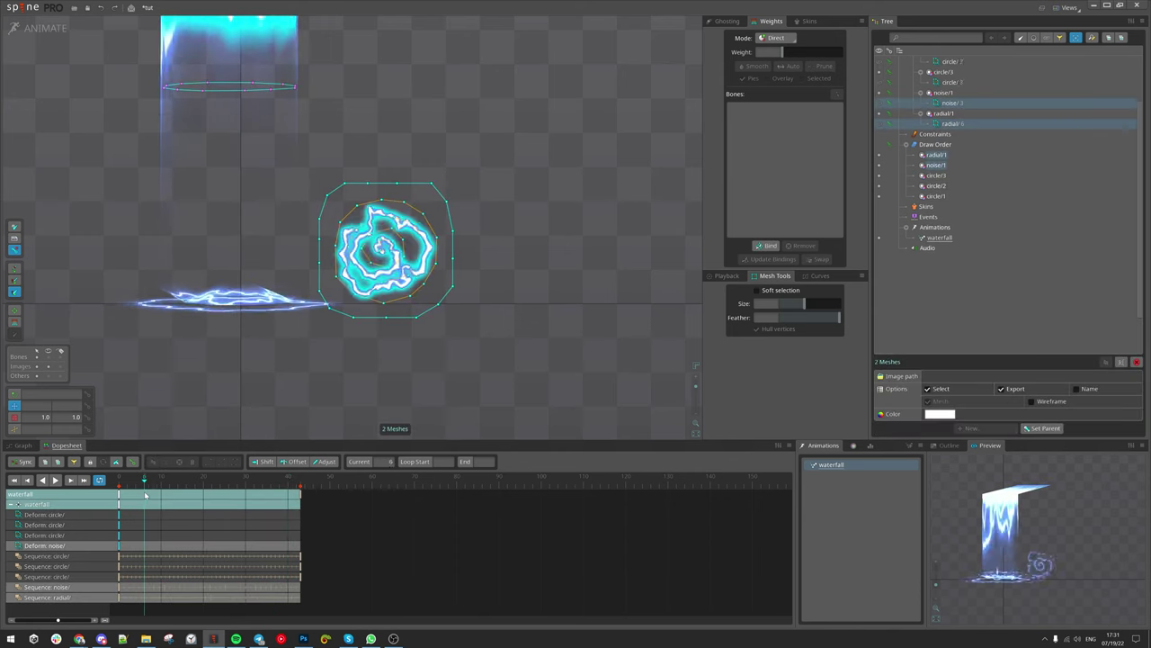
pyautogui.moveTo(123, 499); pyautogui.dragTo(118, 497)
pyautogui.scroll(-2, 480, 326)
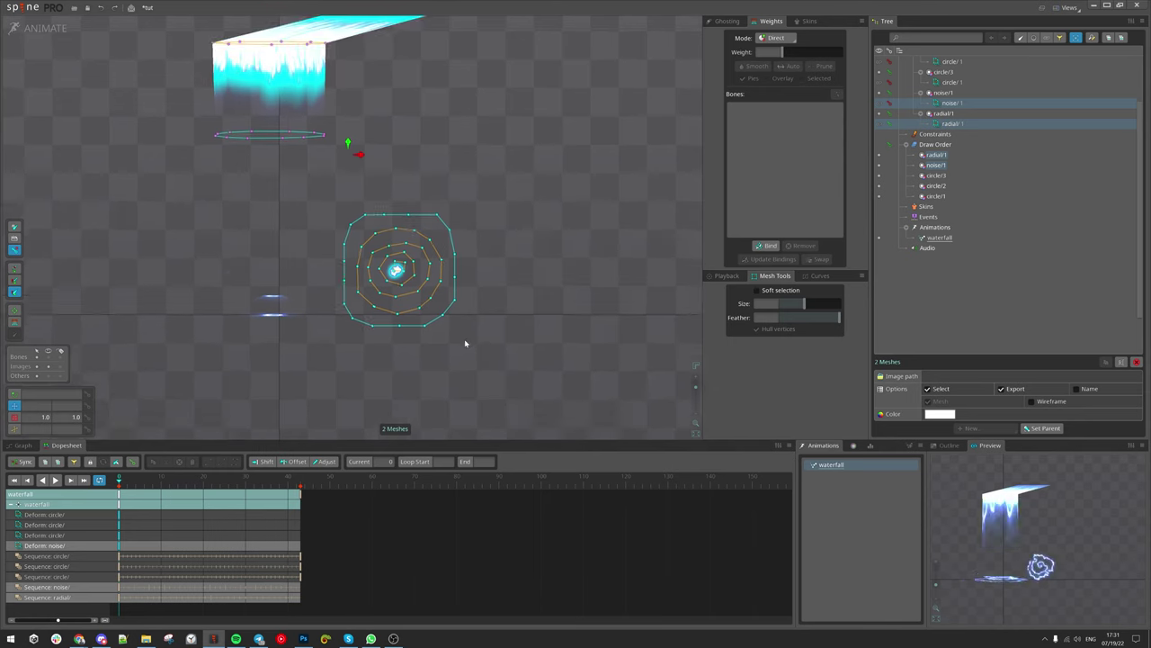
pyautogui.press('space')
pyautogui.click(410, 279)
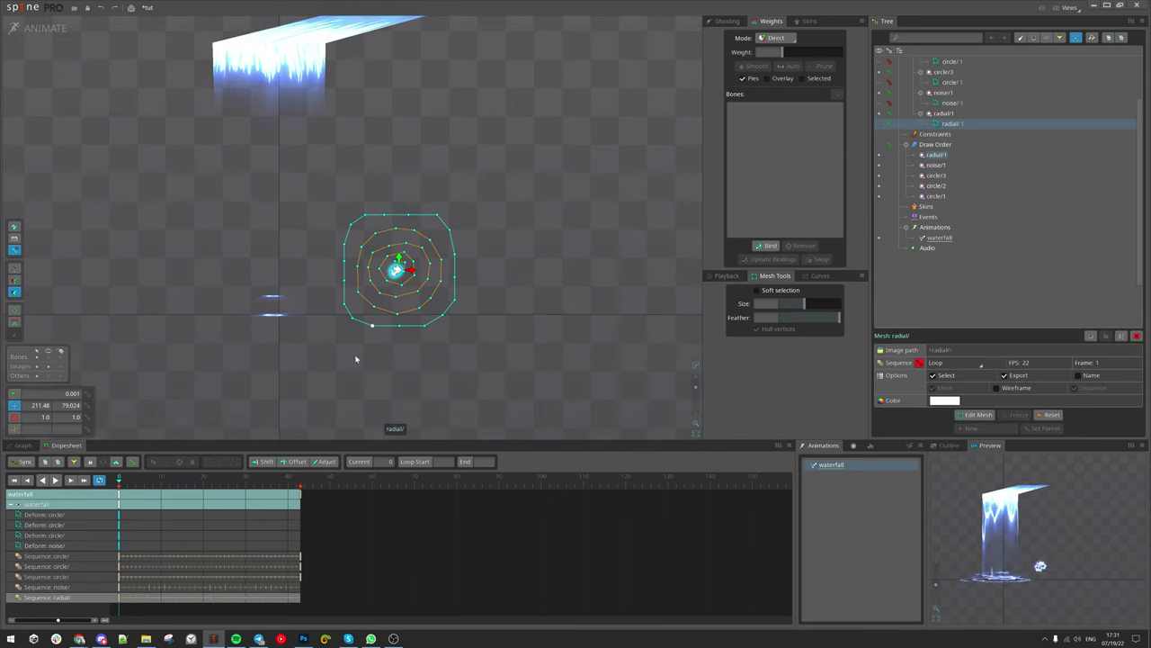
pyautogui.click(302, 486)
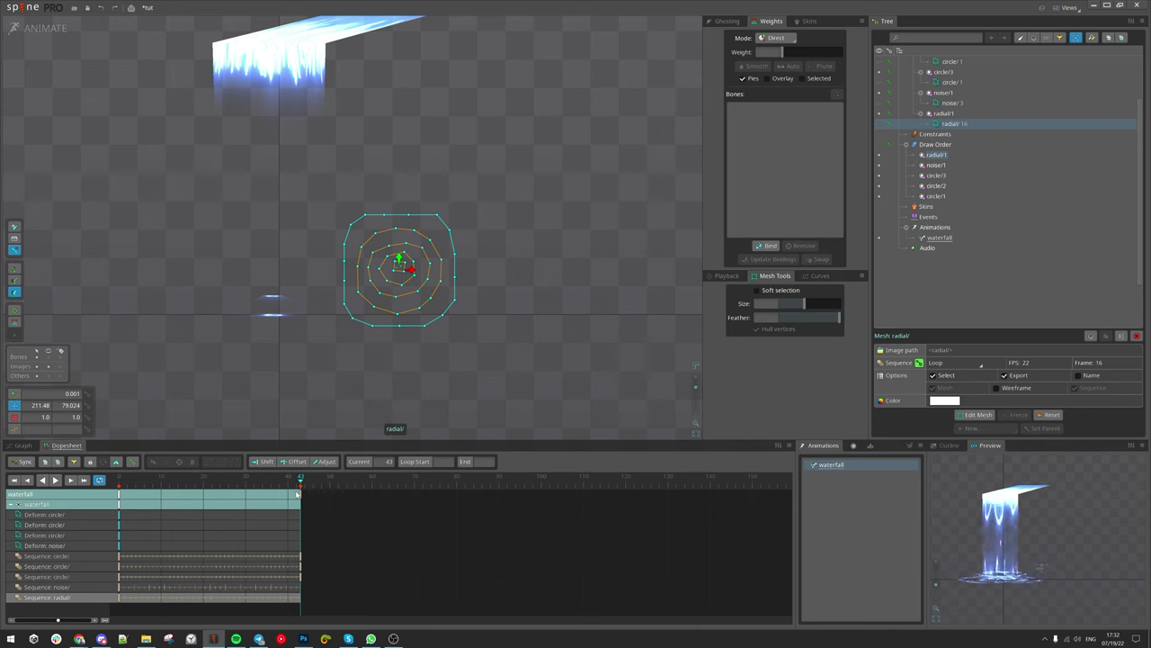
pyautogui.moveTo(299, 486); pyautogui.dragTo(88, 506)
# Step: Flatten the radial/ mesh at frame 0 by scaling it vertically to about 0.17
pyautogui.moveTo(589, 289); pyautogui.dragTo(555, 336)
pyautogui.scroll(3, 362, 316)
pyautogui.moveTo(346, 296); pyautogui.dragTo(382, 328)
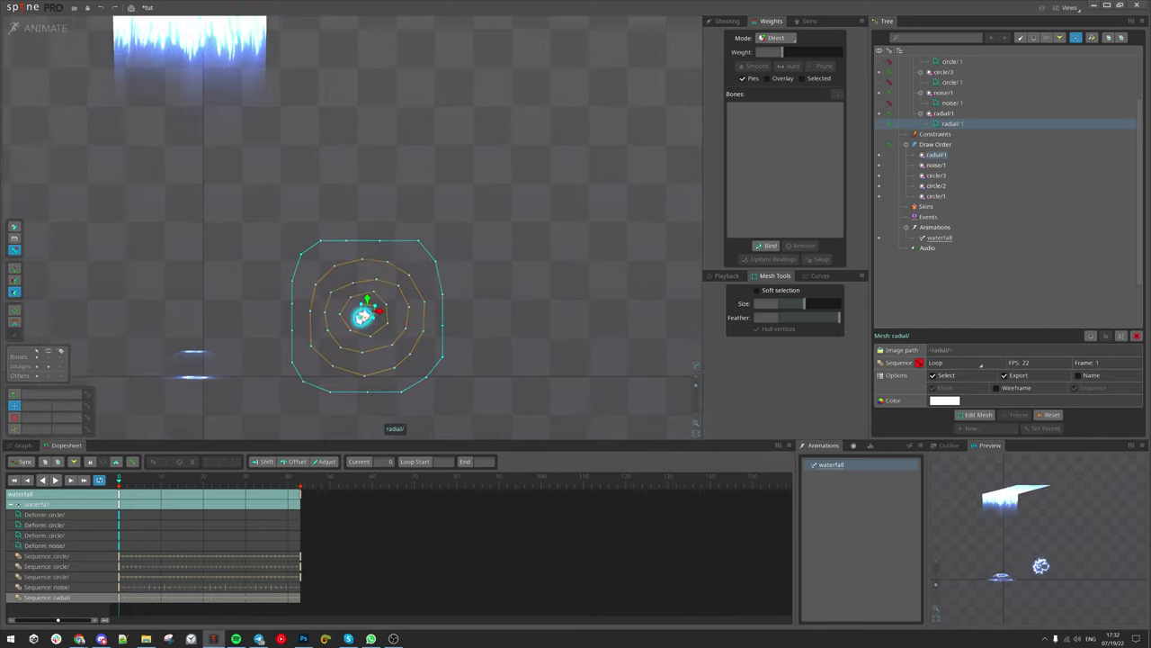
pyautogui.scroll(-4, 441, 359)
pyautogui.moveTo(455, 374); pyautogui.dragTo(433, 385)
pyautogui.scroll(-1, 434, 388)
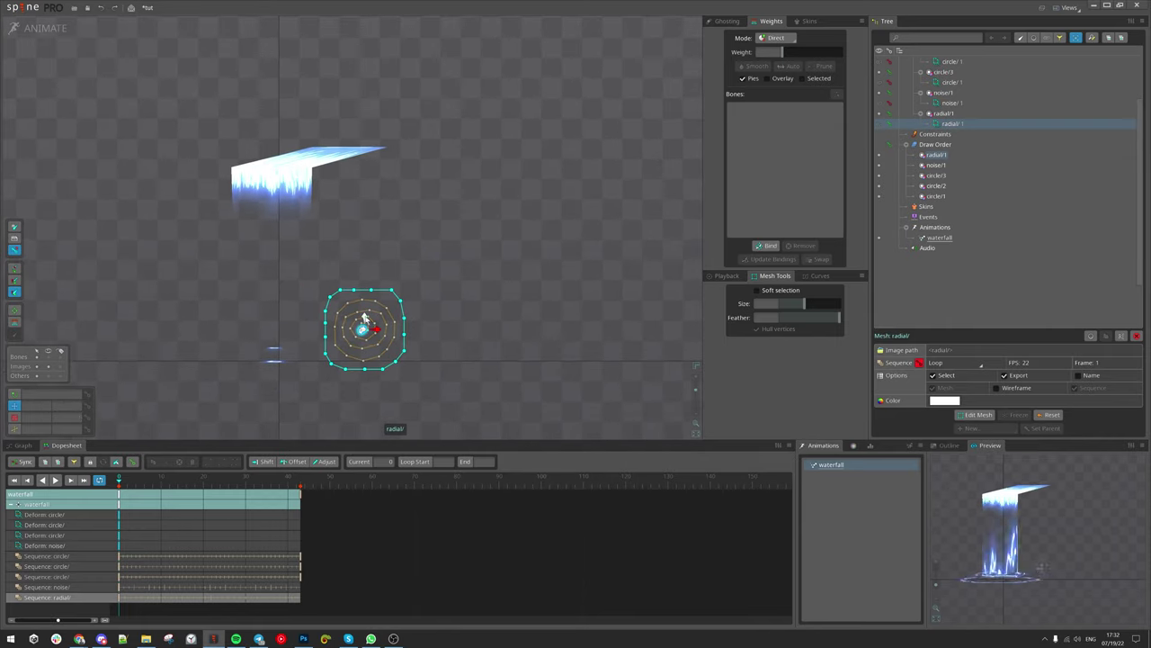
pyautogui.click(364, 321)
pyautogui.scroll(3, 366, 326)
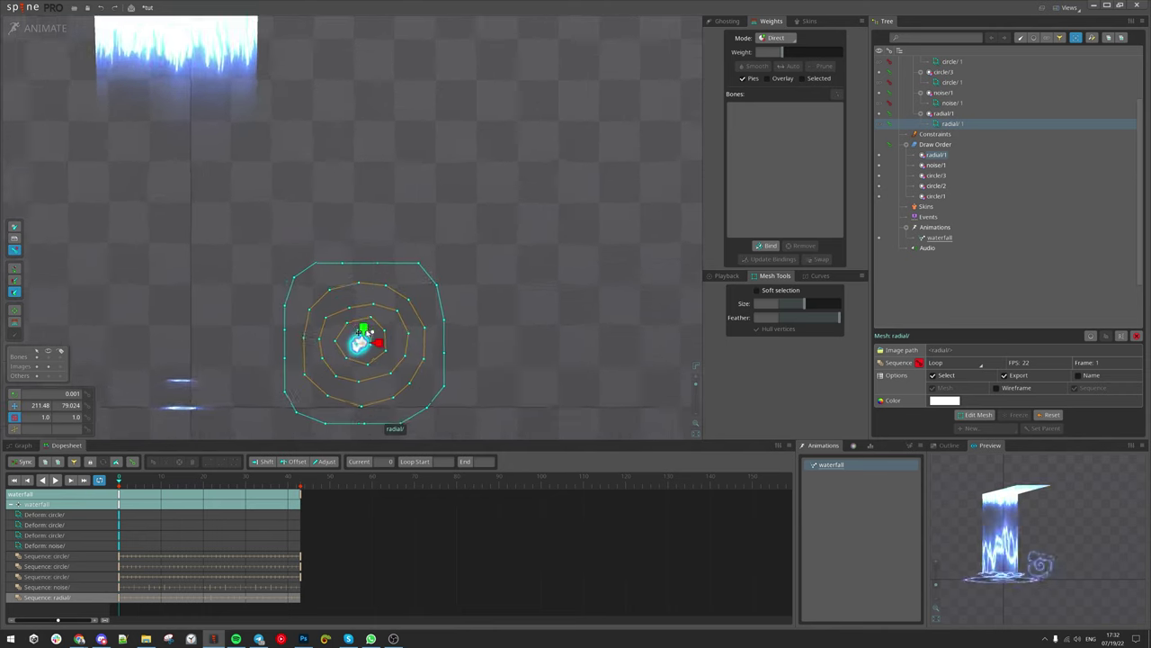
pyautogui.moveTo(364, 331); pyautogui.dragTo(360, 423)
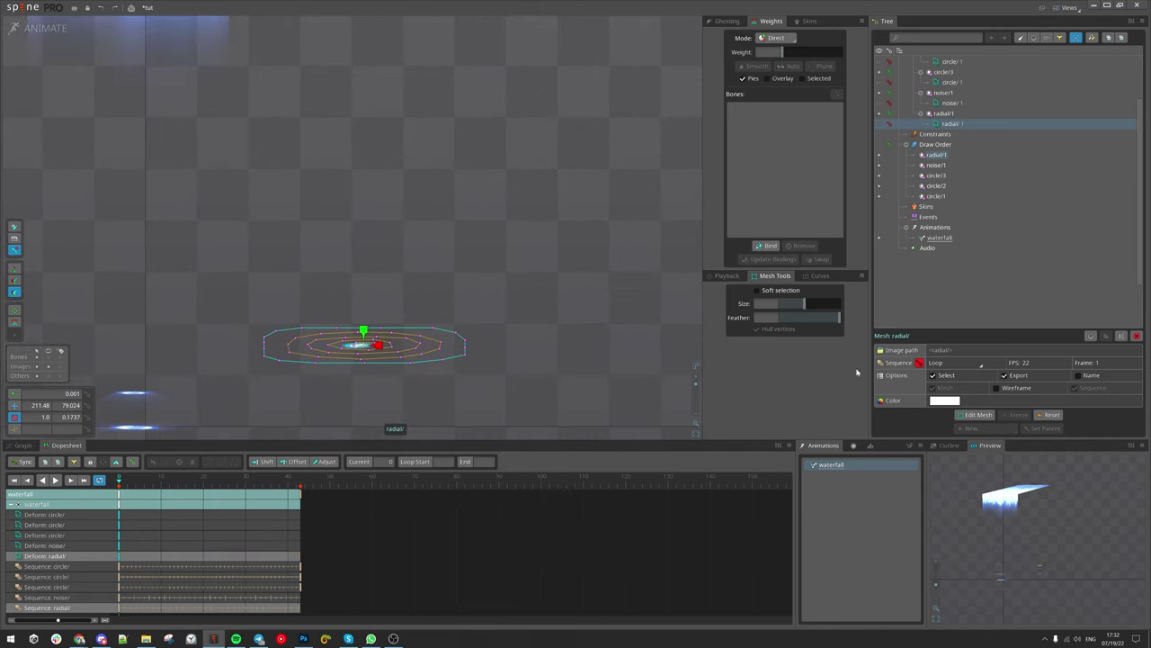
# Step: Enable soft selection and widen the radial/ mesh's lower edge vertices horizontally for a perspective look
pyautogui.click(775, 290)
pyautogui.scroll(1, 419, 338)
pyautogui.click(353, 361)
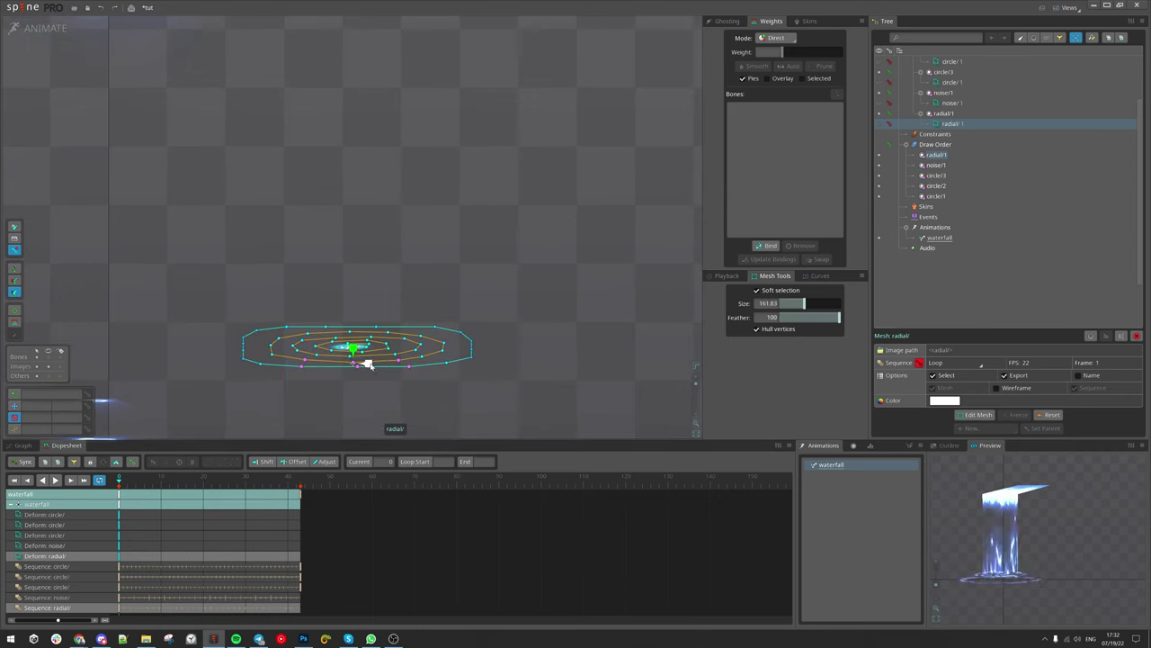
pyautogui.moveTo(370, 363); pyautogui.dragTo(442, 365)
pyautogui.hotkey('ctrl', 'z')
pyautogui.moveTo(183, 406); pyautogui.dragTo(516, 355)
pyautogui.moveTo(374, 362); pyautogui.dragTo(435, 364)
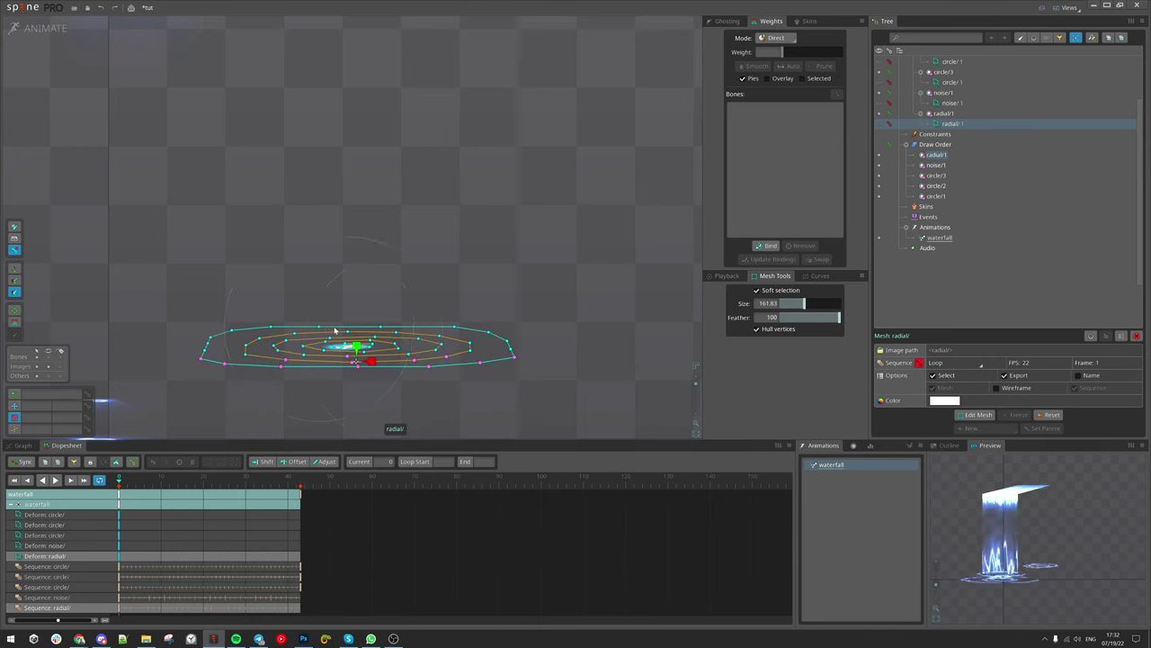
# Step: Try to narrow the radial/ mesh's upper edge vertices horizontally and reselect its lower edge vertices
pyautogui.click(320, 327)
pyautogui.moveTo(178, 306); pyautogui.dragTo(587, 335)
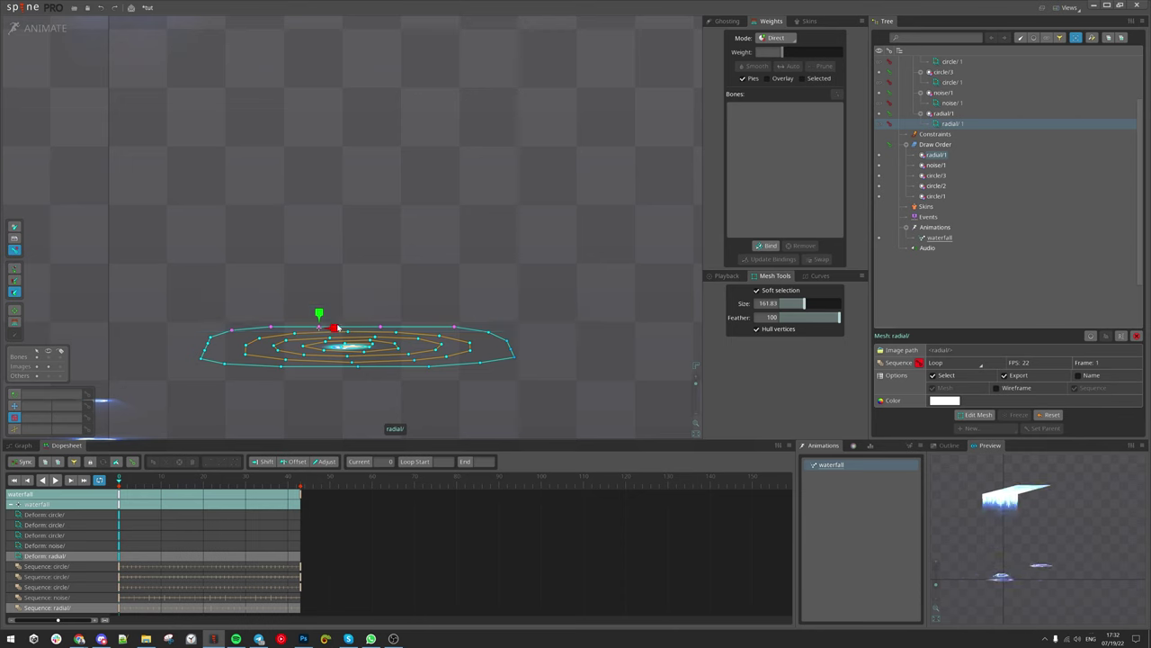
pyautogui.moveTo(336, 328); pyautogui.dragTo(286, 332)
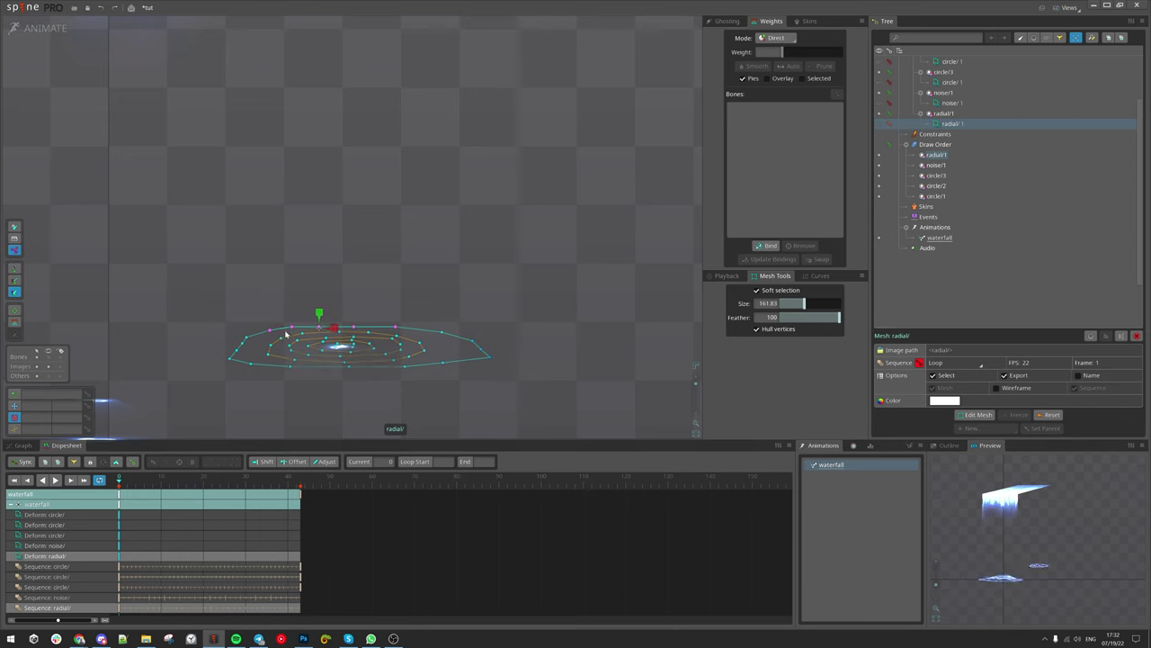
pyautogui.click(349, 367)
pyautogui.moveTo(216, 388); pyautogui.dragTo(538, 354)
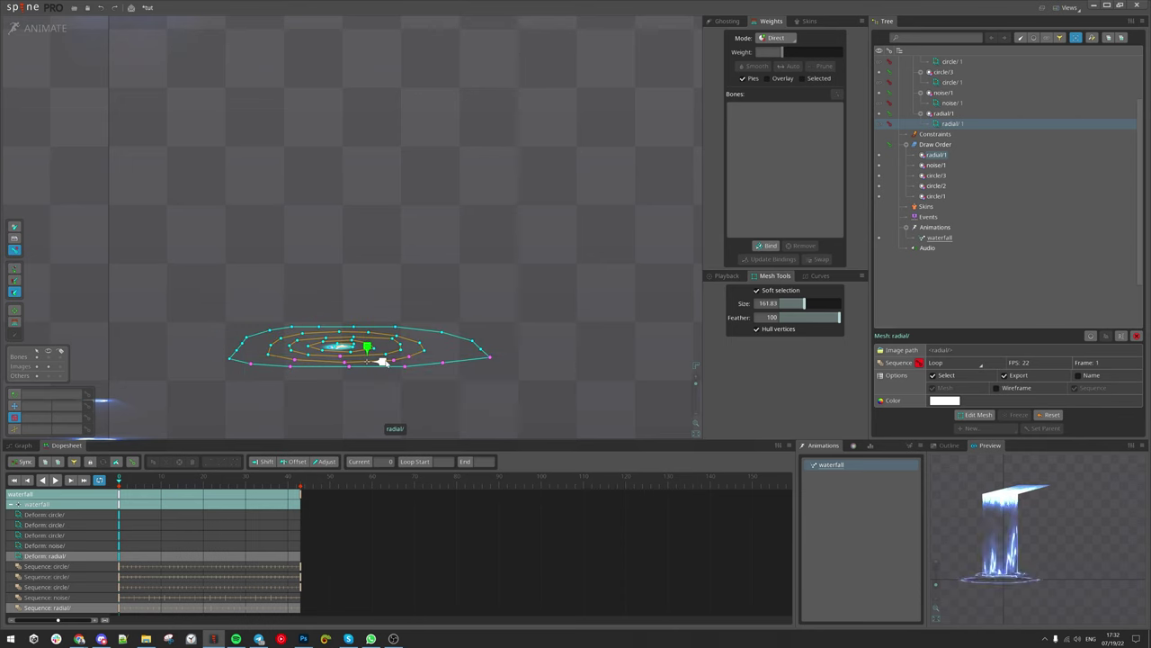
# Step: Undo the latest soft-selection changes to the radial/ mesh's edge vertices
pyautogui.hotkey('ctrl', 'z')
pyautogui.hotkey('ctrl', 'z')
pyautogui.hotkey('ctrl', 'z')
pyautogui.hotkey('ctrl', 'z')
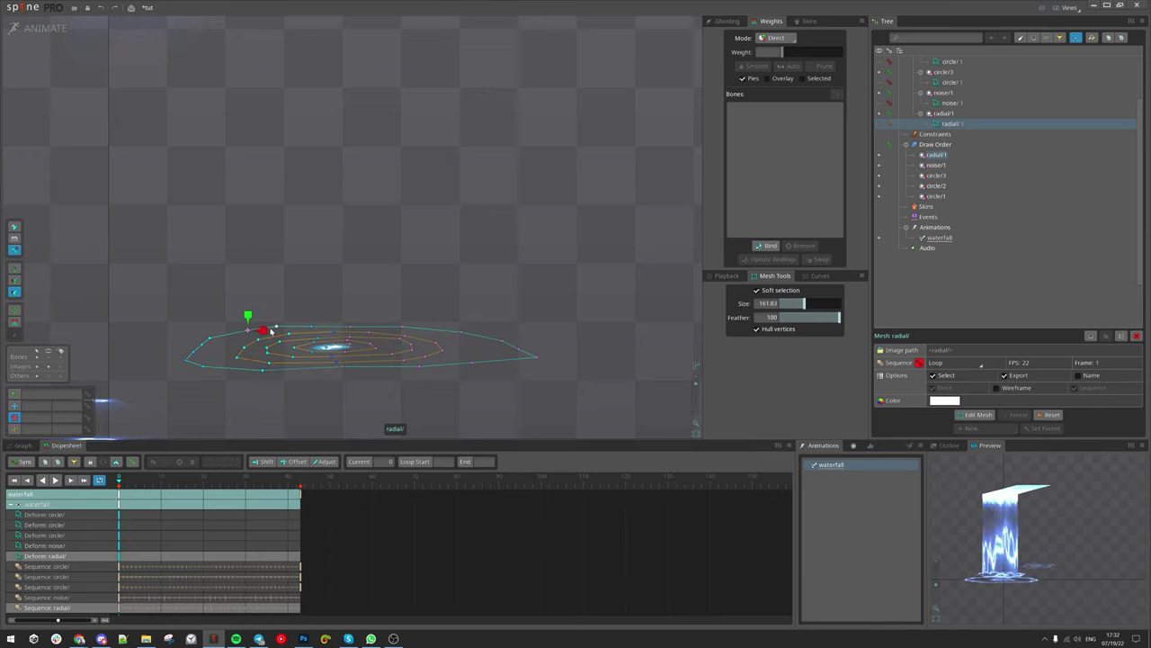
pyautogui.hotkey('ctrl', 'z')
pyautogui.hotkey('ctrl', 'z')
pyautogui.hotkey('ctrl', 'z')
pyautogui.scroll(-3, 412, 309)
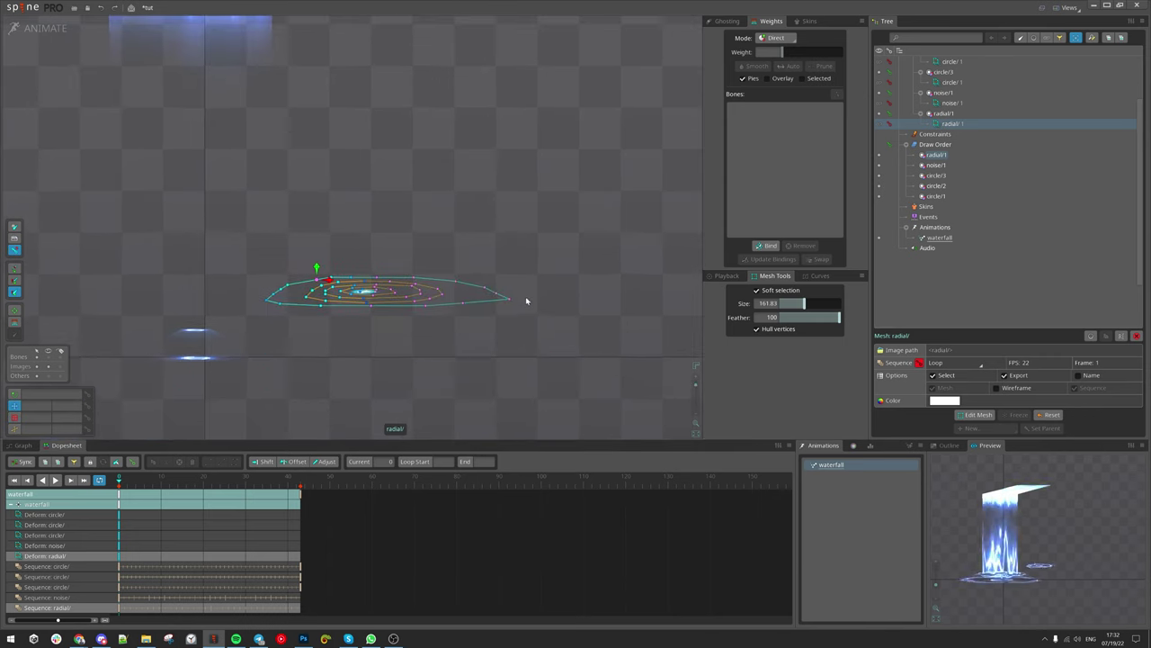
pyautogui.hotkey('ctrl', 'z')
pyautogui.hotkey('ctrl', 'z')
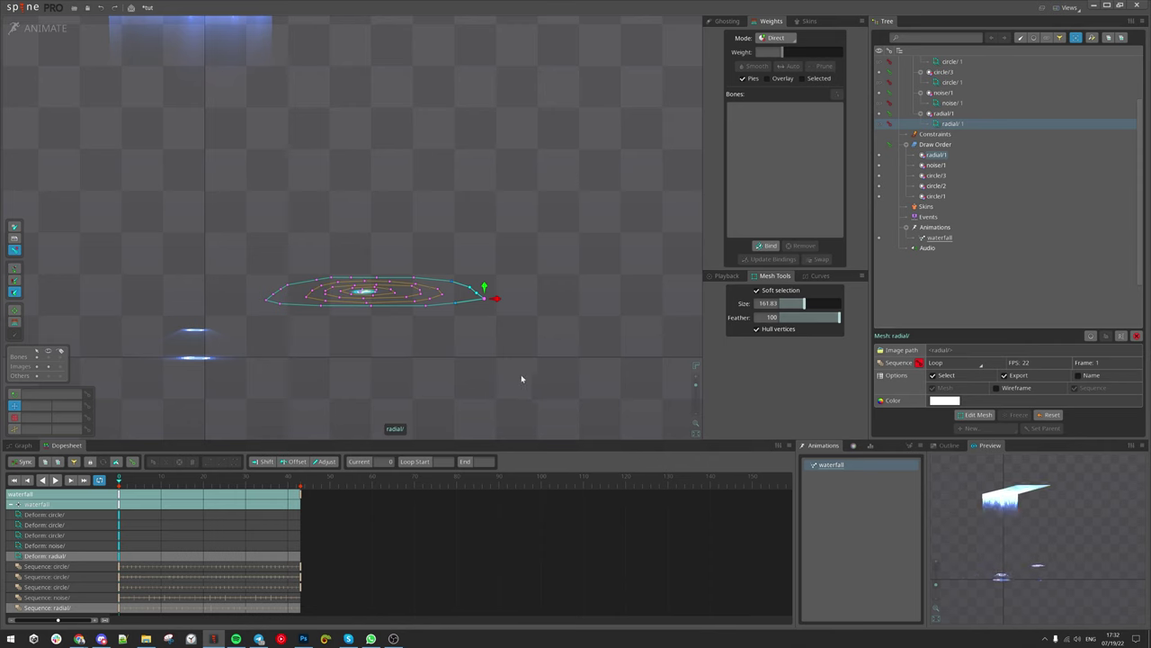
# Step: Turn off soft selection and shift the radial/ mesh's vertex rings vertically so its centre stretches upward
pyautogui.moveTo(522, 377); pyautogui.dragTo(519, 382)
pyautogui.scroll(2, 415, 317)
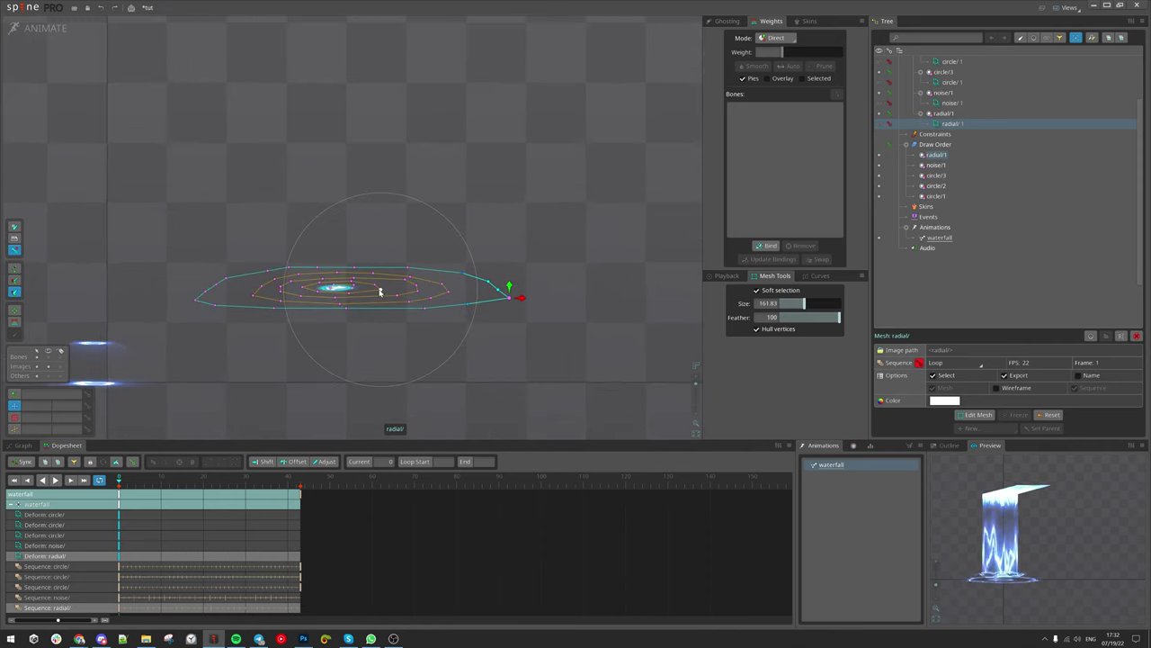
pyautogui.click(343, 287)
pyautogui.click(757, 290)
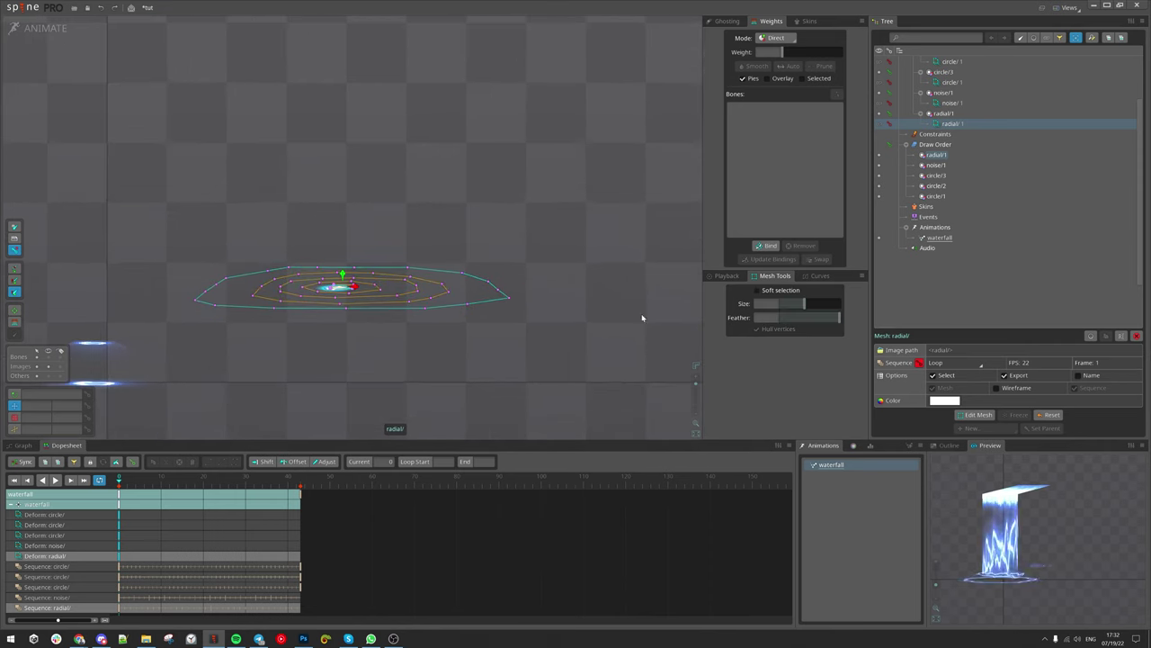
pyautogui.scroll(-5, 501, 391)
pyautogui.moveTo(404, 378); pyautogui.dragTo(460, 376)
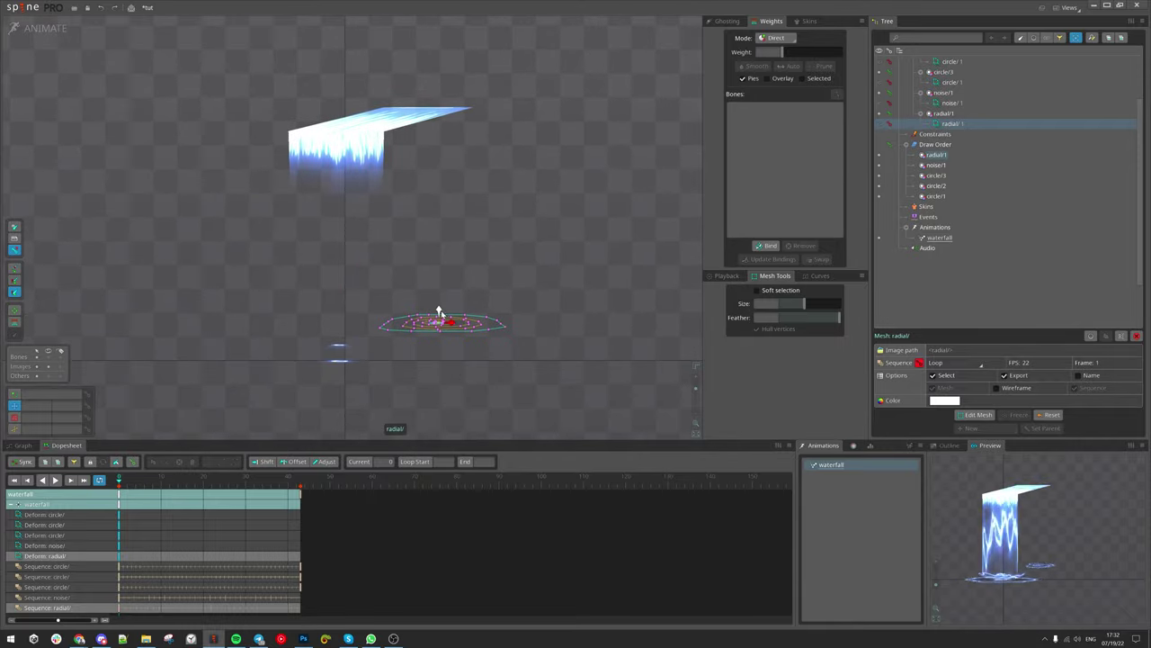
pyautogui.scroll(3, 440, 312)
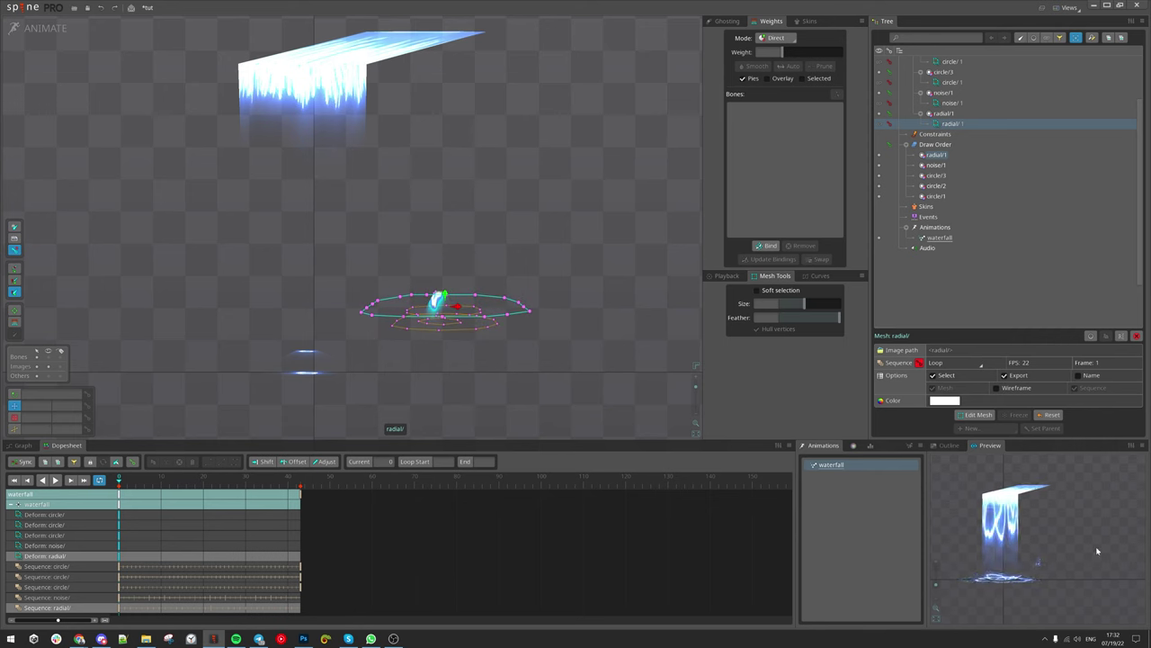
# Step: Examine the deformed radial/ mesh up close in the preview and play the waterfall animation
pyautogui.scroll(3, 1036, 567)
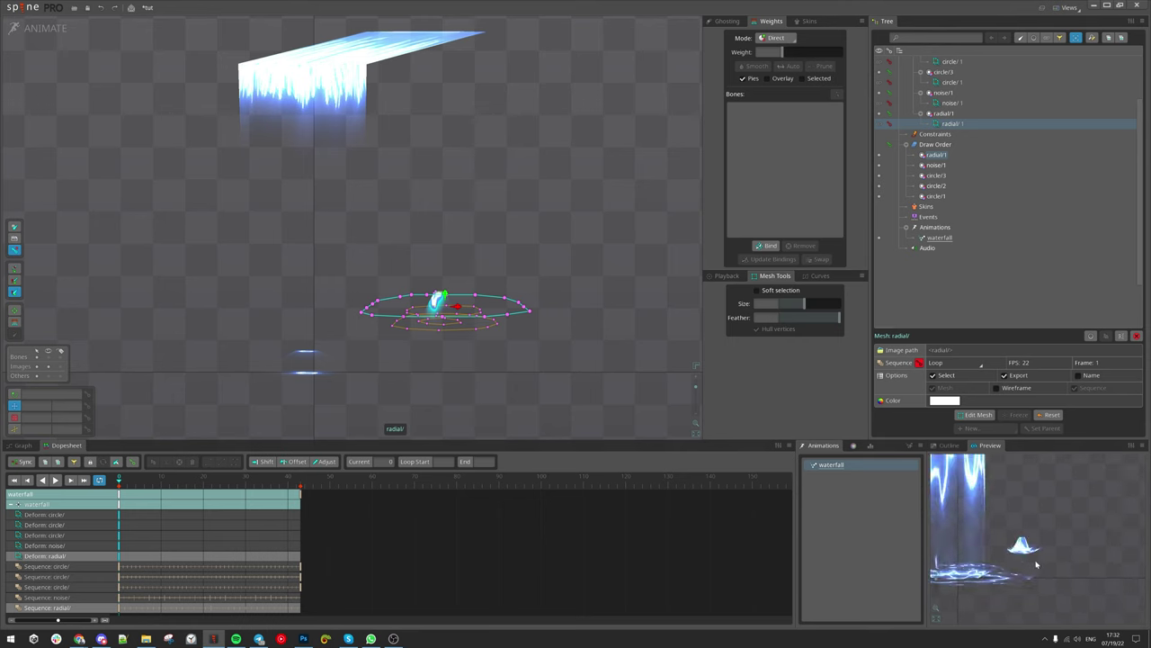
pyautogui.scroll(-3, 1036, 564)
pyautogui.press('d')
pyautogui.moveTo(592, 421); pyautogui.dragTo(566, 426)
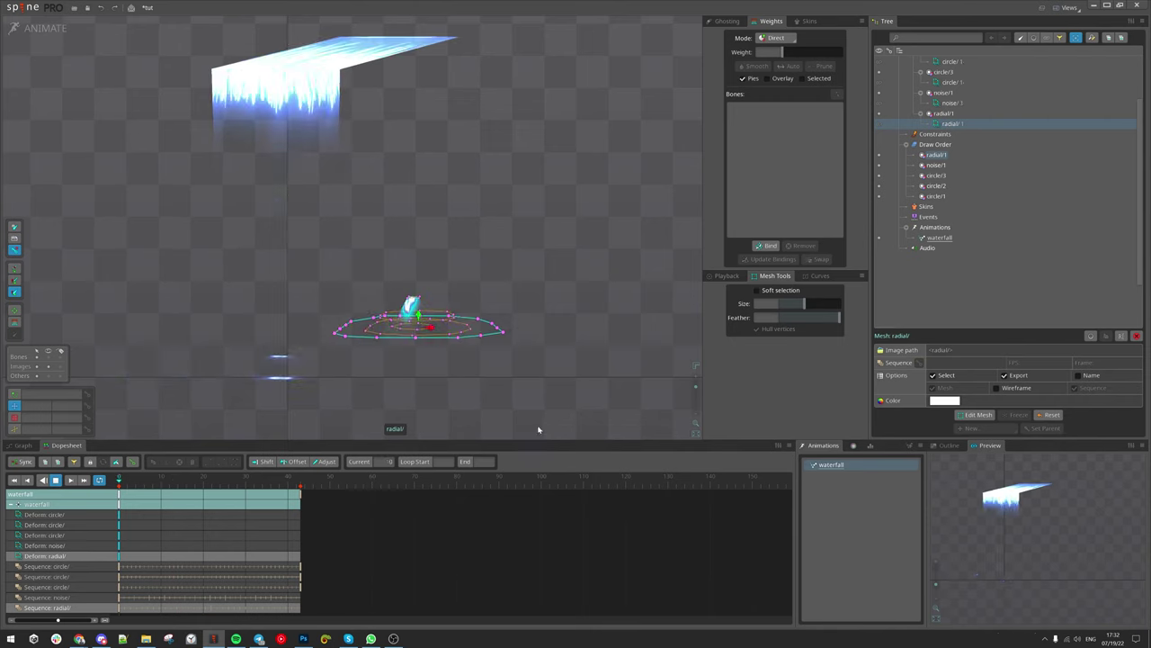
pyautogui.scroll(-2, 483, 370)
pyautogui.moveTo(480, 373); pyautogui.dragTo(431, 383)
pyautogui.press('d')
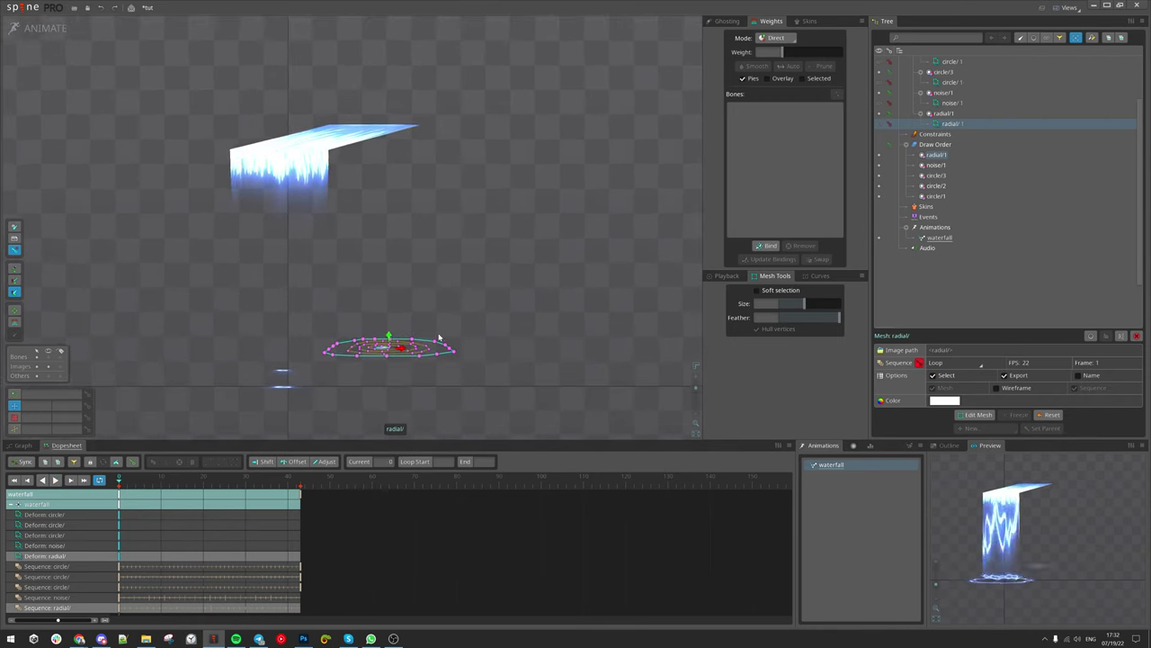
# Step: Offset the radial/ mesh's rings into a stepped dome and raise its innermost vertices to the waterfall's upper edge
pyautogui.scroll(2, 414, 339)
pyautogui.moveTo(386, 338)
pyautogui.mouseDown()
pyautogui.moveTo(400, 260)
pyautogui.moveTo(397, 369)
pyautogui.moveTo(383, 361)
pyautogui.mouseUp()
pyautogui.doubleClick(386, 354)
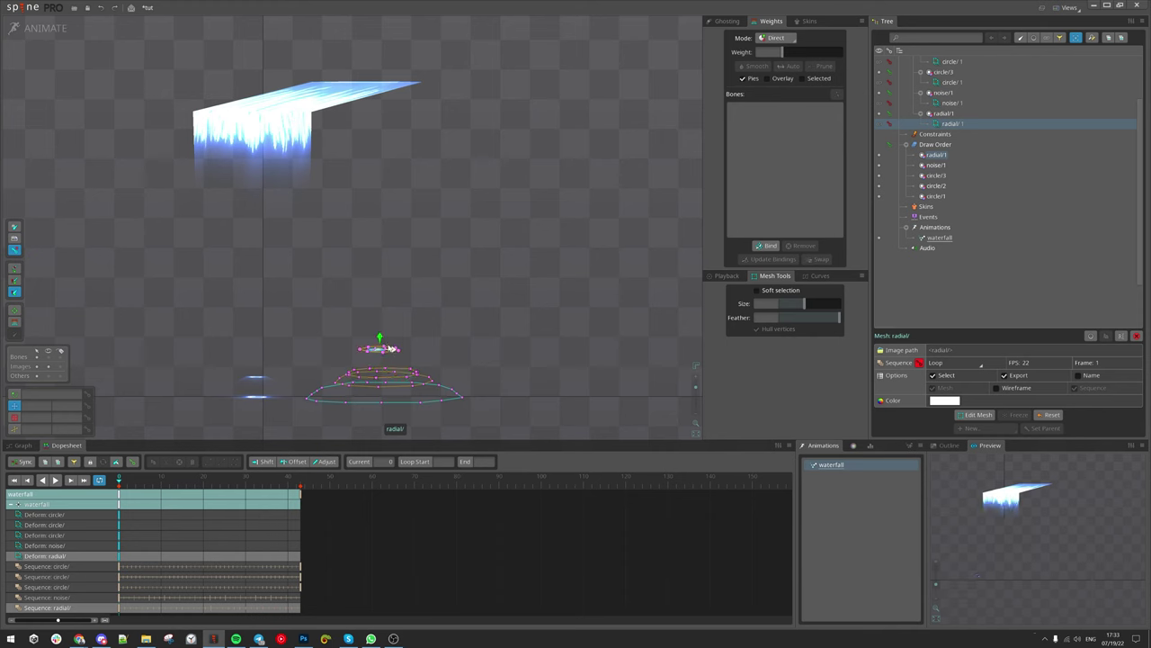
pyautogui.moveTo(380, 344)
pyautogui.mouseDown()
pyautogui.moveTo(393, 108)
pyautogui.moveTo(996, 115)
pyautogui.mouseUp()
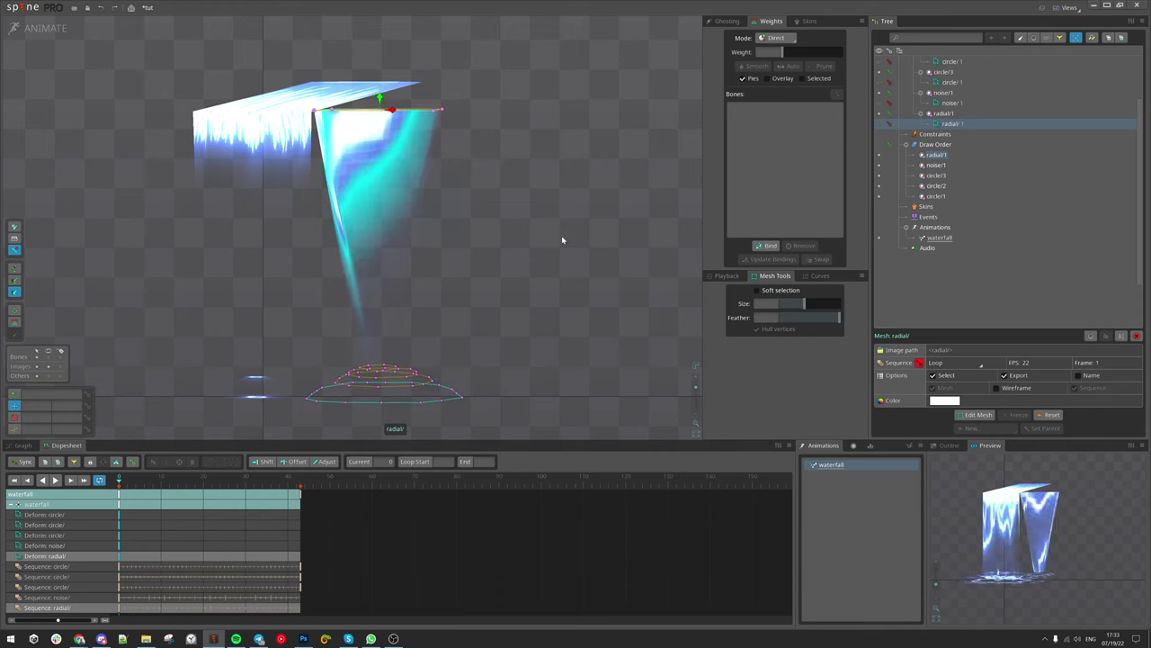
pyautogui.moveTo(552, 224); pyautogui.dragTo(537, 195)
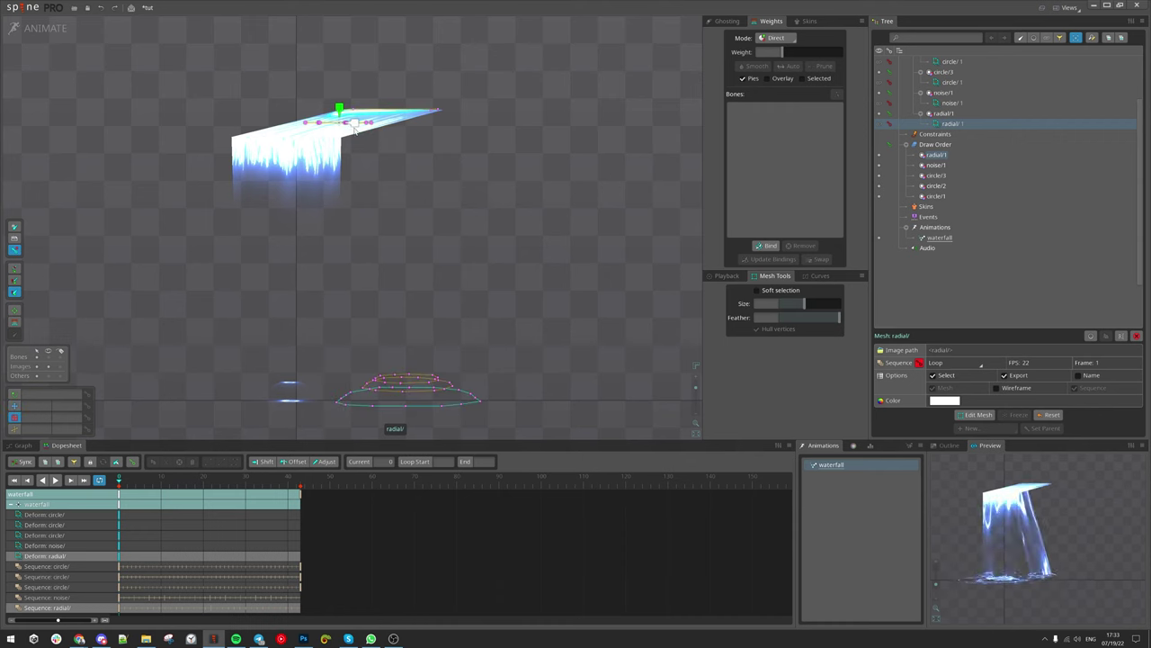
# Step: Distribute the radial/ mesh's remaining rings from the waterfall's front lip down to its base, centring the outermost ring on the base
pyautogui.doubleClick(386, 382)
pyautogui.moveTo(575, 364); pyautogui.dragTo(483, 138)
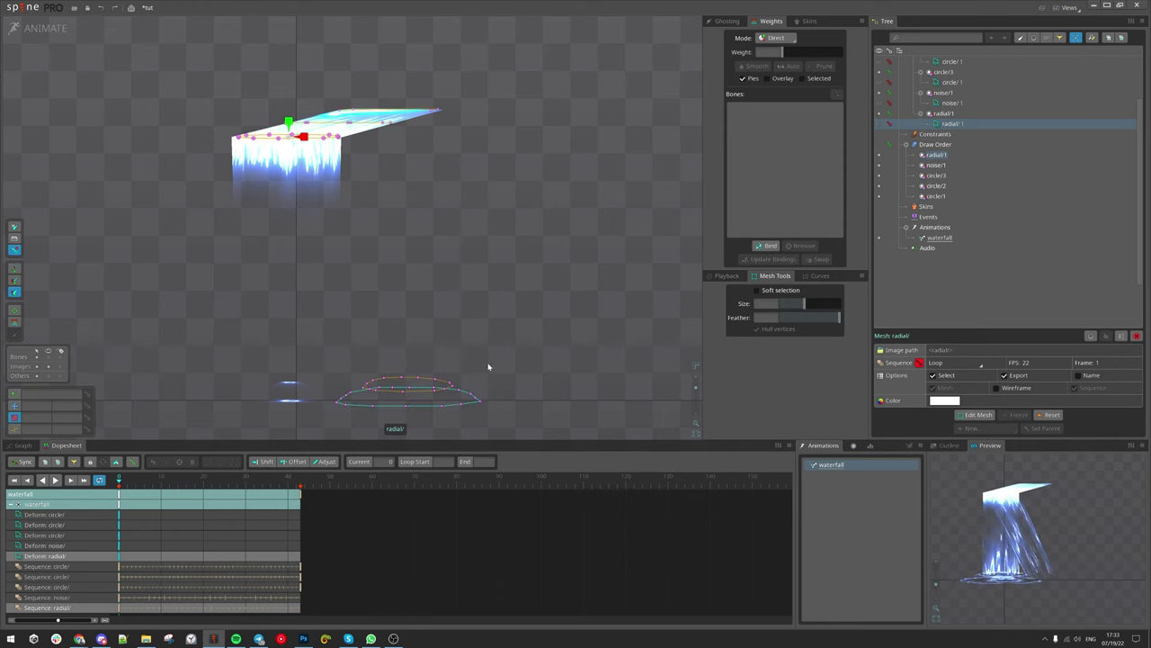
pyautogui.doubleClick(393, 391)
pyautogui.press('v')
pyautogui.moveTo(565, 376); pyautogui.dragTo(427, 277)
pyautogui.scroll(-1, 437, 314)
pyautogui.doubleClick(386, 346)
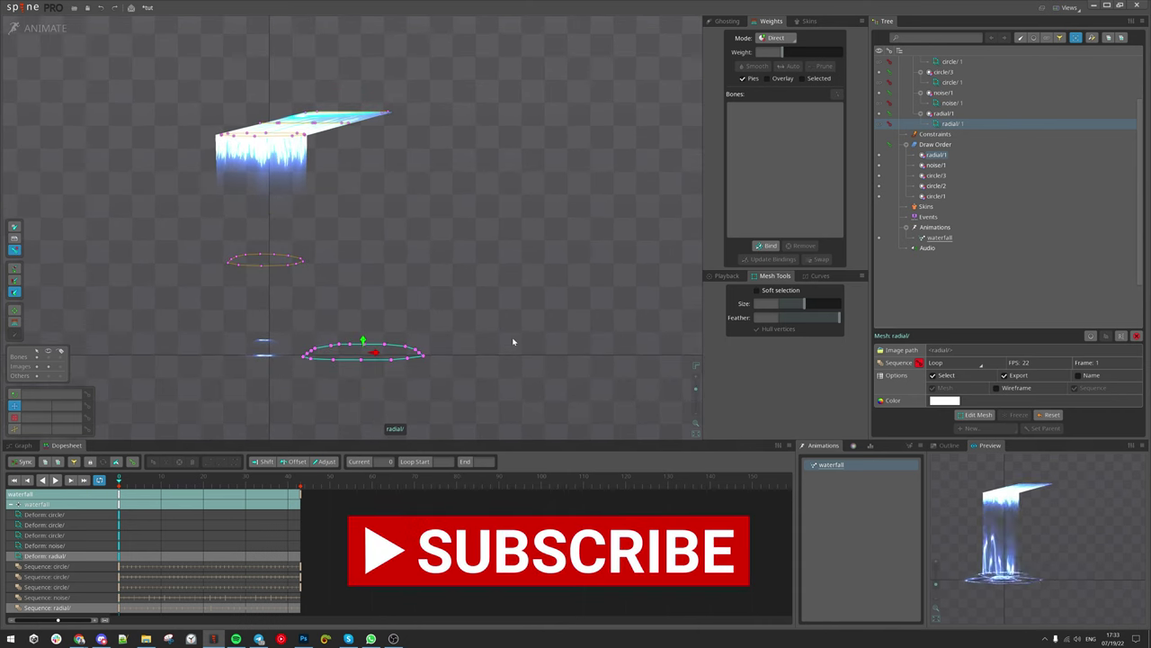
pyautogui.moveTo(512, 341); pyautogui.dragTo(425, 334)
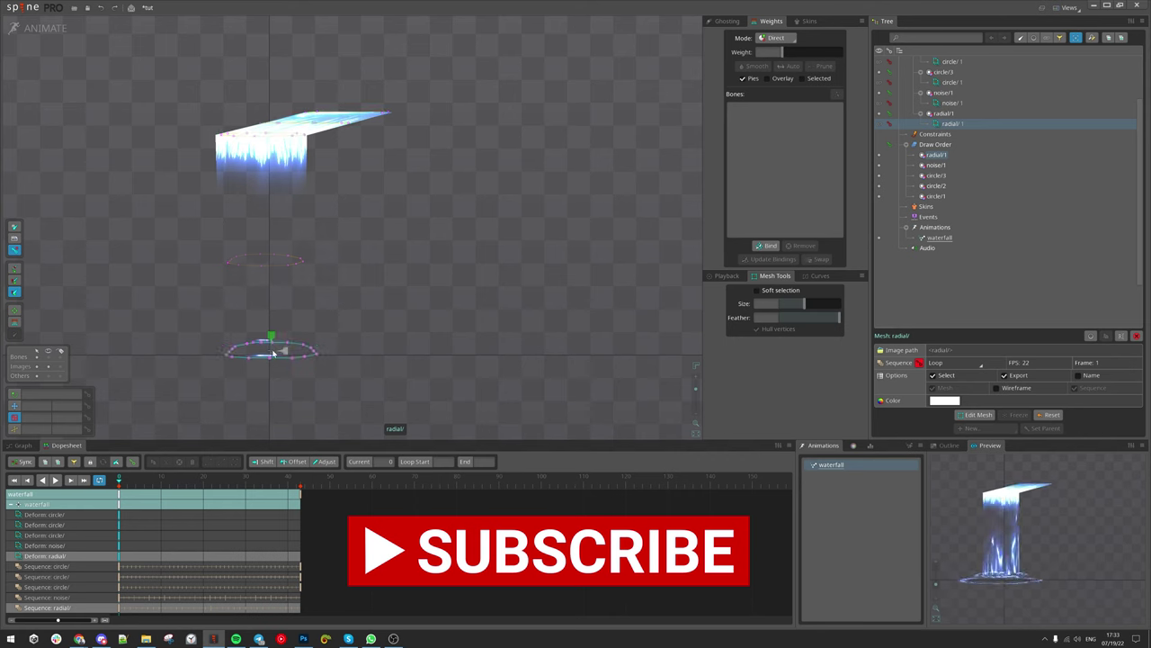
# Step: Move the whole radial/ mesh beside the waterfall, then flatten and slightly widen the ring midway down the stream
pyautogui.moveTo(392, 339); pyautogui.dragTo(519, 244)
pyautogui.scroll(1, 475, 272)
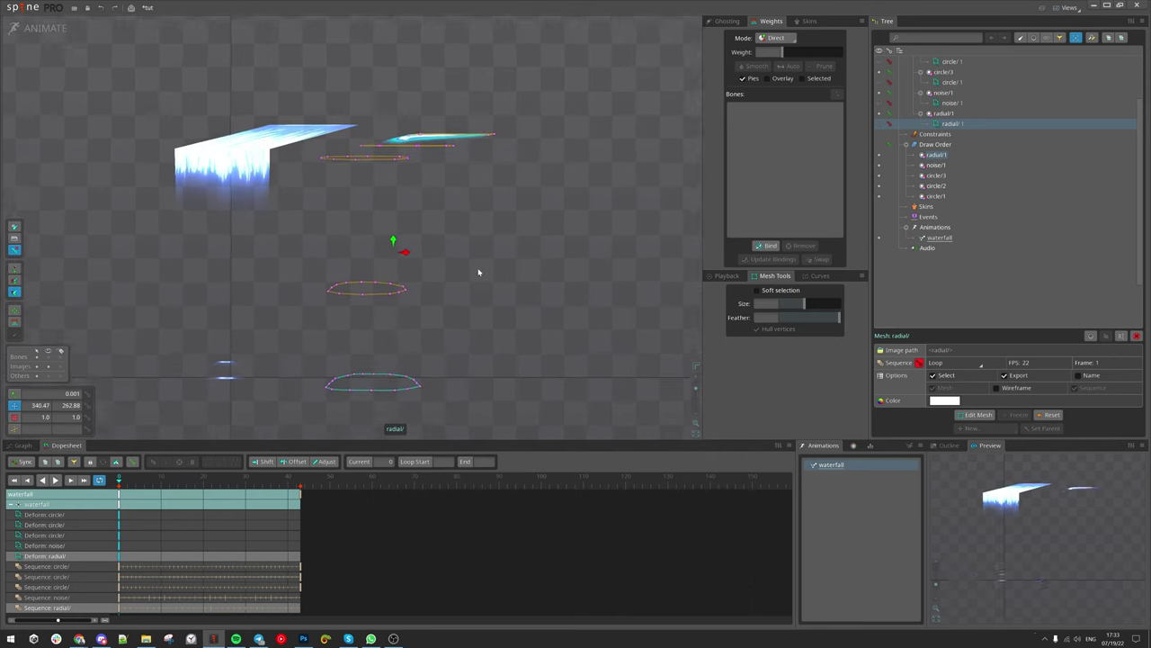
pyautogui.doubleClick(393, 293)
pyautogui.press('x')
pyautogui.moveTo(361, 276); pyautogui.dragTo(390, 295)
pyautogui.press('v')
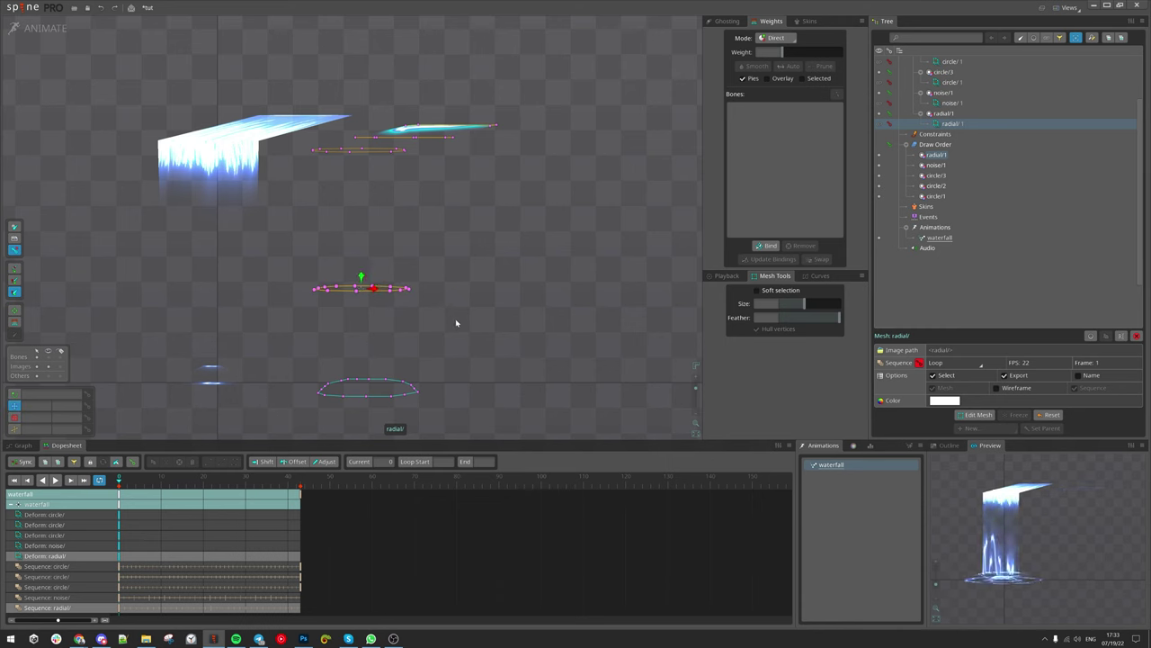
pyautogui.moveTo(455, 320); pyautogui.dragTo(454, 299)
# Step: Narrow the radial/ mesh's second ring from the top by scaling it horizontally
pyautogui.scroll(2, 405, 169)
pyautogui.moveTo(442, 149); pyautogui.dragTo(449, 174)
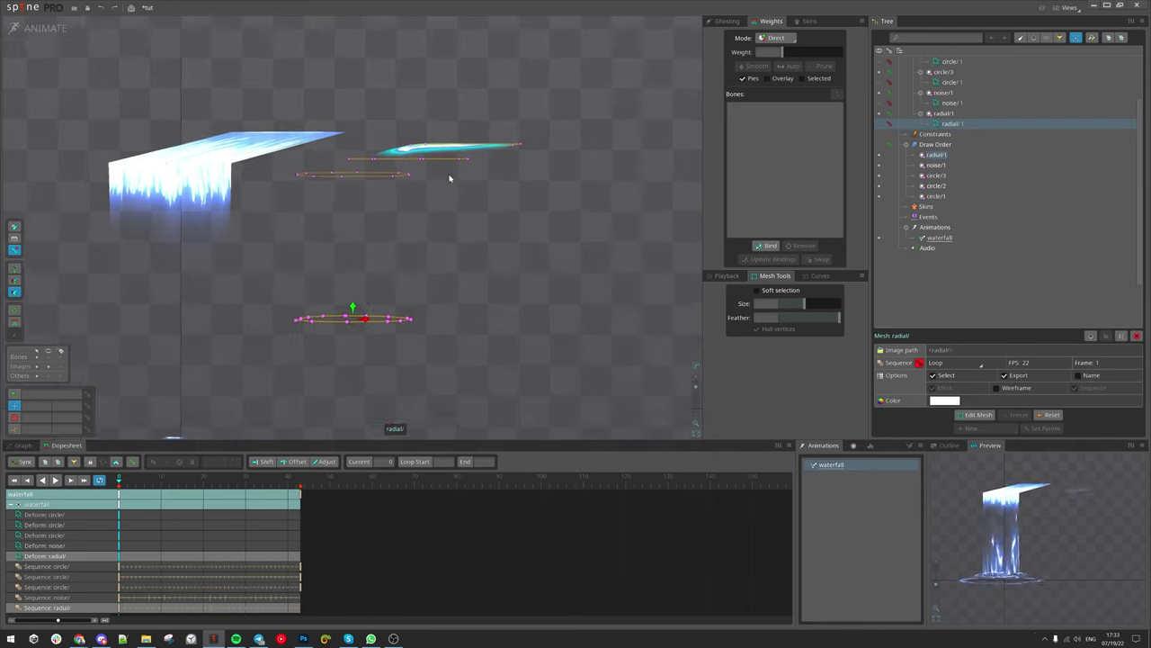
pyautogui.click(452, 170)
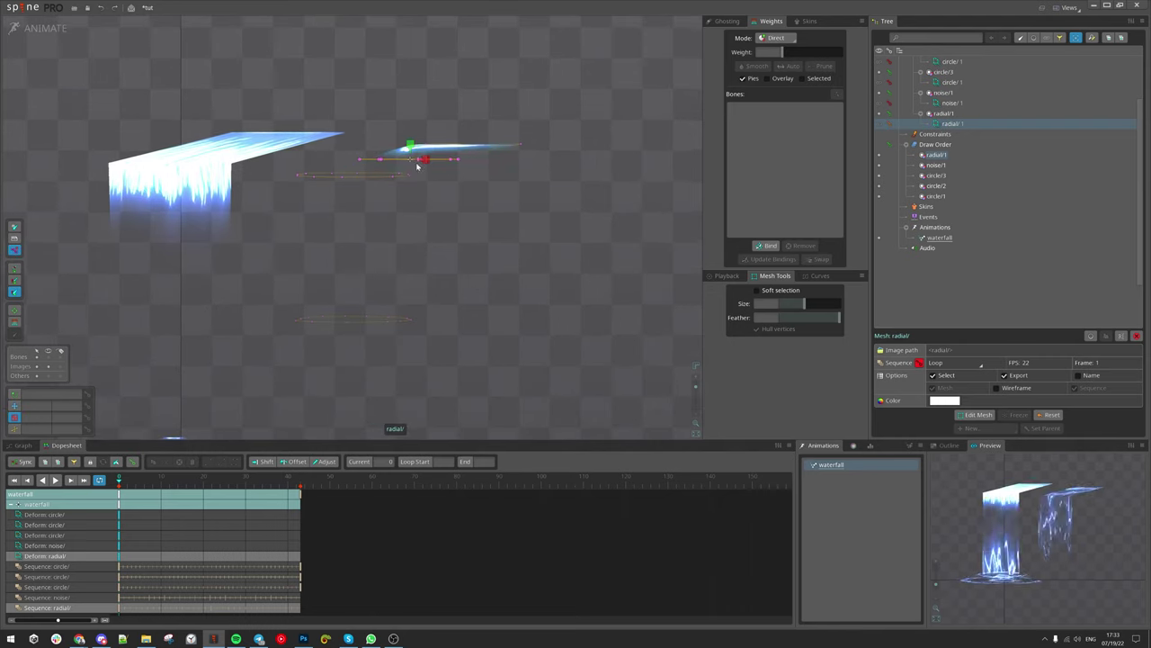
pyautogui.scroll(-2, 501, 267)
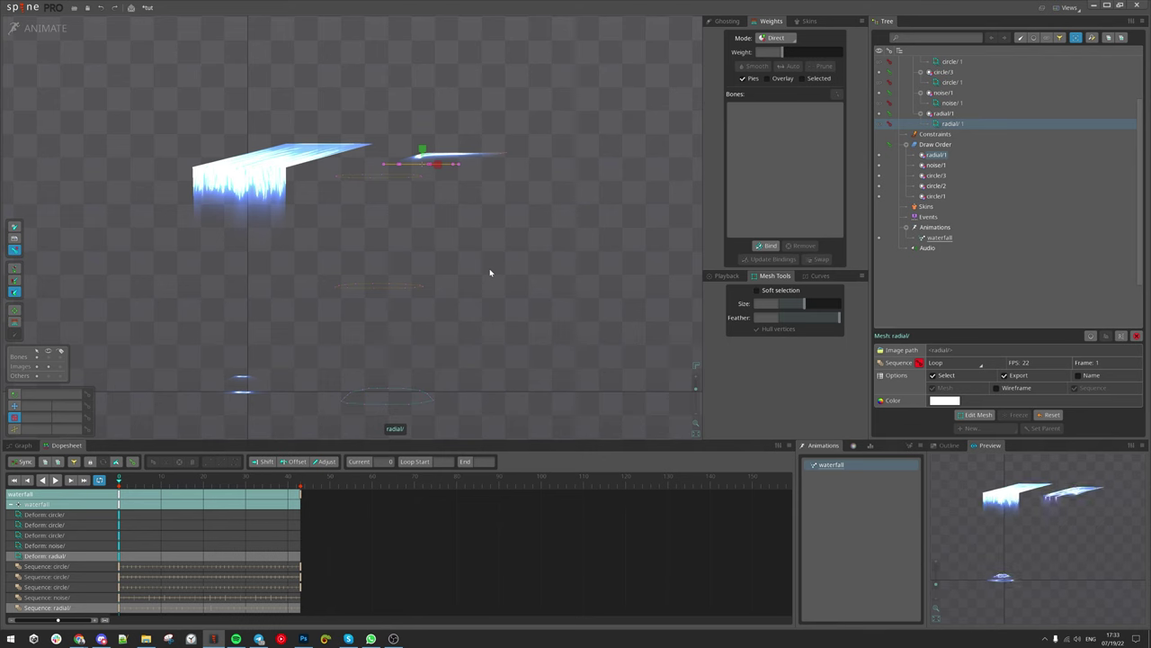
# Step: Lower the radial/ mesh's mid-stream ring towards the base and shift the outermost ring sideways to align beneath it
pyautogui.moveTo(471, 305); pyautogui.dragTo(476, 275)
pyautogui.click(379, 258)
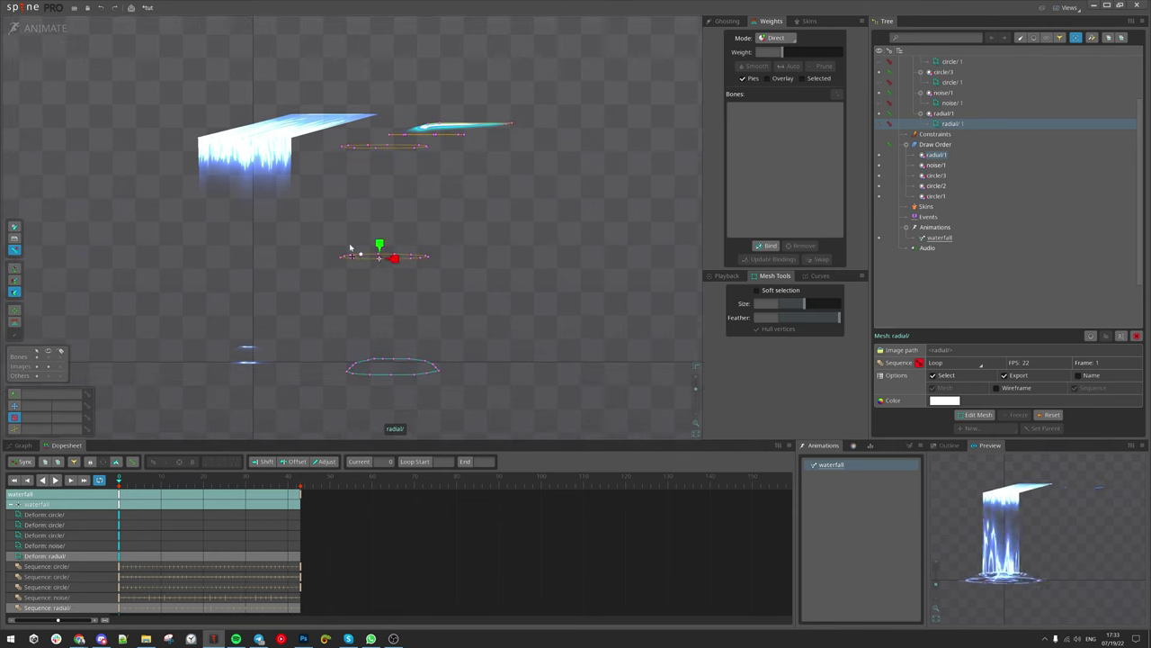
pyautogui.moveTo(385, 264)
pyautogui.mouseDown()
pyautogui.moveTo(405, 275)
pyautogui.moveTo(385, 263)
pyautogui.mouseUp()
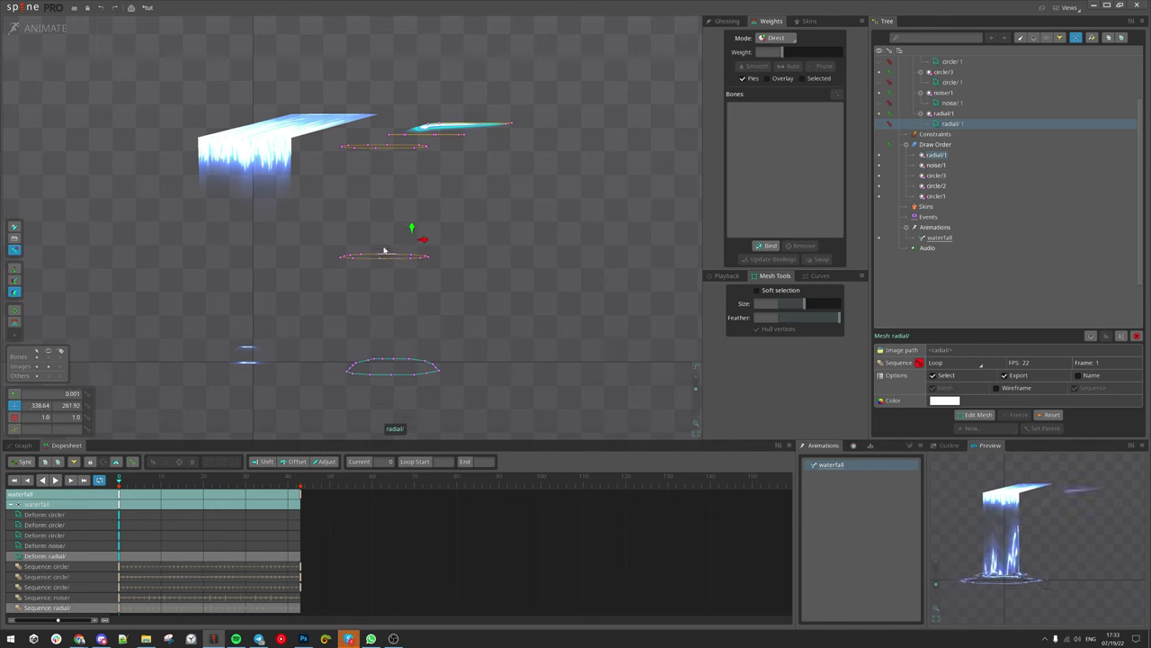
pyautogui.moveTo(384, 247); pyautogui.dragTo(386, 302)
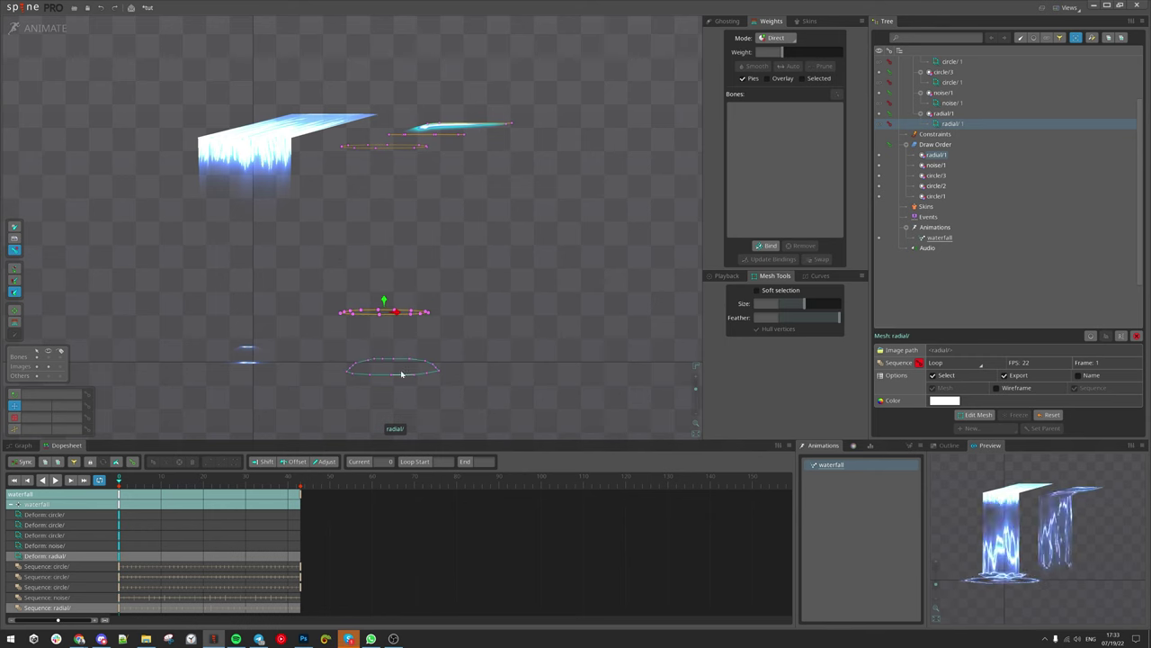
pyautogui.click(401, 372)
pyautogui.moveTo(405, 368); pyautogui.dragTo(396, 369)
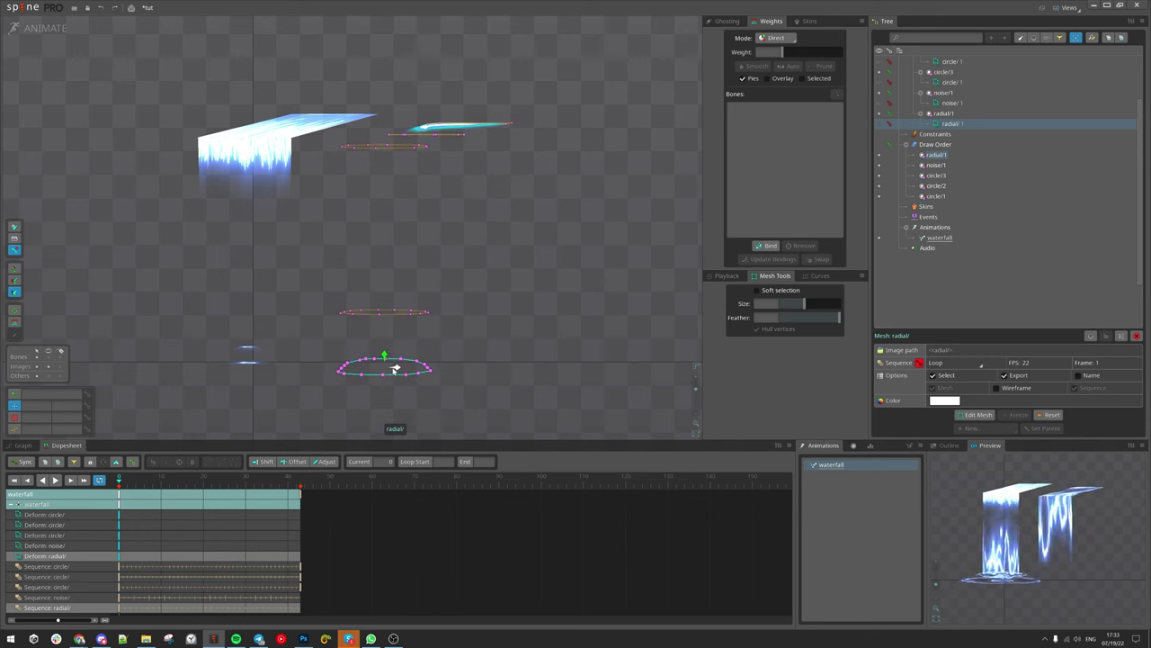
# Step: Move the whole radial/ mesh back onto the waterfall and save the project
pyautogui.scroll(-2, 465, 272)
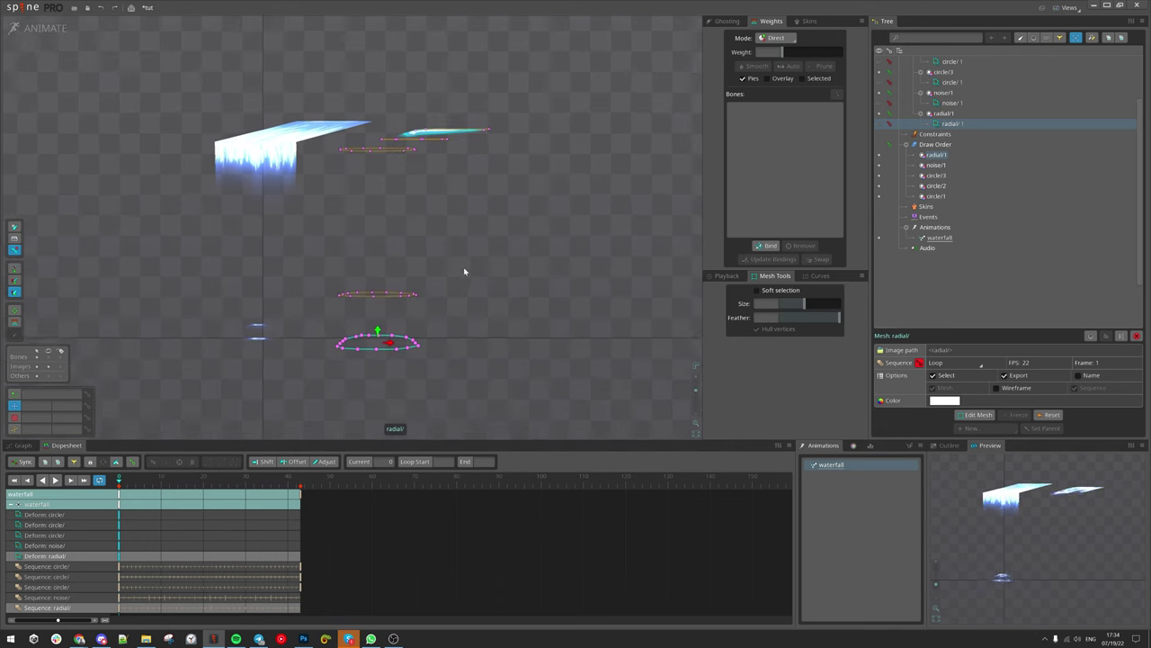
pyautogui.moveTo(597, 303); pyautogui.dragTo(614, 308)
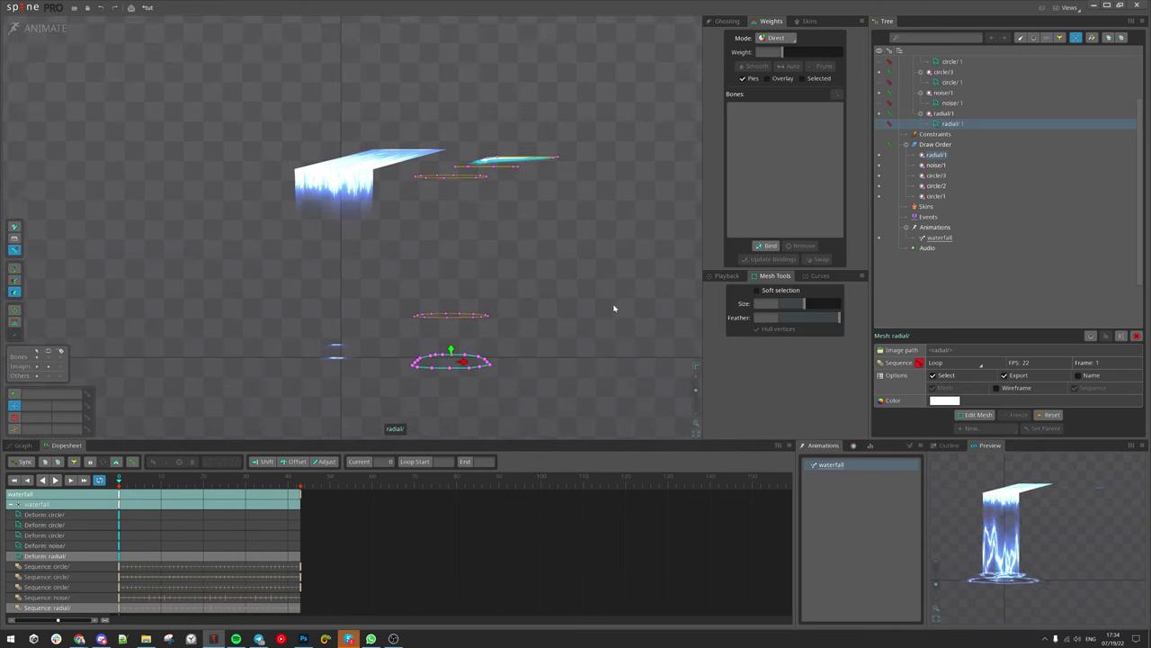
pyautogui.press('Escape')
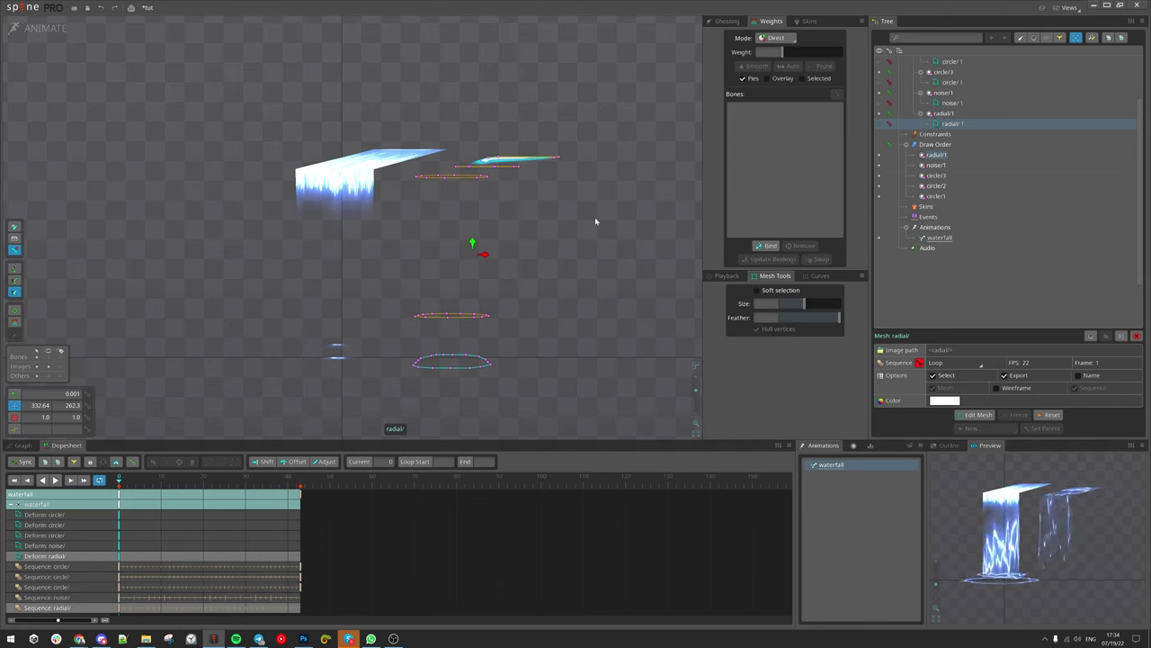
pyautogui.scroll(2, 377, 369)
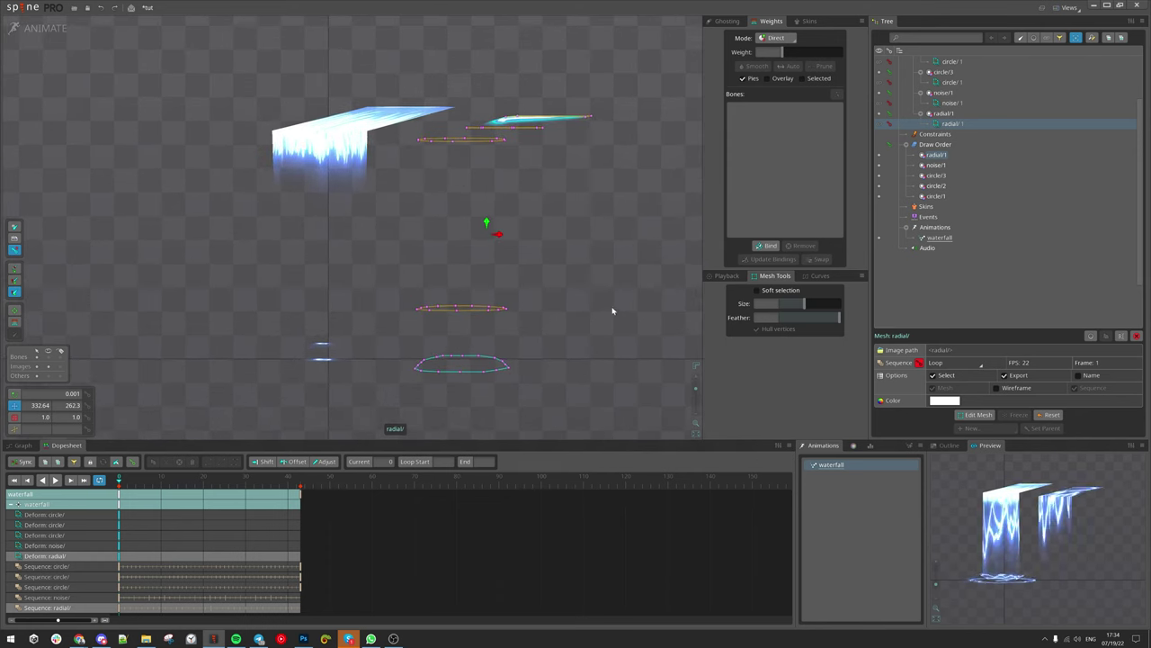
pyautogui.click(542, 192)
pyautogui.click(945, 123)
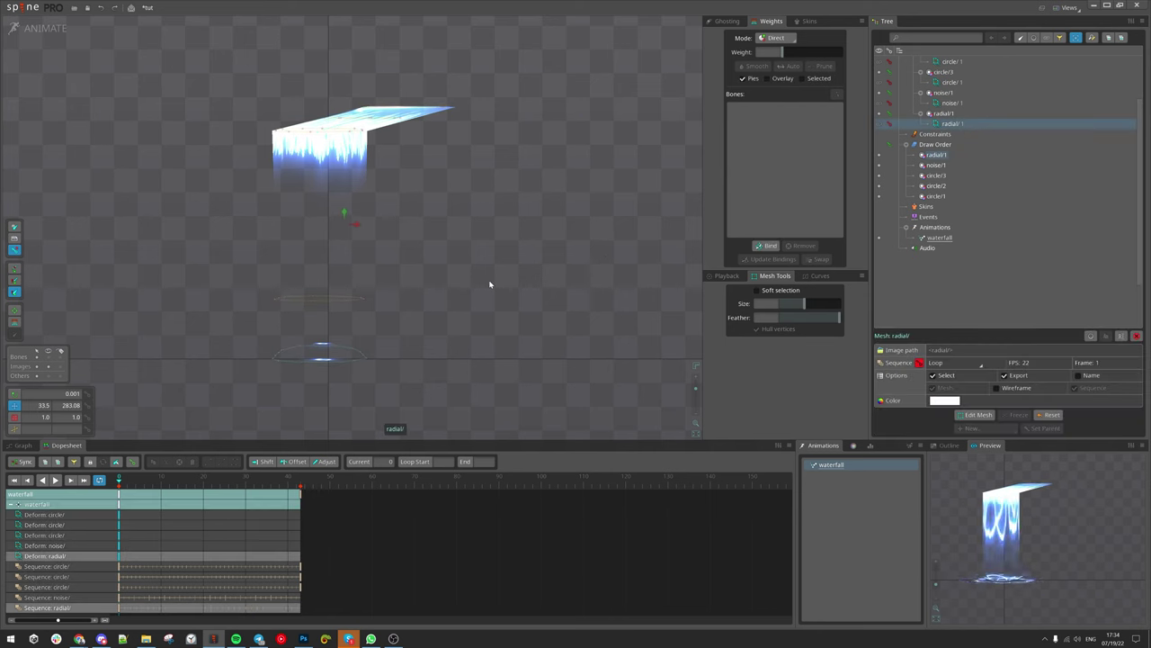
pyautogui.moveTo(490, 284); pyautogui.dragTo(510, 288)
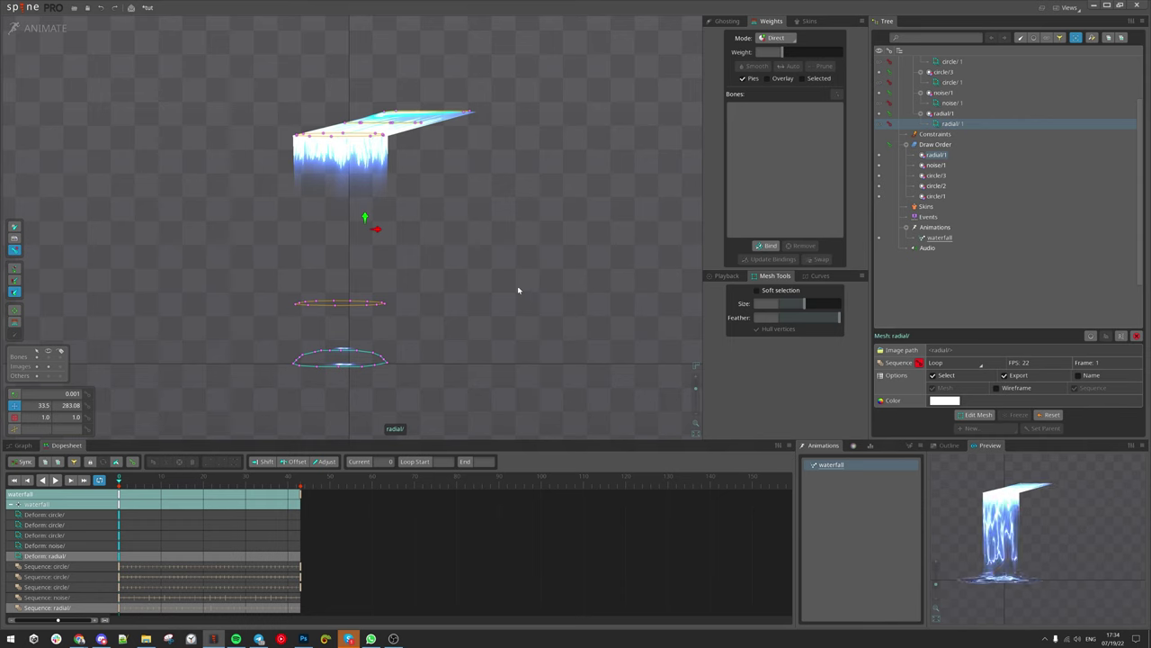
pyautogui.scroll(-1, 517, 290)
pyautogui.hotkey('ctrl', 's')
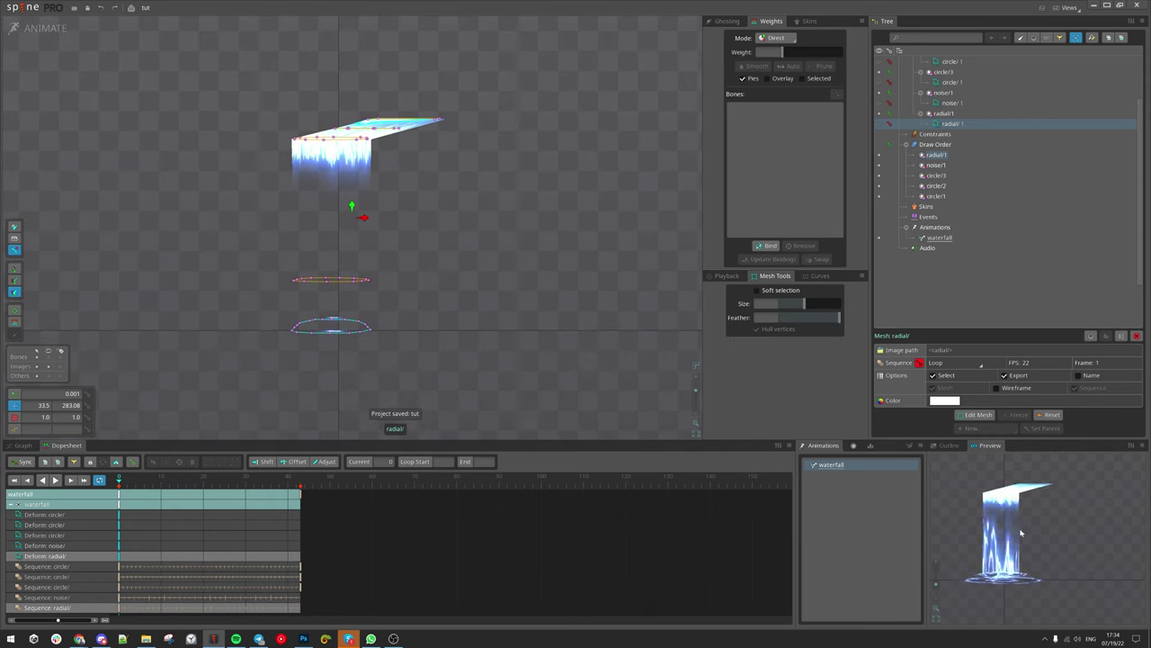
# Step: Collapse the slots in the skeleton hierarchy and select circle/1, circle/2, circle/3 and radial/1 together
pyautogui.moveTo(352, 387); pyautogui.dragTo(358, 414)
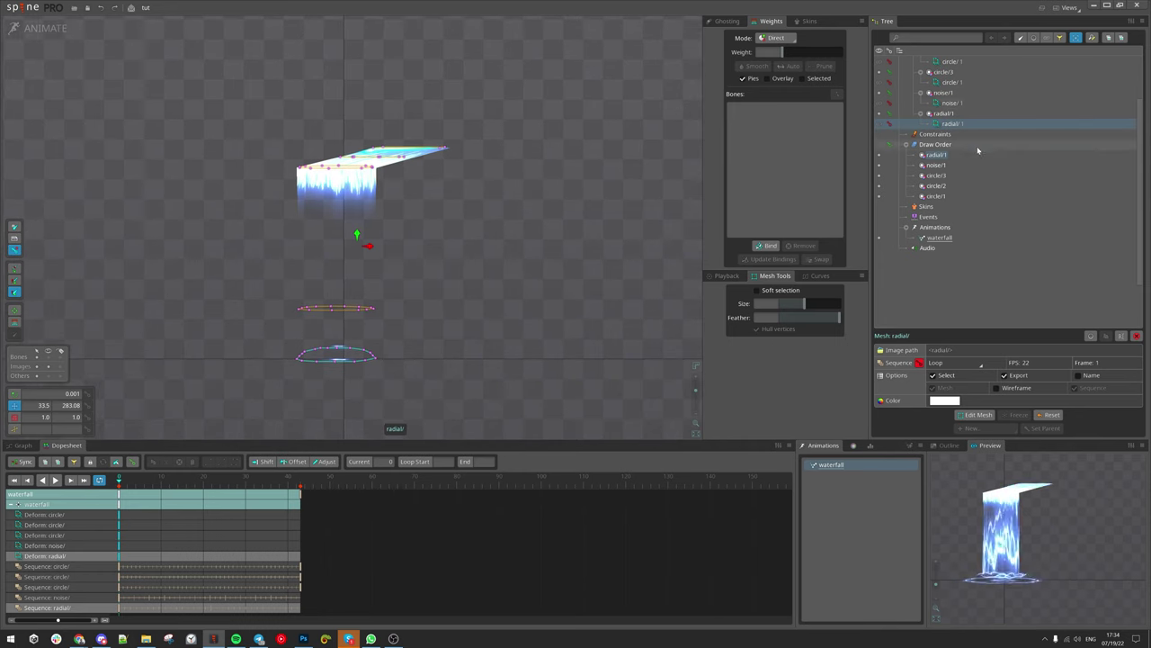
pyautogui.scroll(3, 971, 152)
pyautogui.rightClick(949, 135)
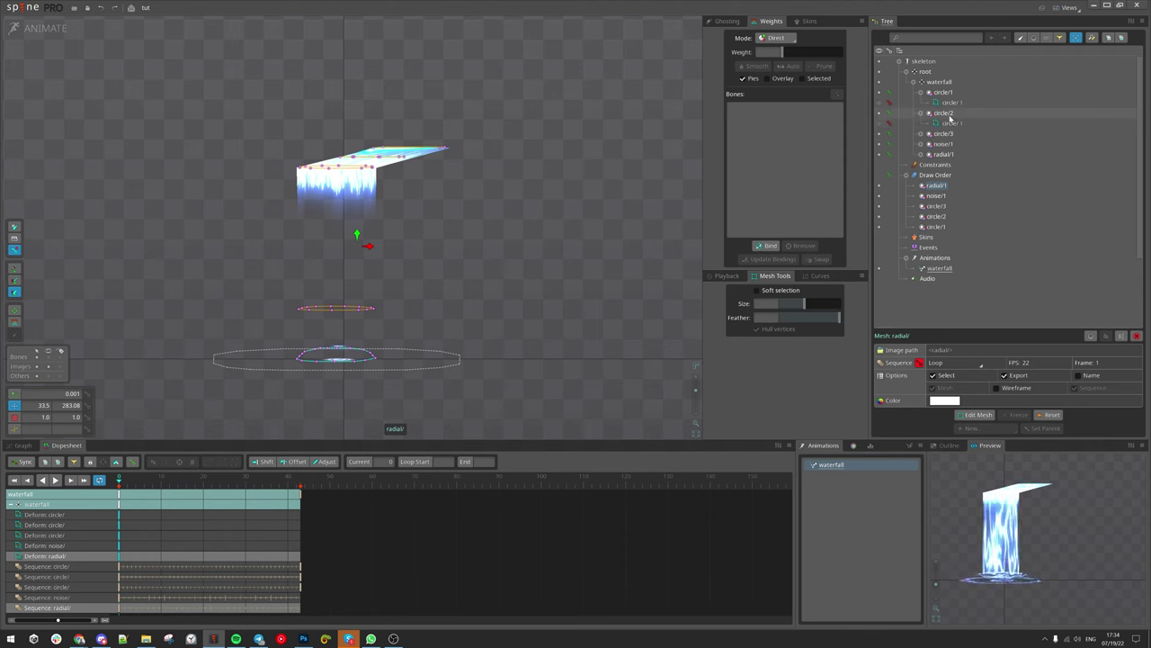
pyautogui.rightClick(949, 114)
pyautogui.rightClick(949, 93)
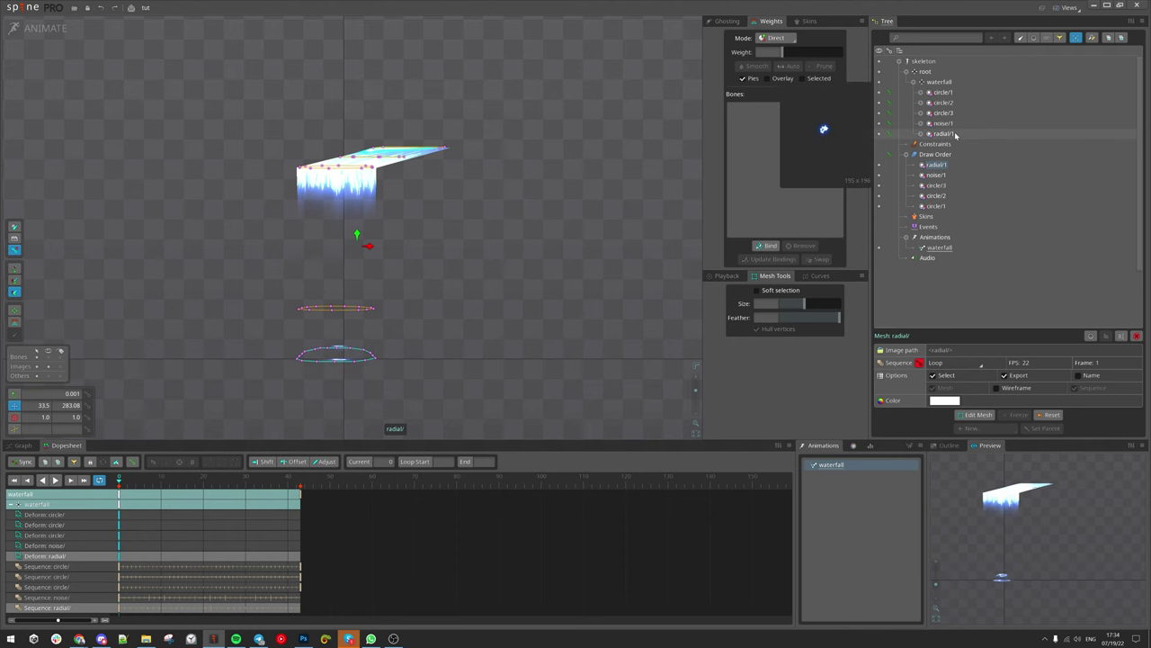
pyautogui.keyDown('ctrl'); pyautogui.click(945, 112); pyautogui.keyUp('ctrl')
pyautogui.keyDown('shift'); pyautogui.click(942, 92); pyautogui.keyUp('shift')
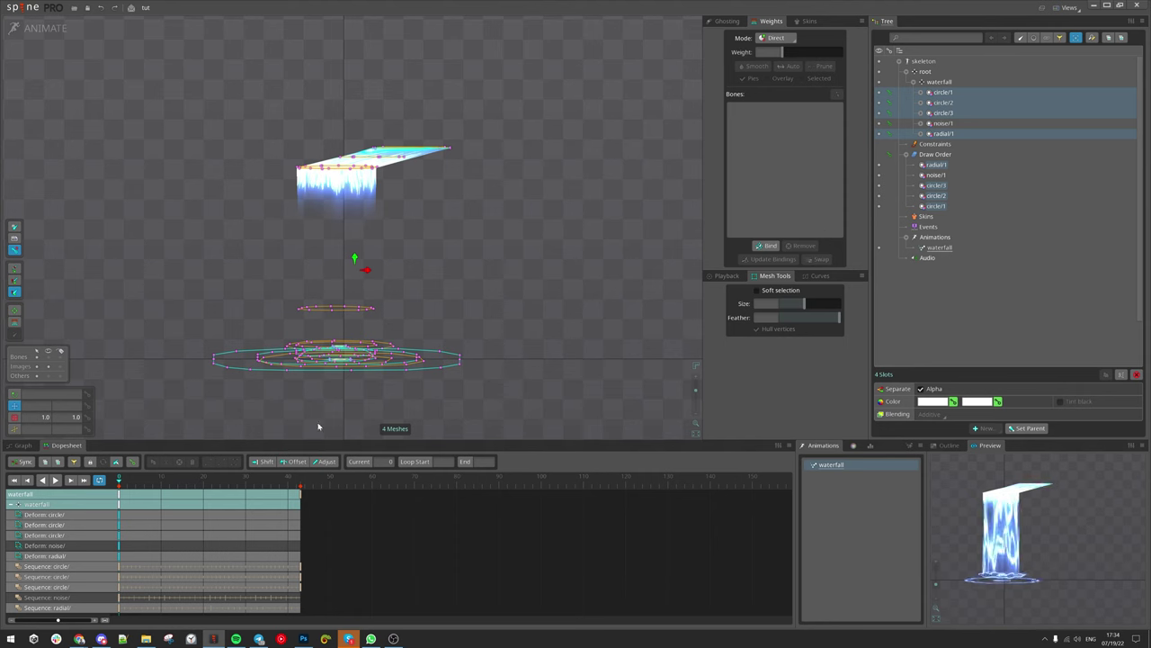
# Step: Key the four selected slots' alpha at 0 on frame 0, with separate alpha enabled
pyautogui.moveTo(558, 367); pyautogui.dragTo(555, 392)
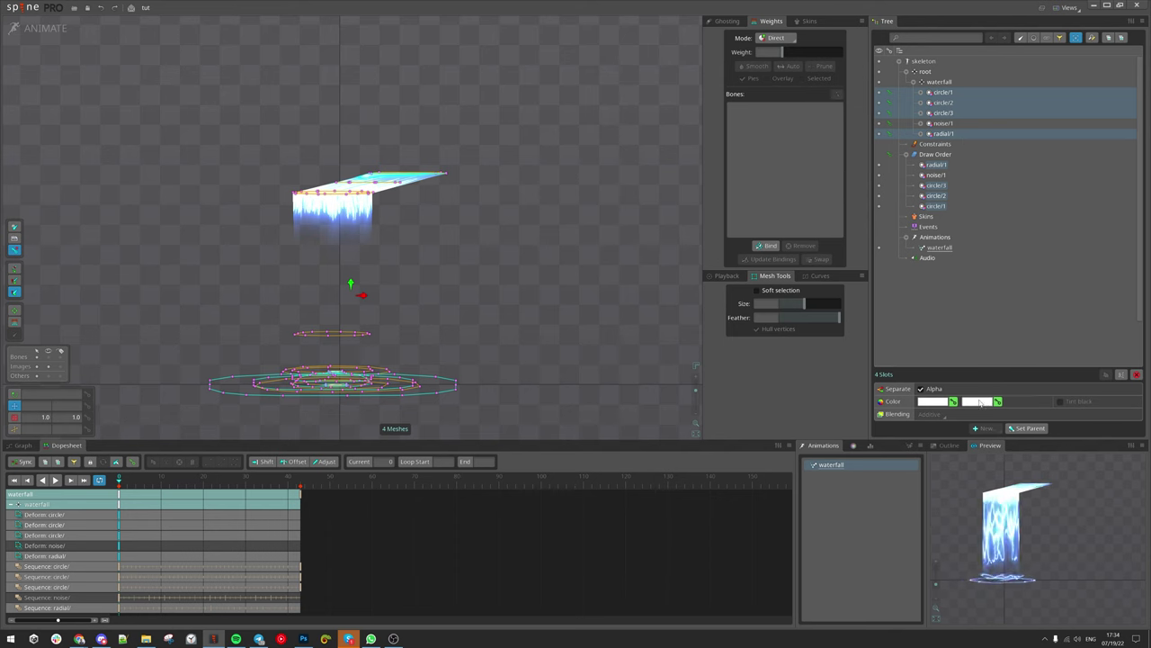
pyautogui.moveTo(466, 387); pyautogui.dragTo(480, 390)
pyautogui.scroll(1, 386, 405)
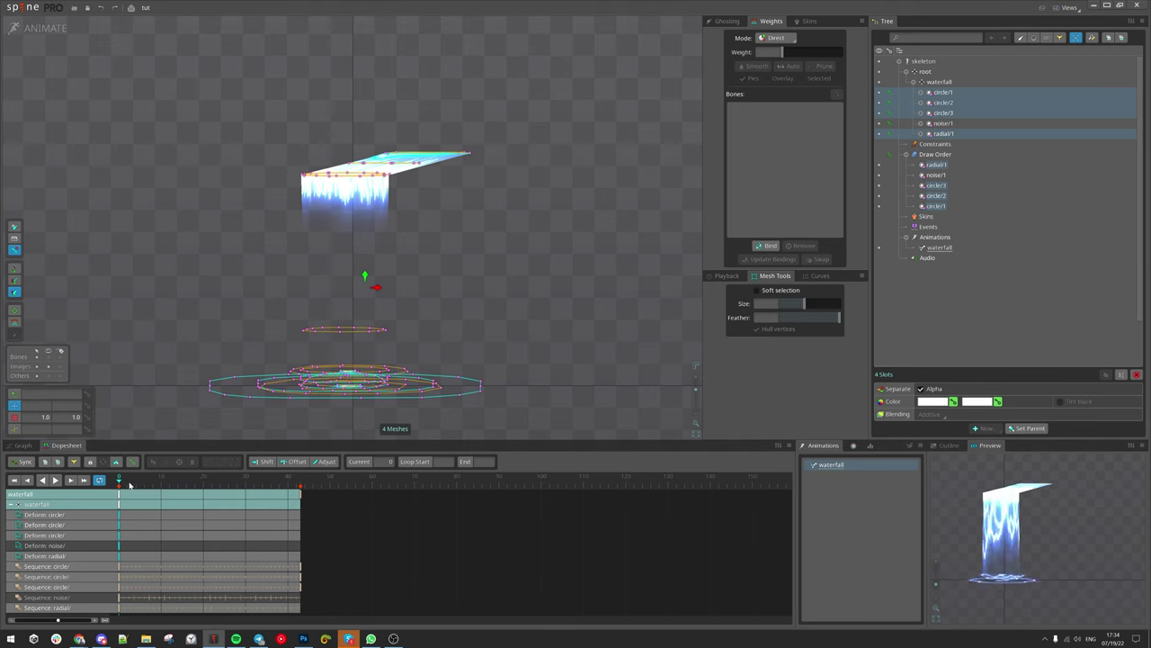
pyautogui.moveTo(119, 484); pyautogui.dragTo(114, 485)
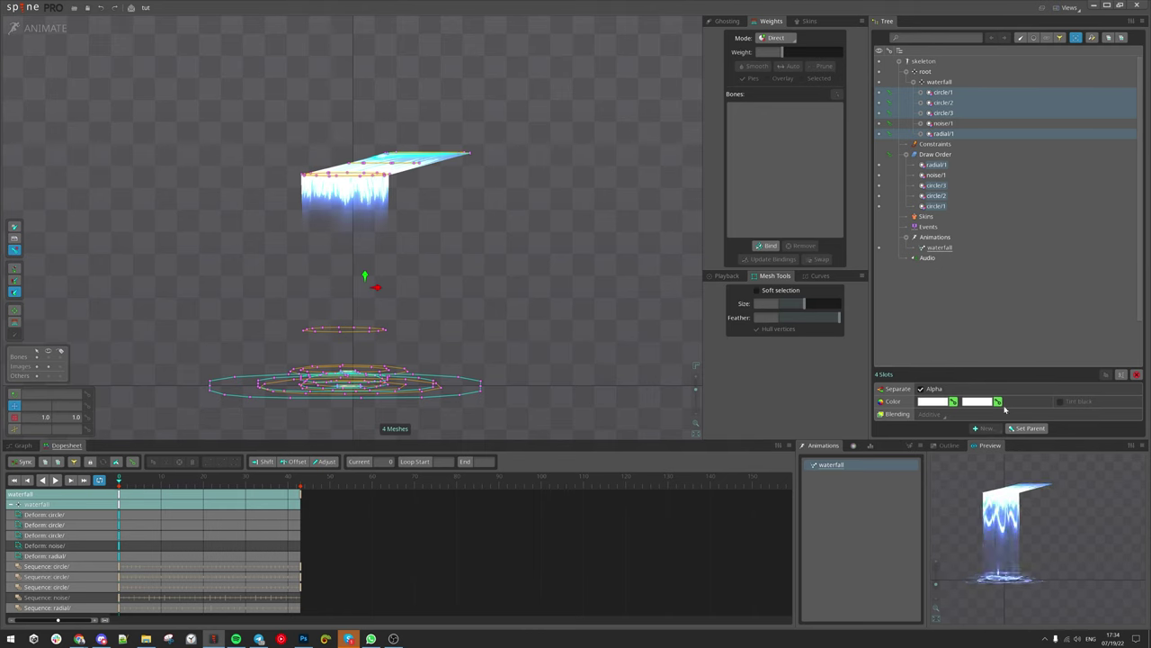
pyautogui.click(927, 389)
pyautogui.click(927, 389)
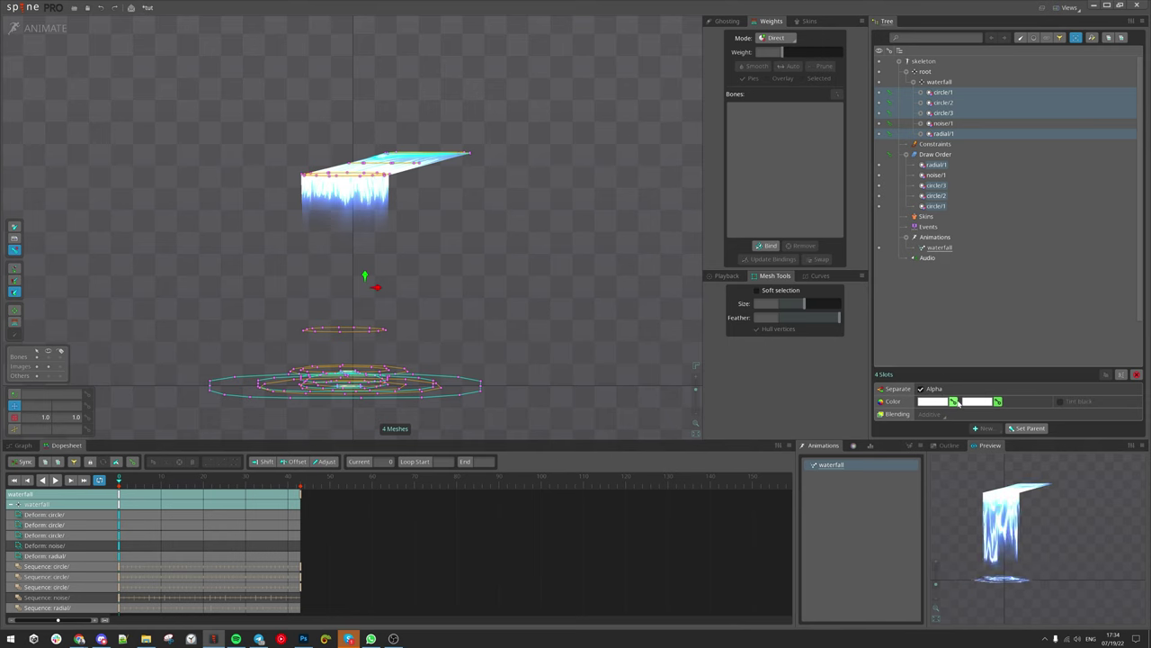
pyautogui.click(852, 446)
pyautogui.moveTo(807, 469); pyautogui.dragTo(807, 621)
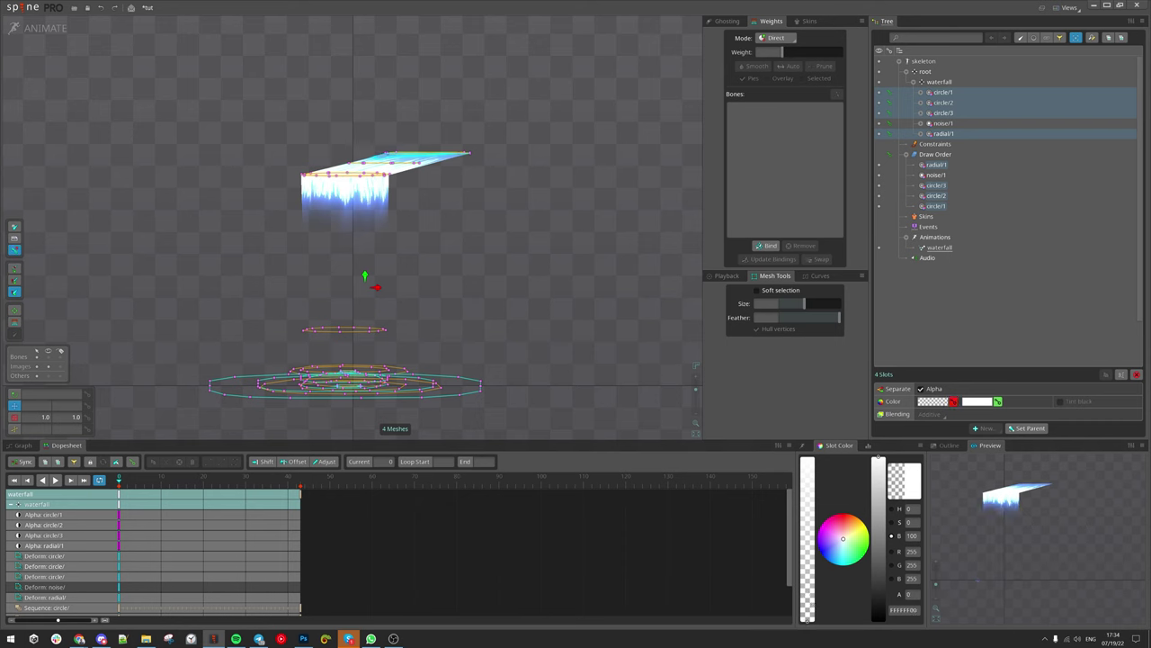
# Step: Key the four slots' alpha at full opacity on frames 5 and 38, and at 0 on frame 43
pyautogui.moveTo(119, 480); pyautogui.dragTo(139, 480)
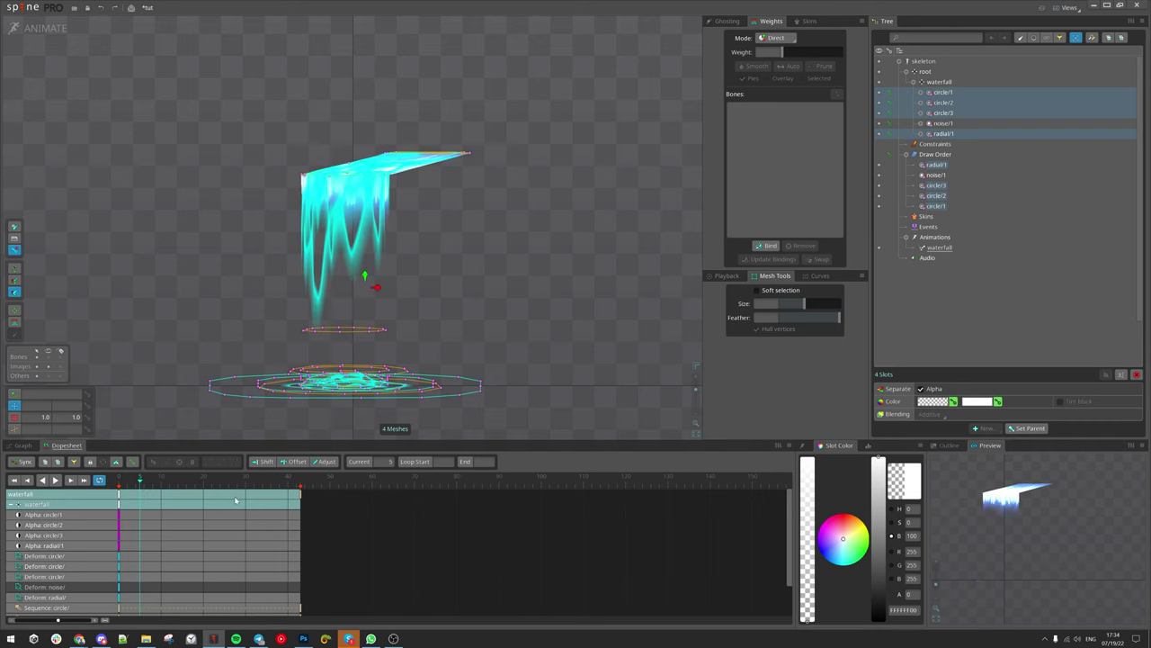
pyautogui.moveTo(814, 475); pyautogui.dragTo(811, 407)
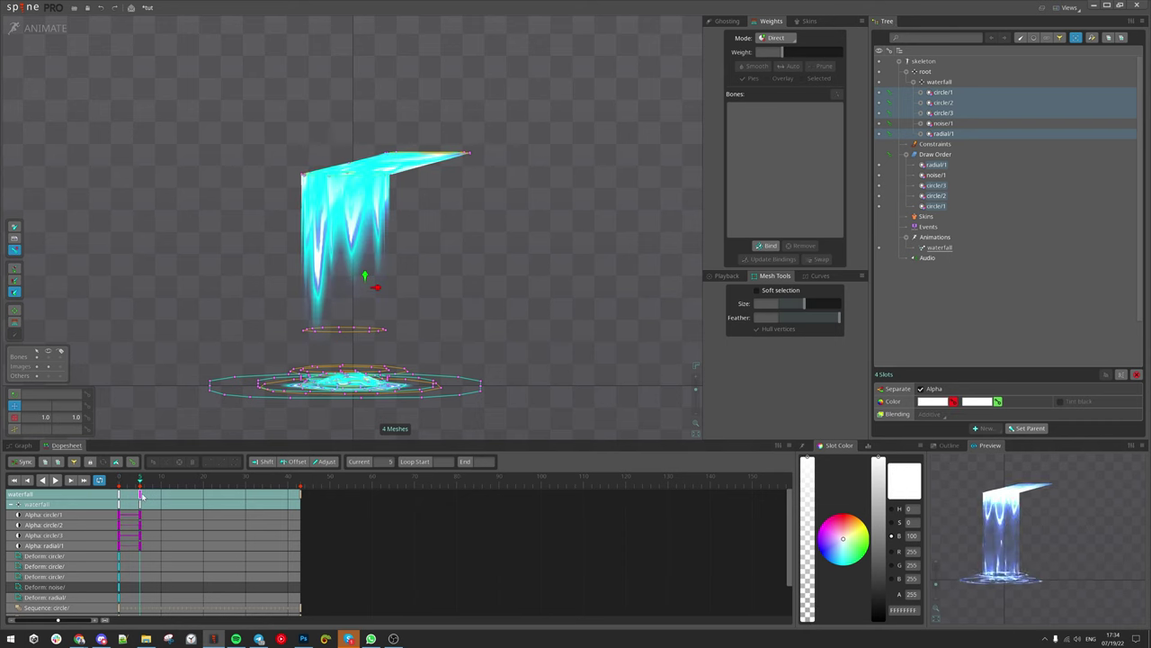
pyautogui.moveTo(141, 496); pyautogui.dragTo(280, 482)
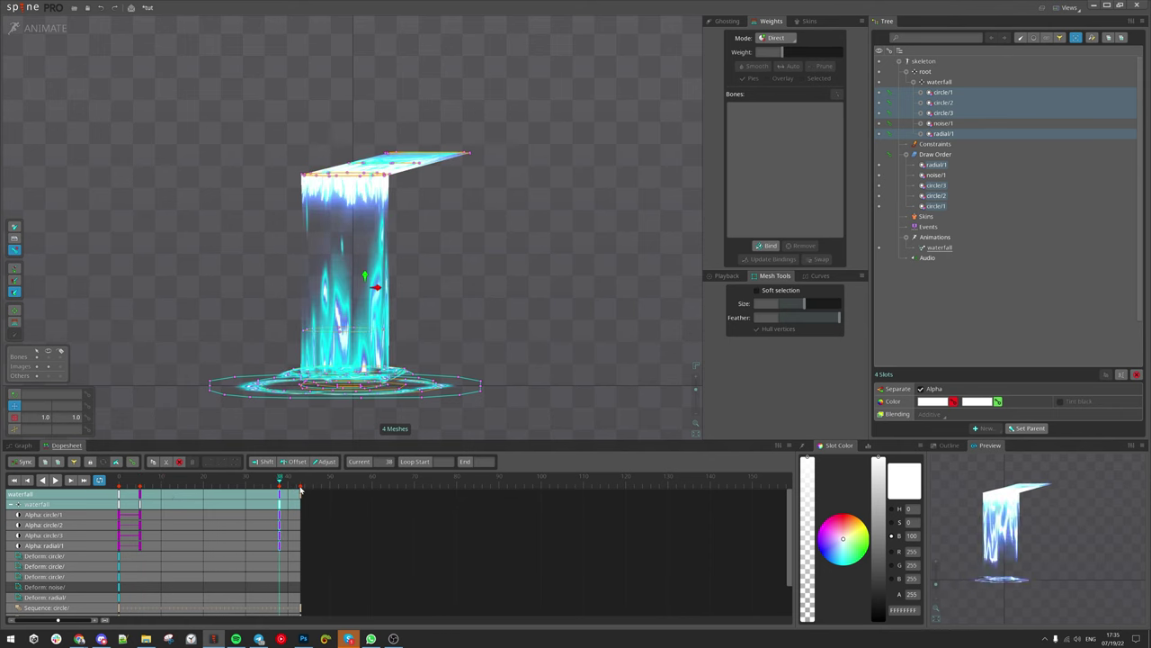
pyautogui.click(301, 485)
pyautogui.moveTo(814, 474); pyautogui.dragTo(815, 626)
pyautogui.scroll(-2, 381, 573)
# Step: Show the four slots' alpha curves in the graph and delete their alpha keys at frame 43
pyautogui.click(23, 446)
pyautogui.click(74, 461)
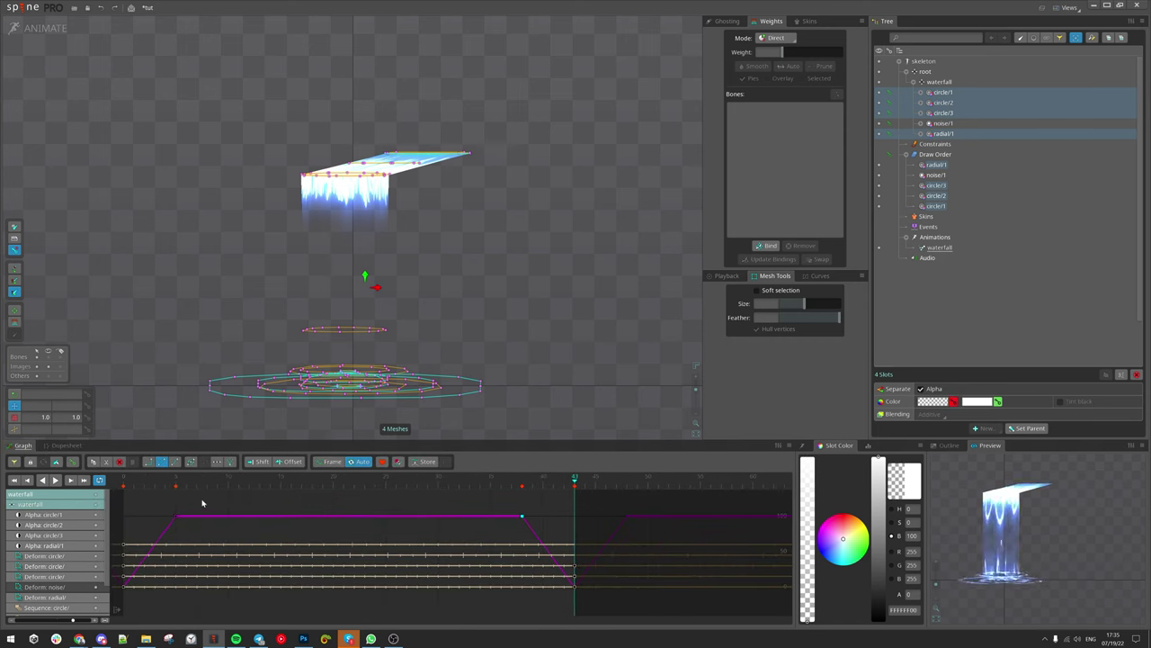
pyautogui.click(136, 495)
pyautogui.click(521, 516)
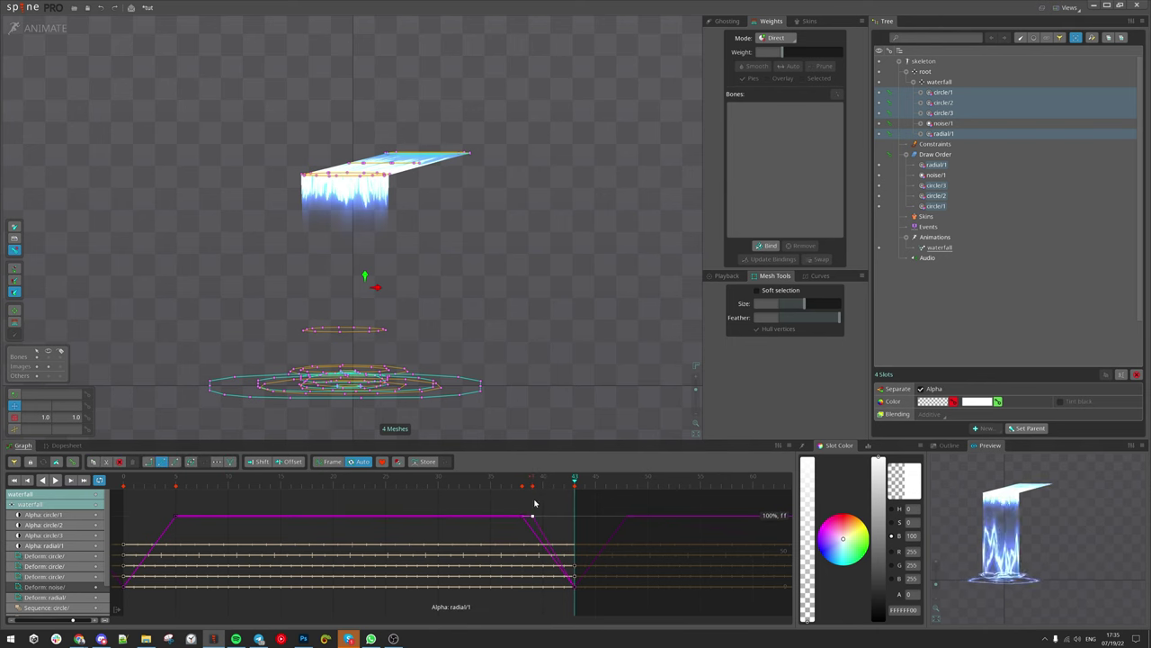
pyautogui.moveTo(535, 502)
pyautogui.mouseDown()
pyautogui.moveTo(523, 523)
pyautogui.moveTo(527, 494)
pyautogui.mouseUp()
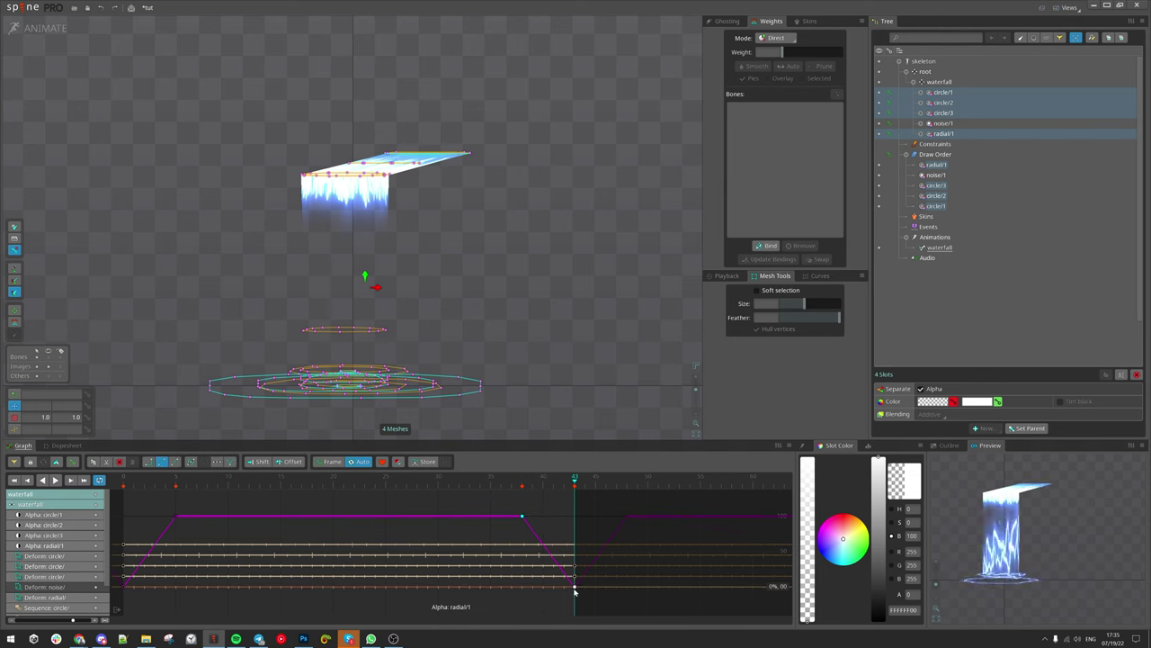
pyautogui.moveTo(575, 589); pyautogui.dragTo(578, 611)
pyautogui.press('Delete')
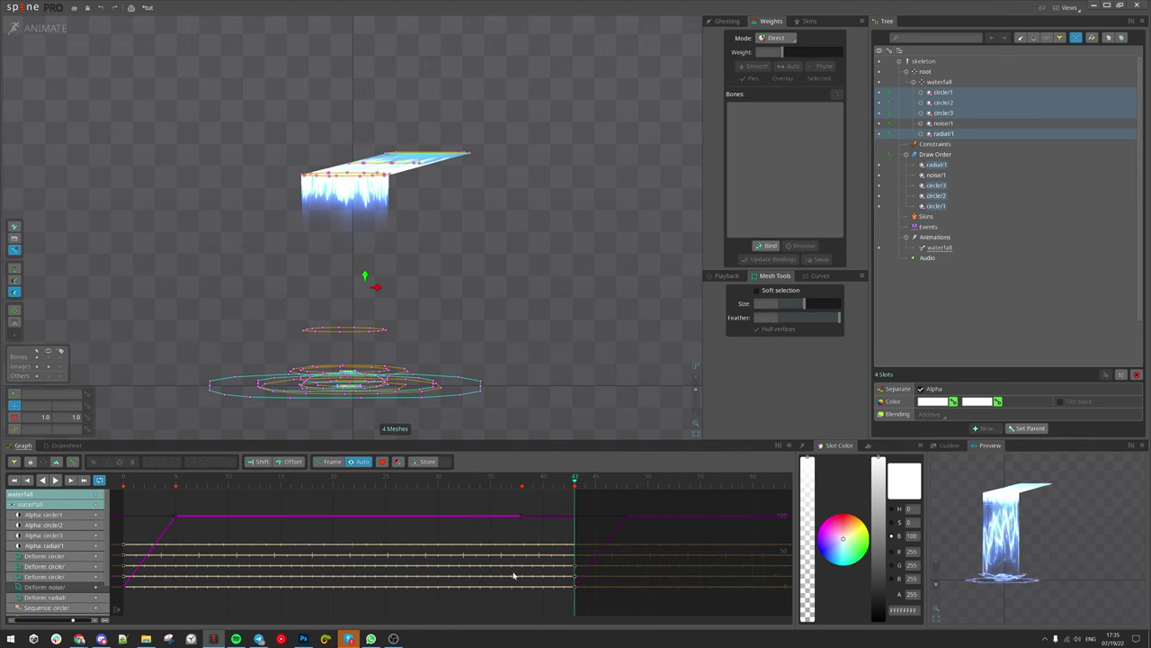
# Step: Undo the deletion of the four slots' alpha keys at frame 43 and play the animation to check the fade
pyautogui.hotkey('ctrl', 'z')
pyautogui.press('d')
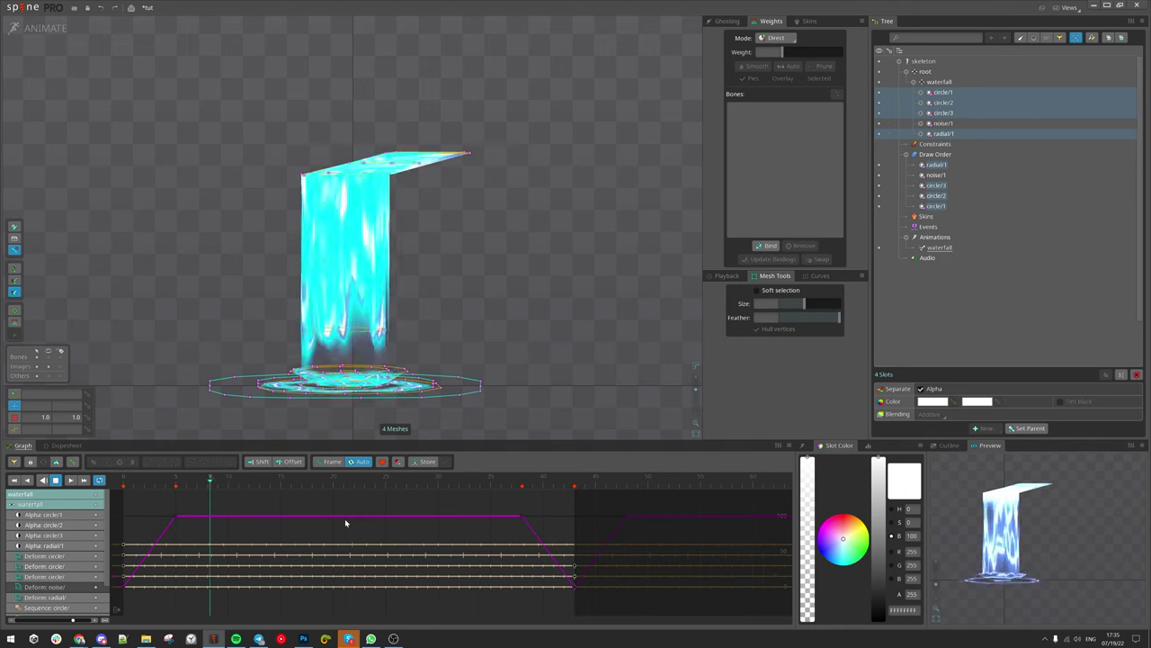
pyautogui.press('space')
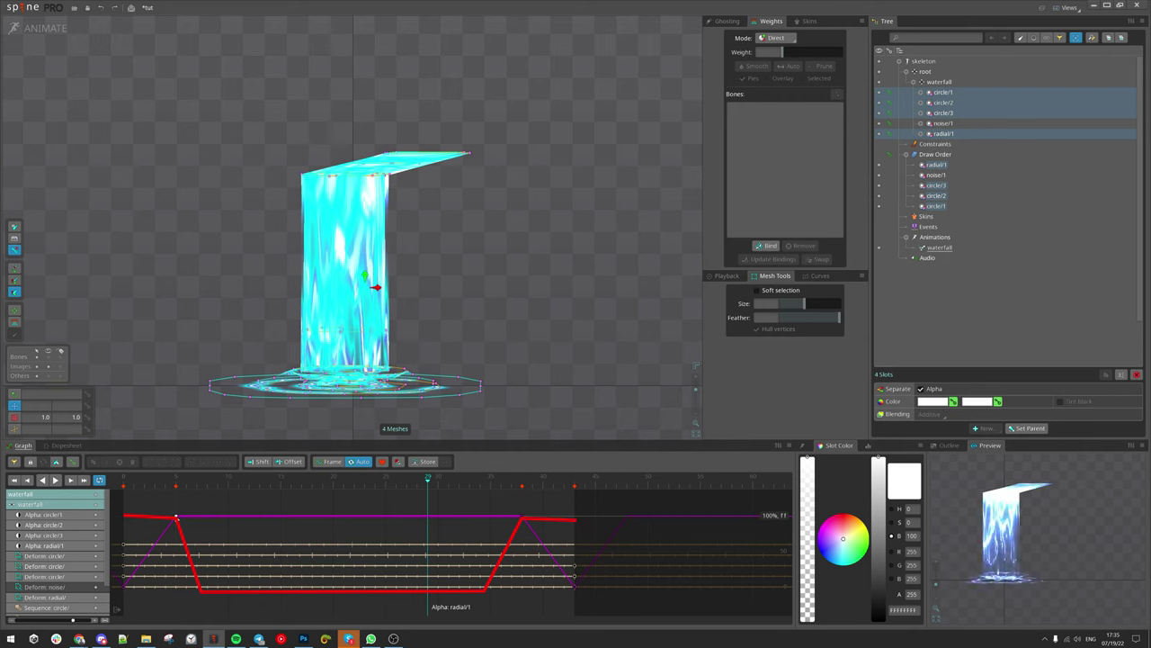
pyautogui.click(174, 519)
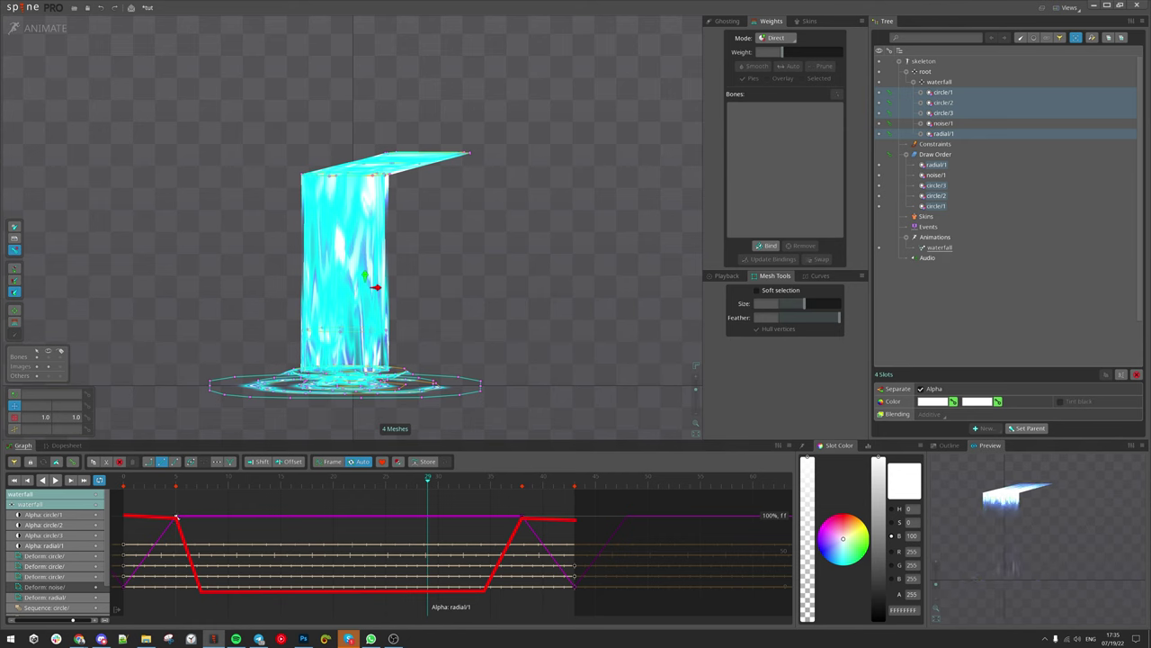
pyautogui.click(399, 555)
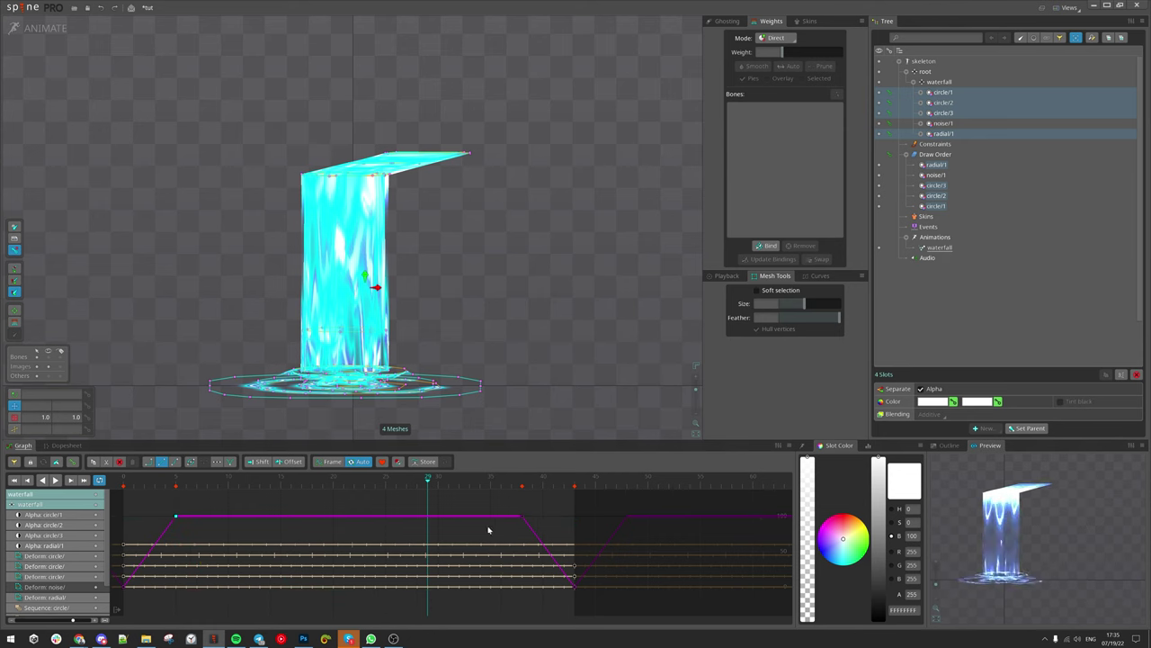
# Step: Duplicate the four selected slots in Setup mode together with their animation keys, and save the project
pyautogui.click(66, 446)
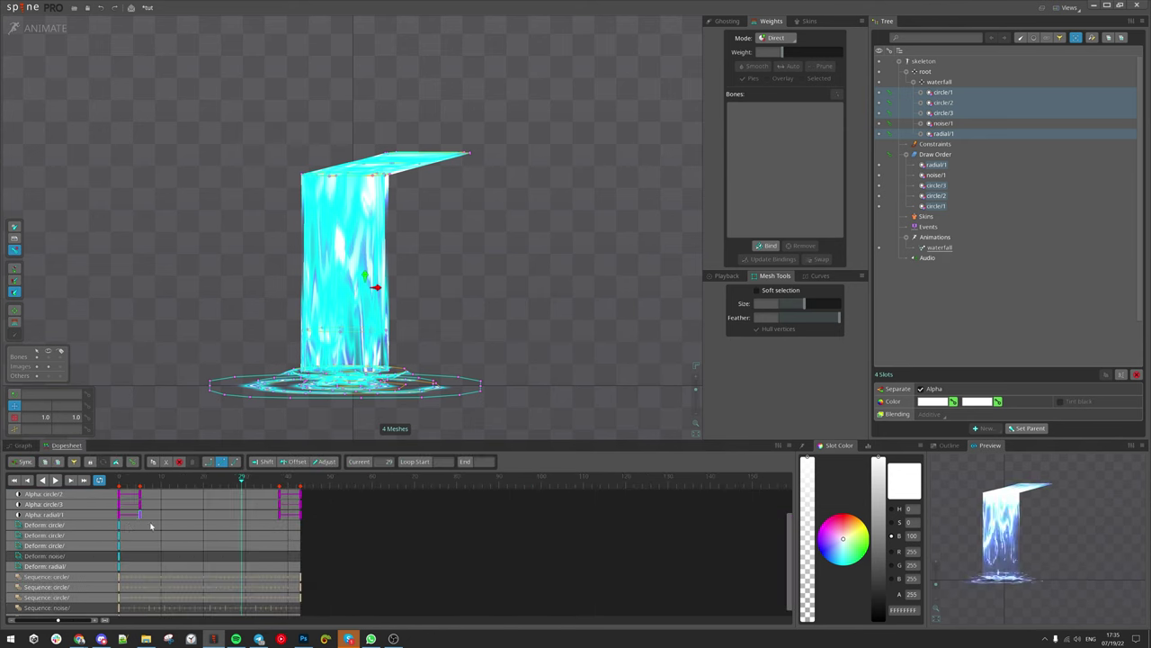
pyautogui.scroll(1, 196, 535)
pyautogui.click(45, 28)
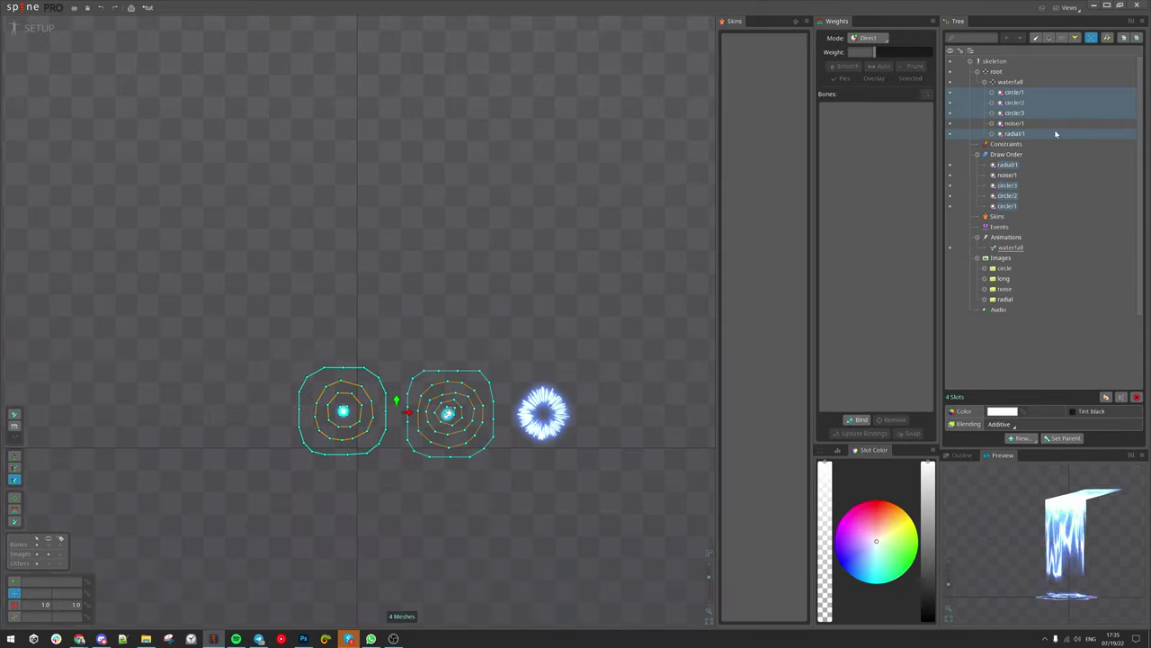
pyautogui.click(1104, 396)
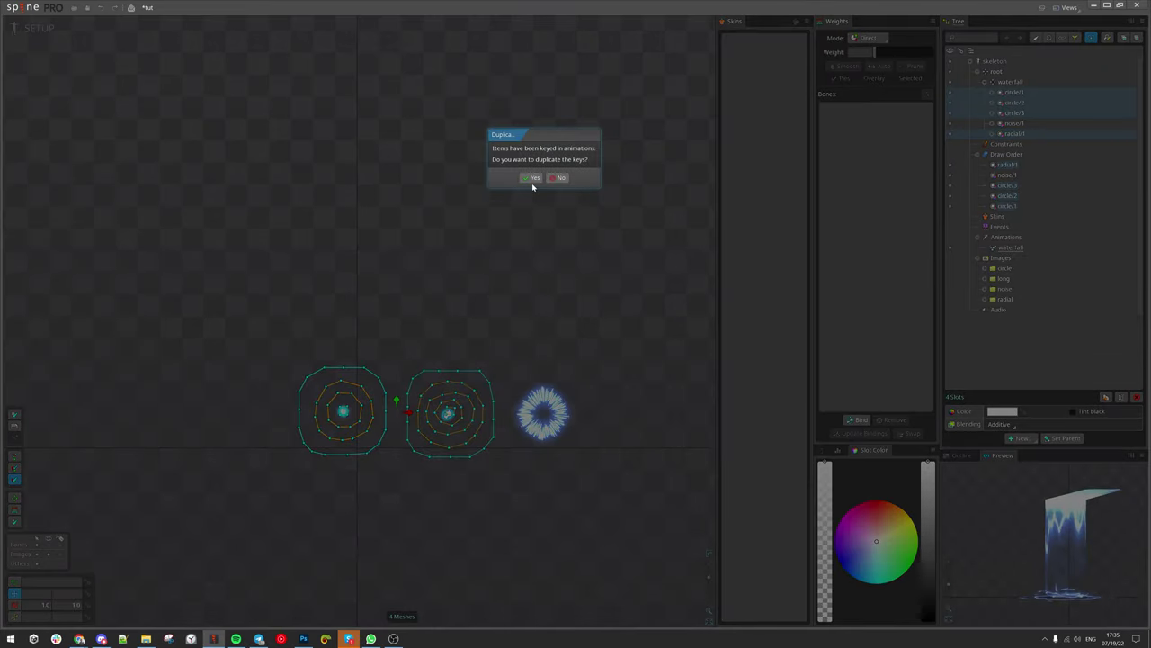
pyautogui.click(531, 180)
pyautogui.hotkey('ctrl', 's')
# Step: In Animate mode, move the duplicated slots' first alpha keys to frame 10 and their last alpha keys to frame 33
pyautogui.click(33, 28)
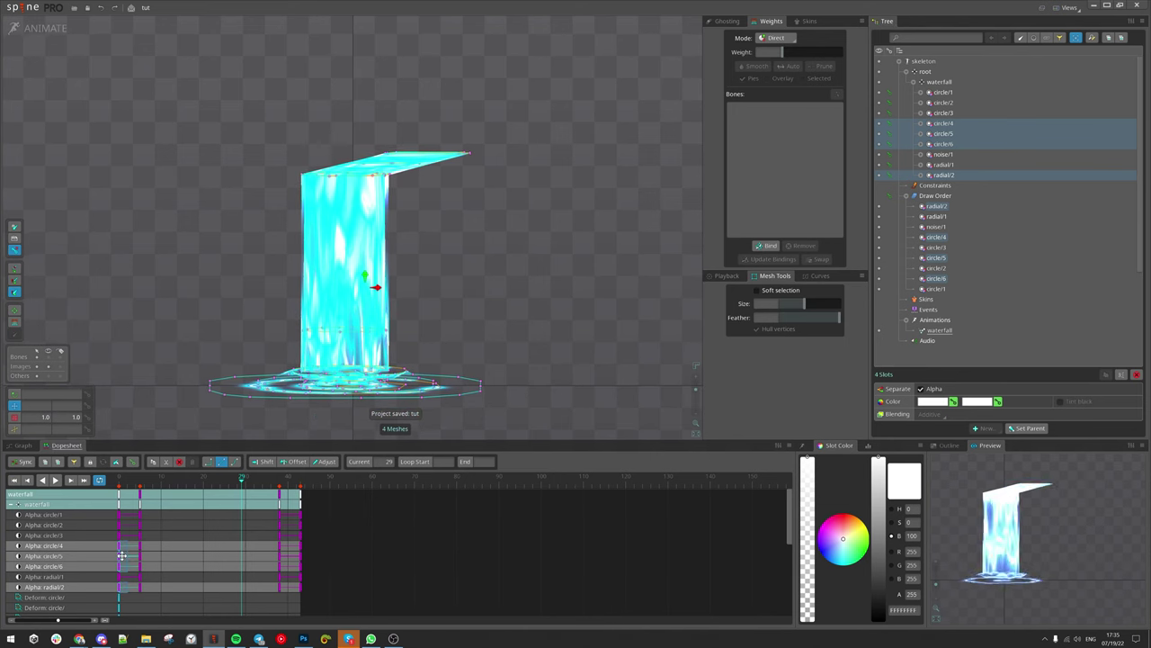
pyautogui.moveTo(122, 555); pyautogui.dragTo(163, 556)
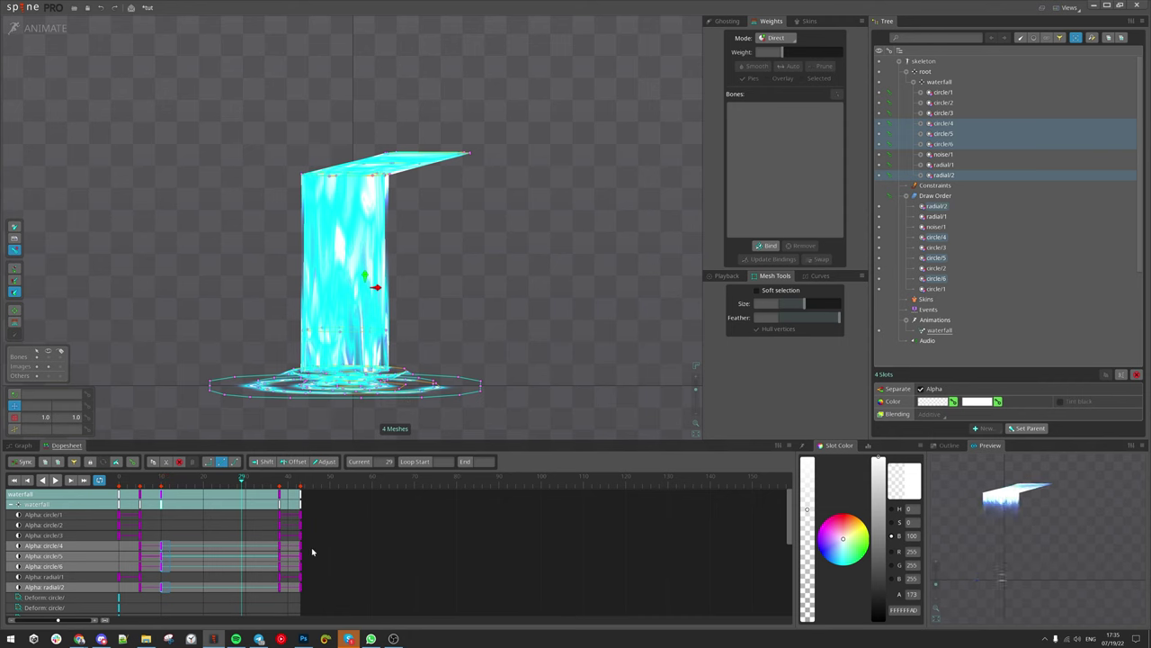
pyautogui.moveTo(317, 540); pyautogui.dragTo(258, 587)
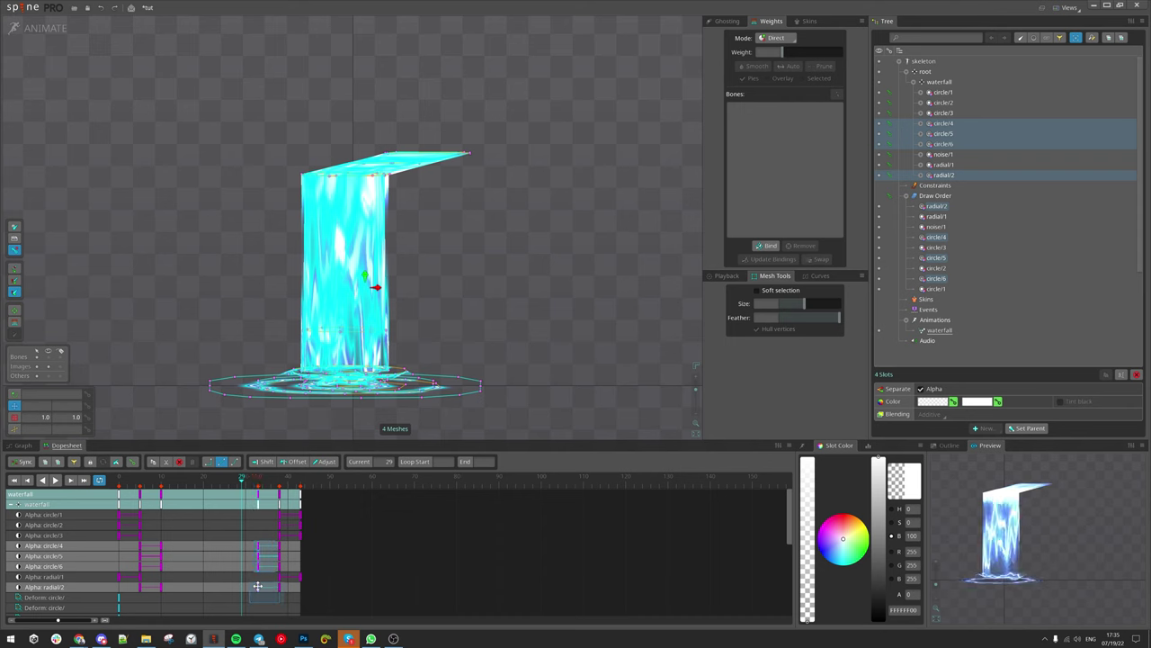
# Step: Copy the duplicated slots' alpha keys at frame 5 and paste them at frame 0
pyautogui.click(142, 547)
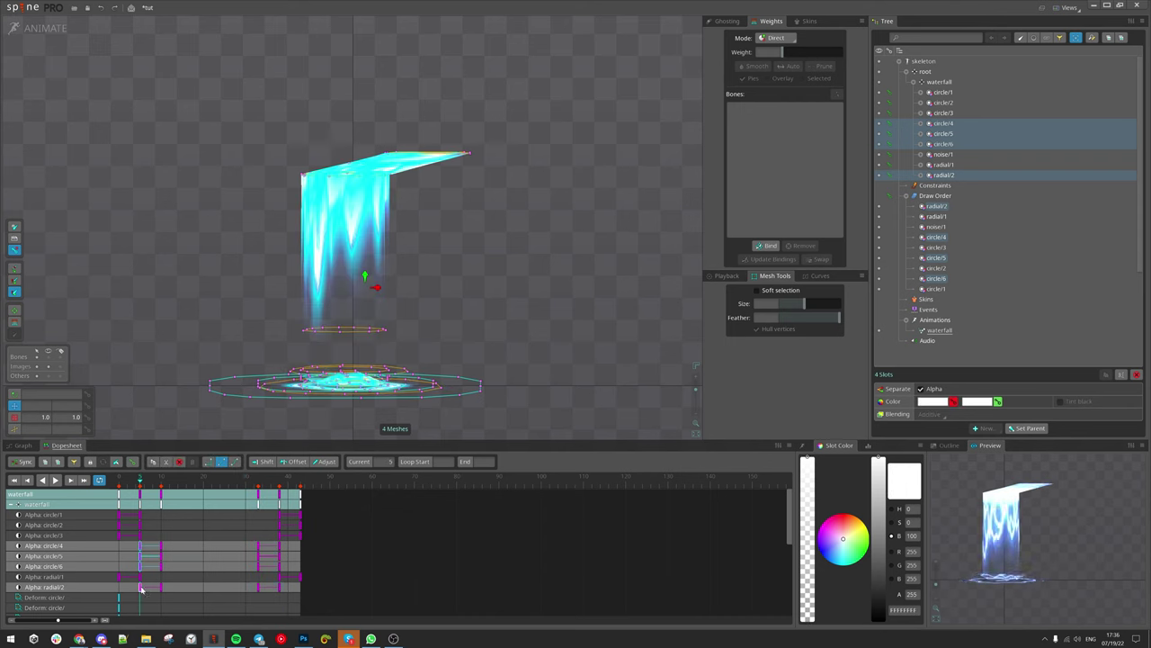
pyautogui.hotkey('ctrl', 'c')
pyautogui.click(110, 484)
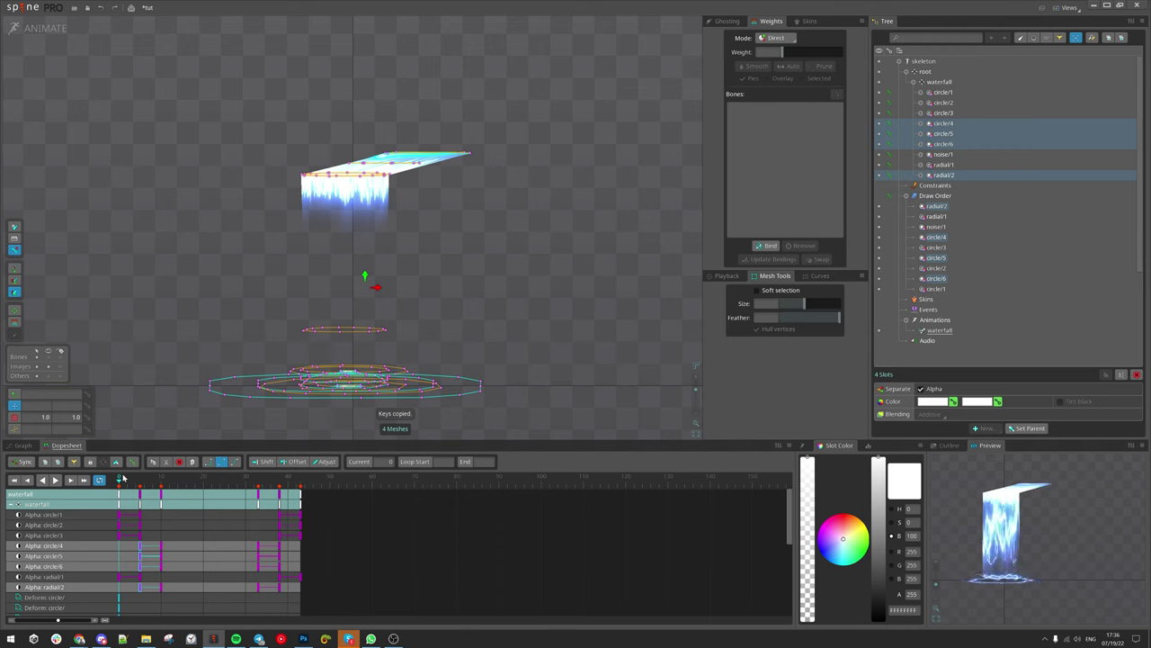
pyautogui.moveTo(506, 275); pyautogui.dragTo(476, 270)
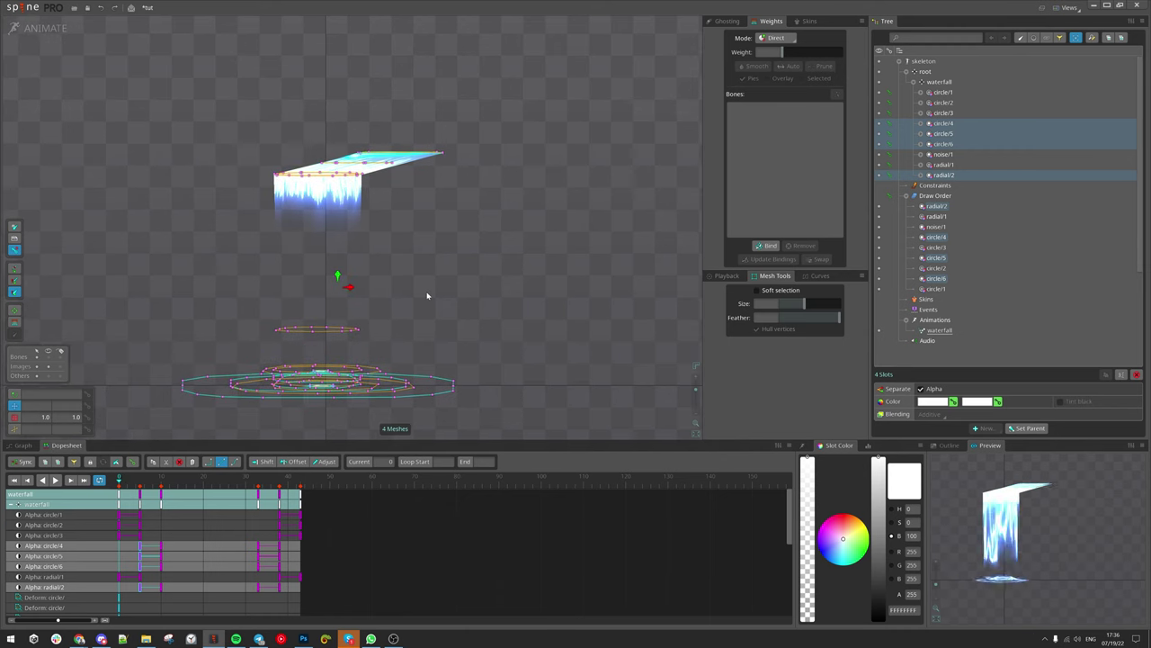
pyautogui.hotkey('ctrl', 'v')
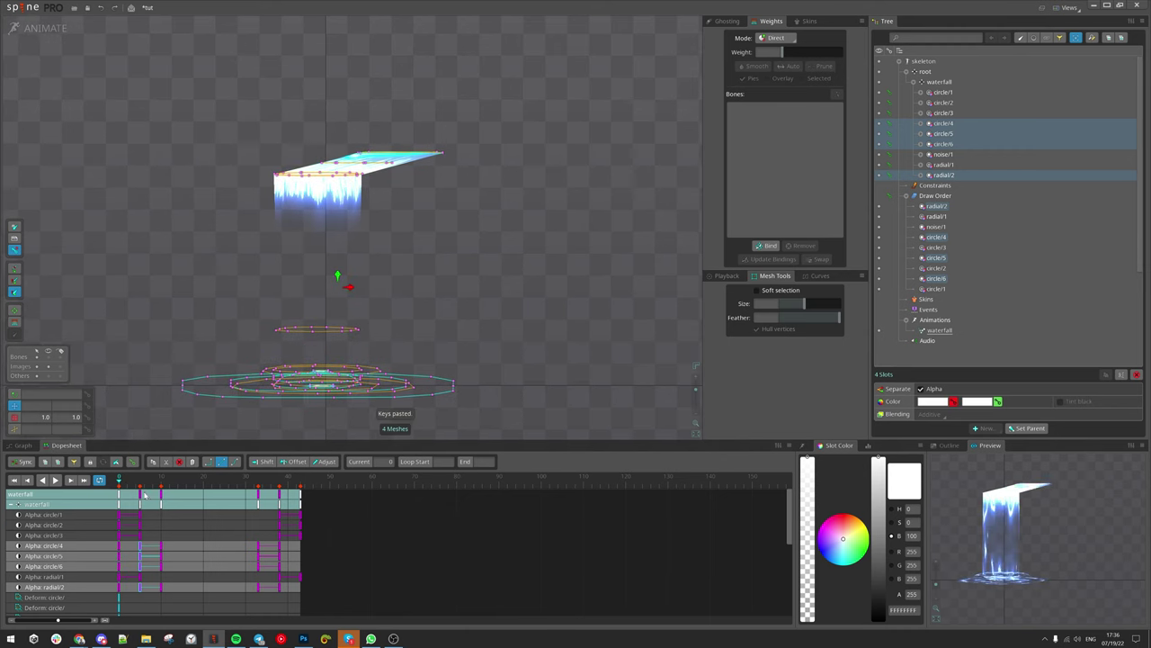
pyautogui.moveTo(128, 483); pyautogui.dragTo(204, 490)
# Step: Set the circle/4 mesh's sequence frame to 22 at frame 0 of the animation
pyautogui.scroll(-5, 212, 540)
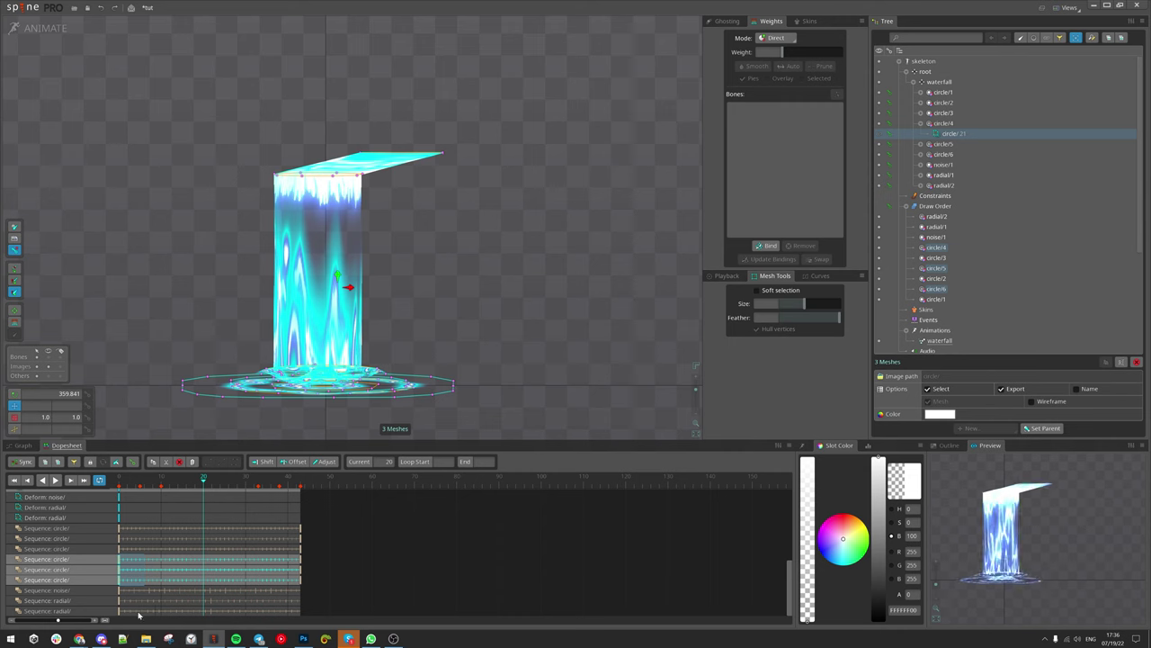
pyautogui.click(119, 482)
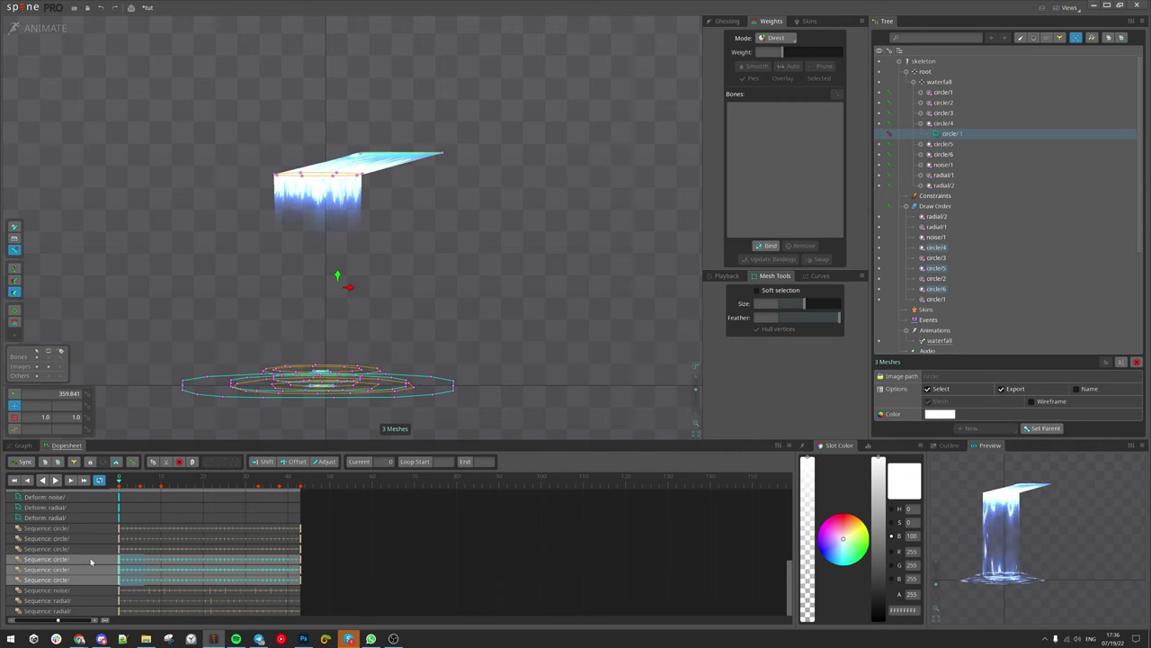
pyautogui.click(91, 559)
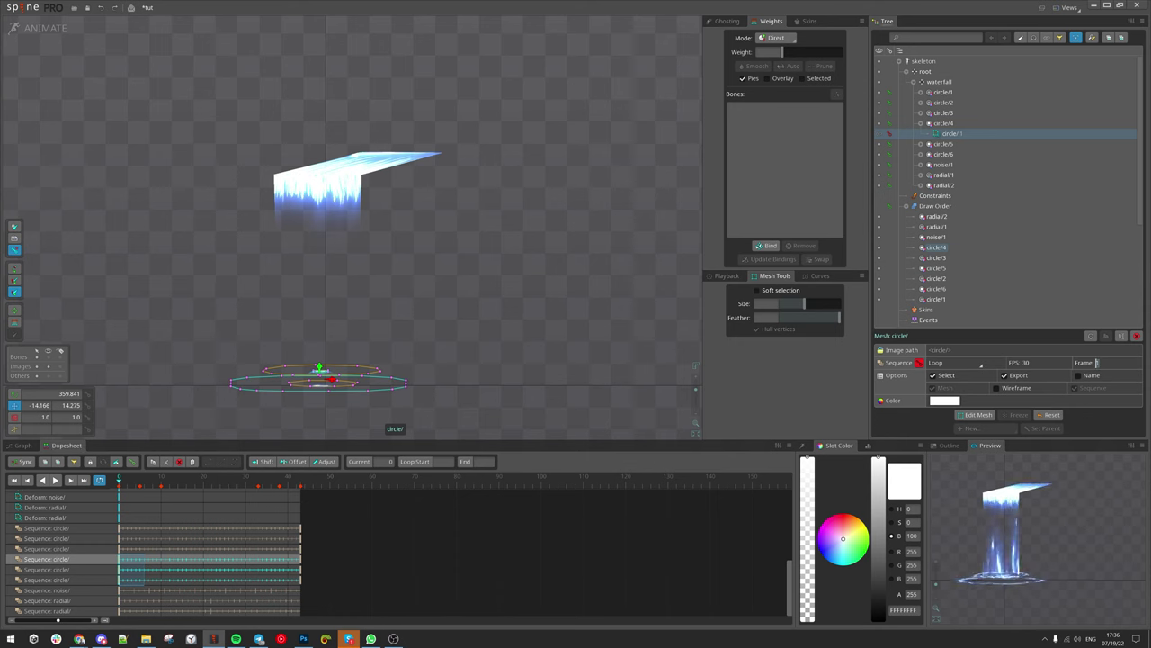
pyautogui.write('22')
pyautogui.press('Return')
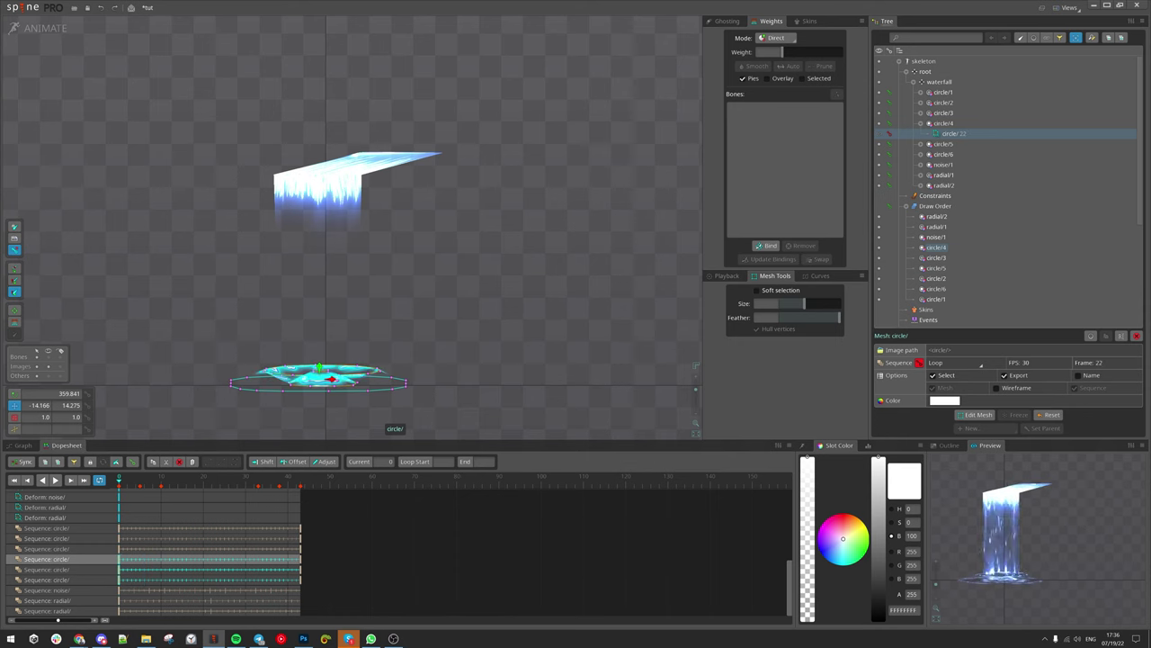
# Step: Set the circle/5 mesh's sequence frame to 22 at frame 0 of the animation
pyautogui.click(59, 571)
pyautogui.click(1096, 362)
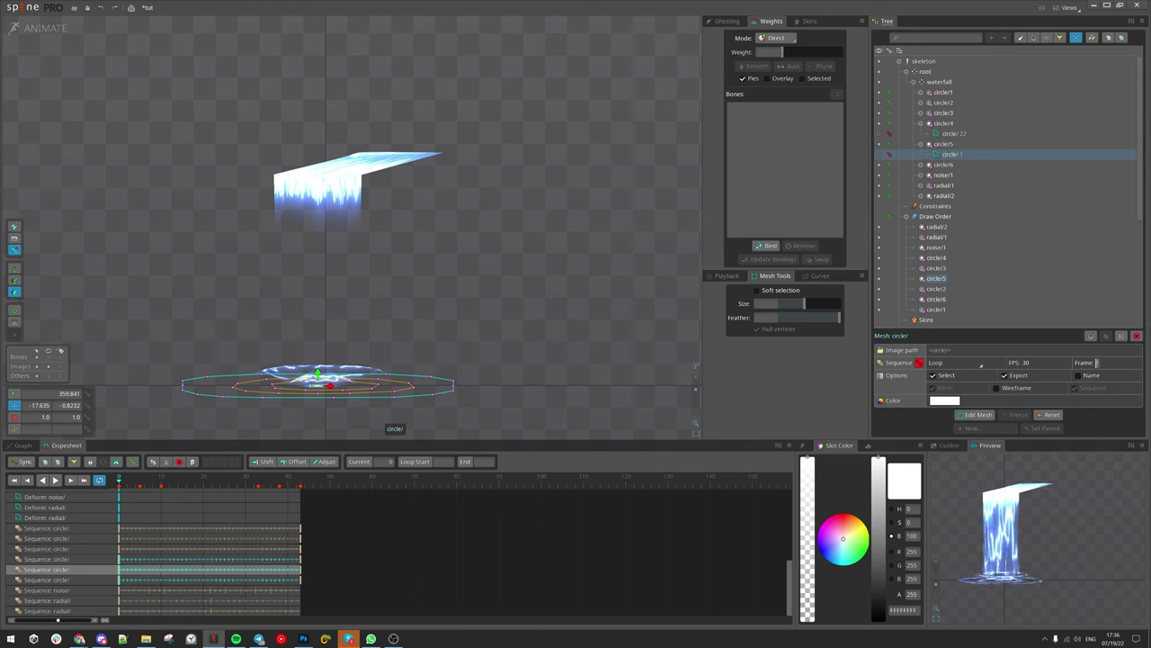
pyautogui.write('22')
pyautogui.press('Return')
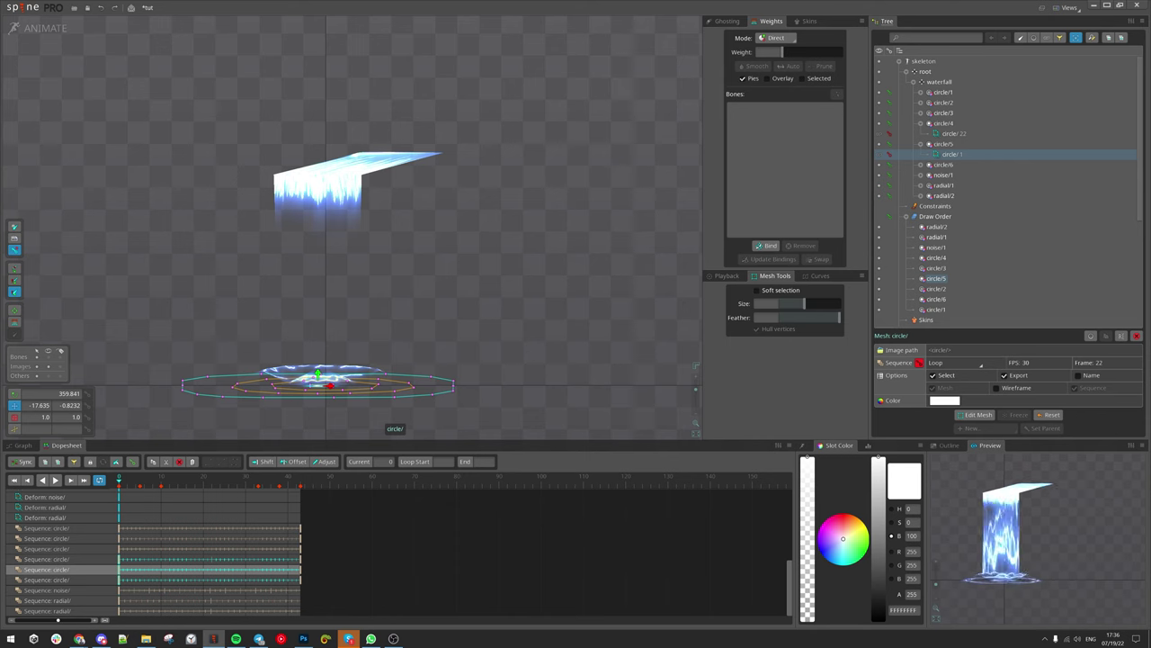
pyautogui.press('Return')
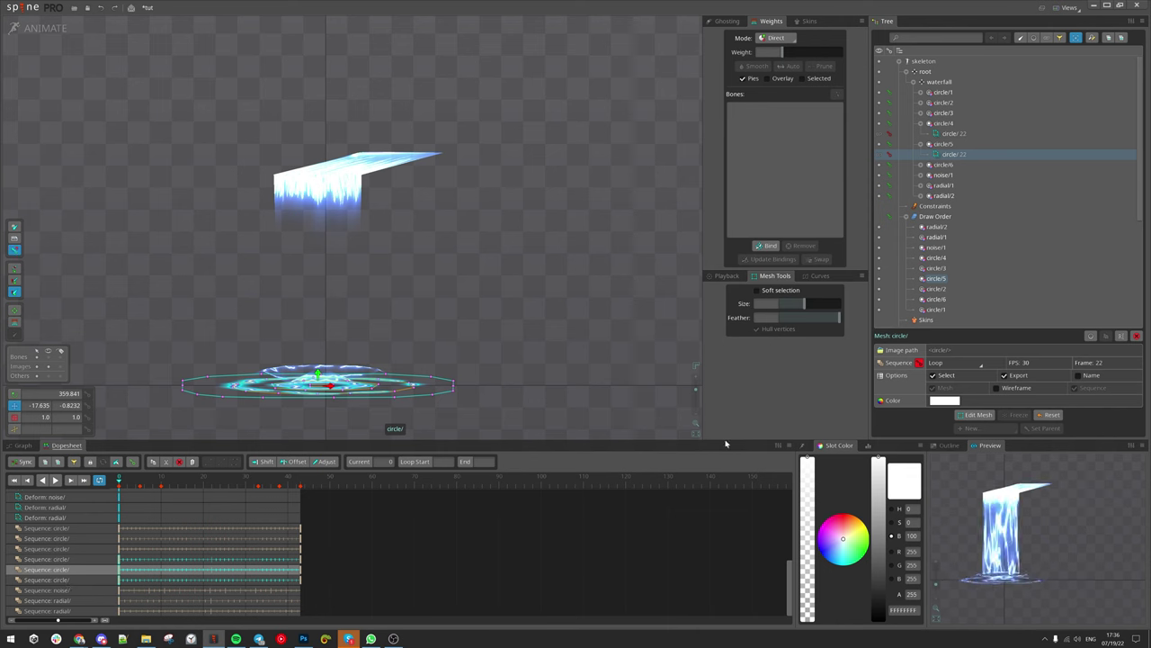
# Step: Set the circle/6 mesh's sequence frame to 22 at frame 0 and collapse the expanded circle slots in the hierarchy
pyautogui.click(84, 581)
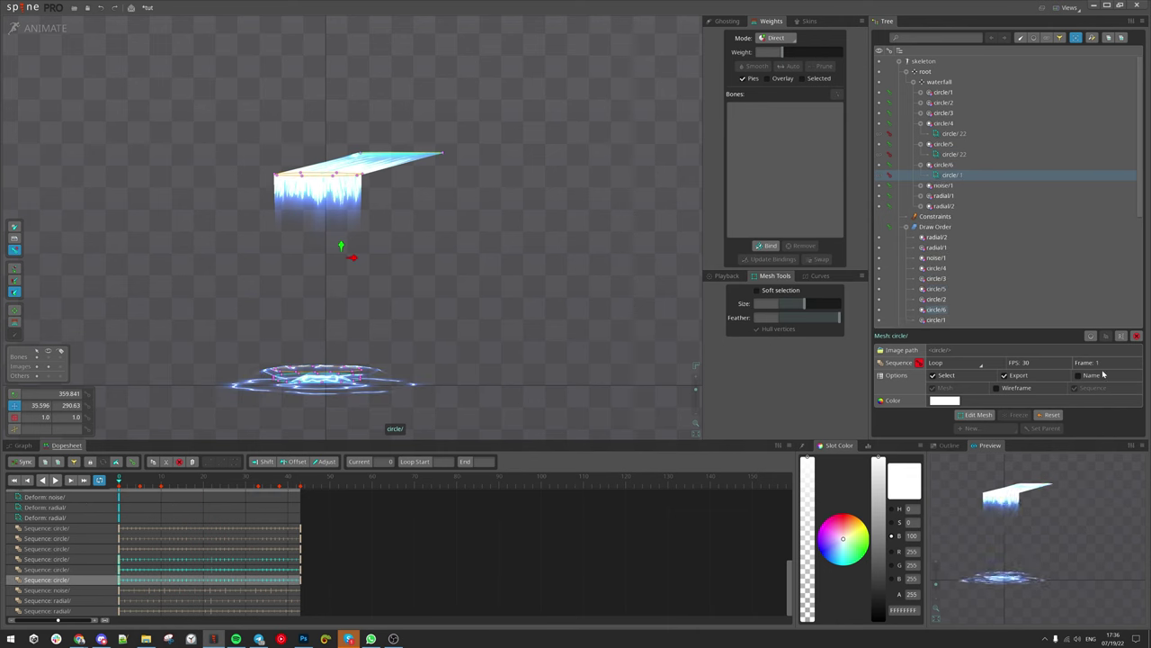
pyautogui.write('22')
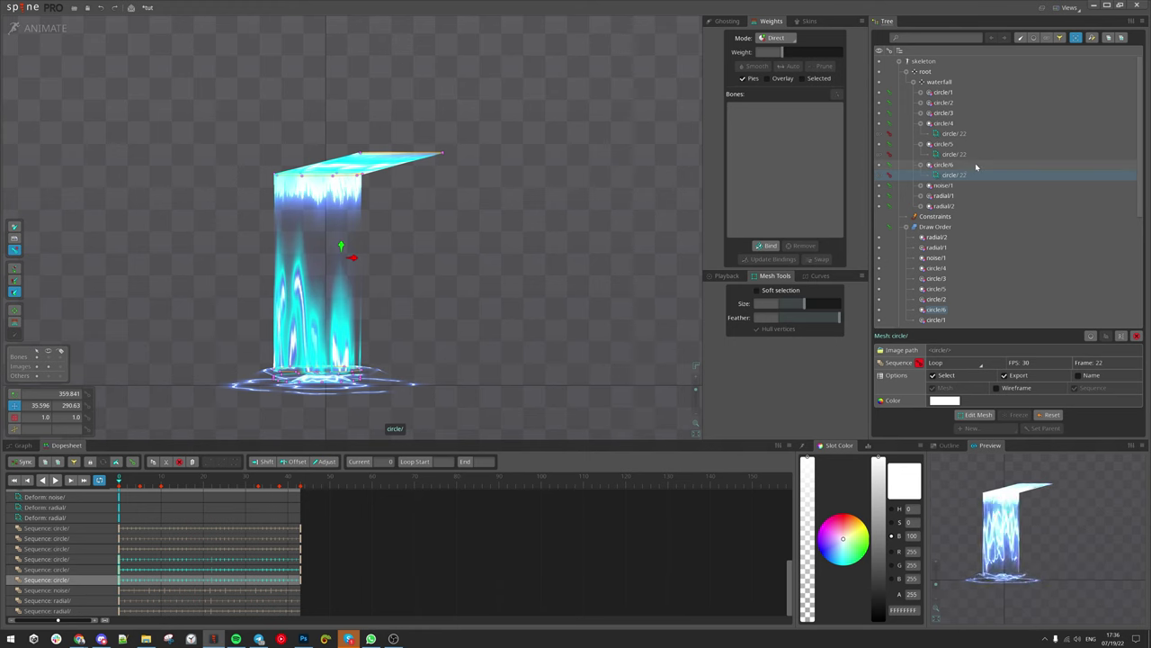
pyautogui.rightClick(959, 145)
pyautogui.rightClick(957, 125)
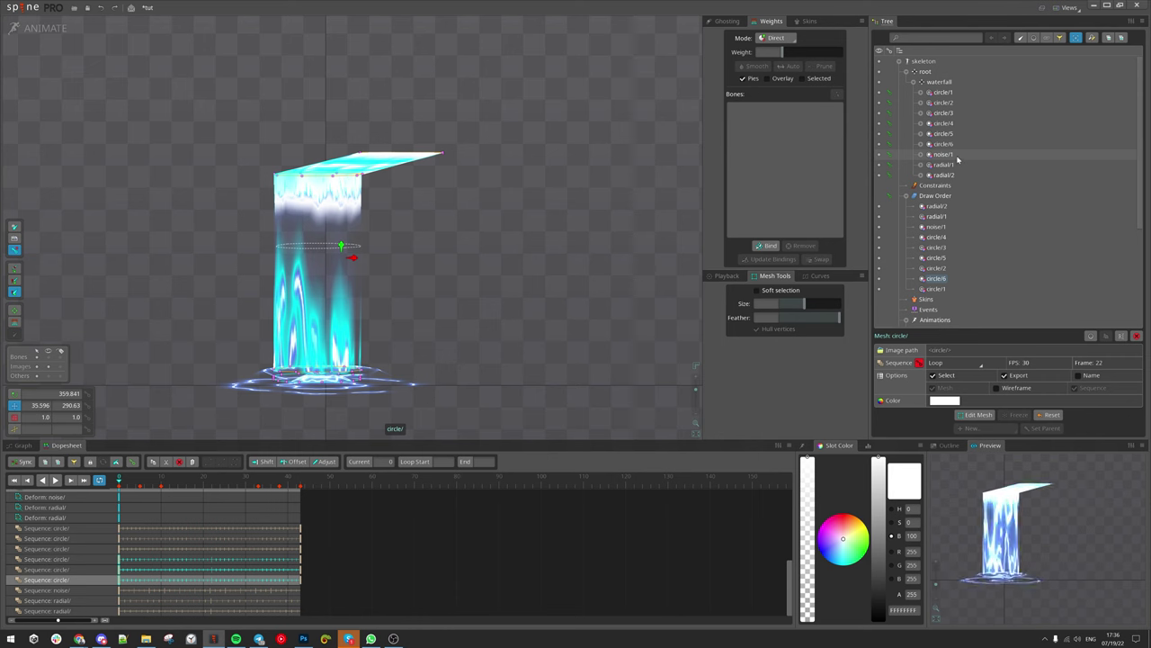
# Step: Set the radial/2 mesh's sequence frame to 8 at frame 0 of the animation
pyautogui.click(957, 176)
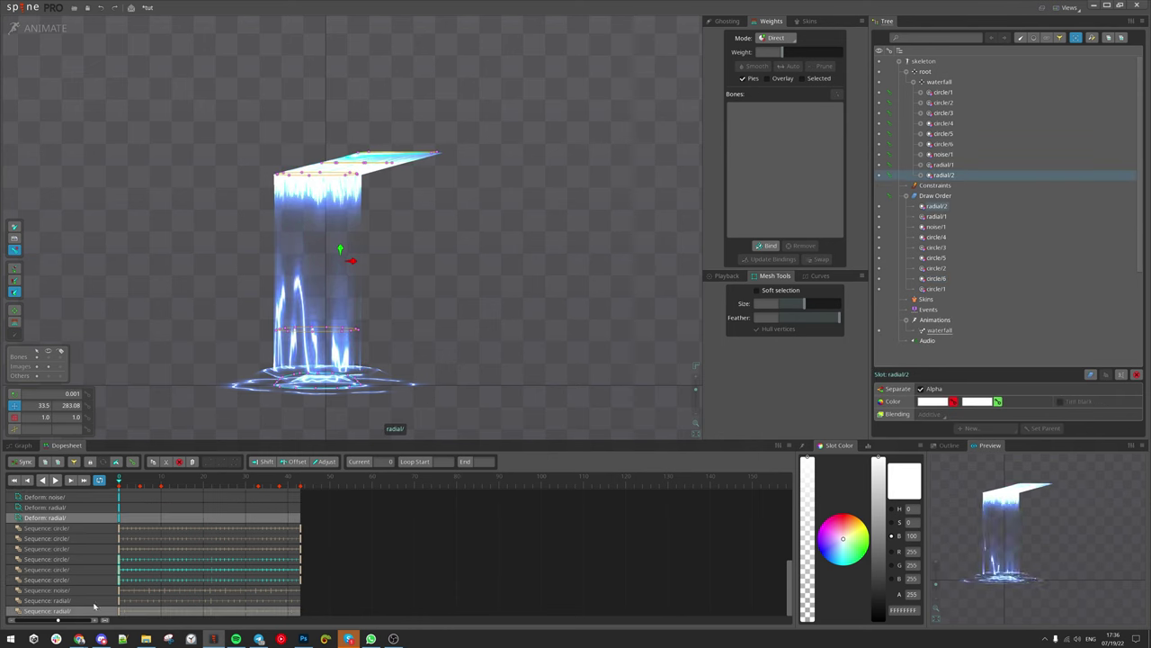
pyautogui.click(77, 614)
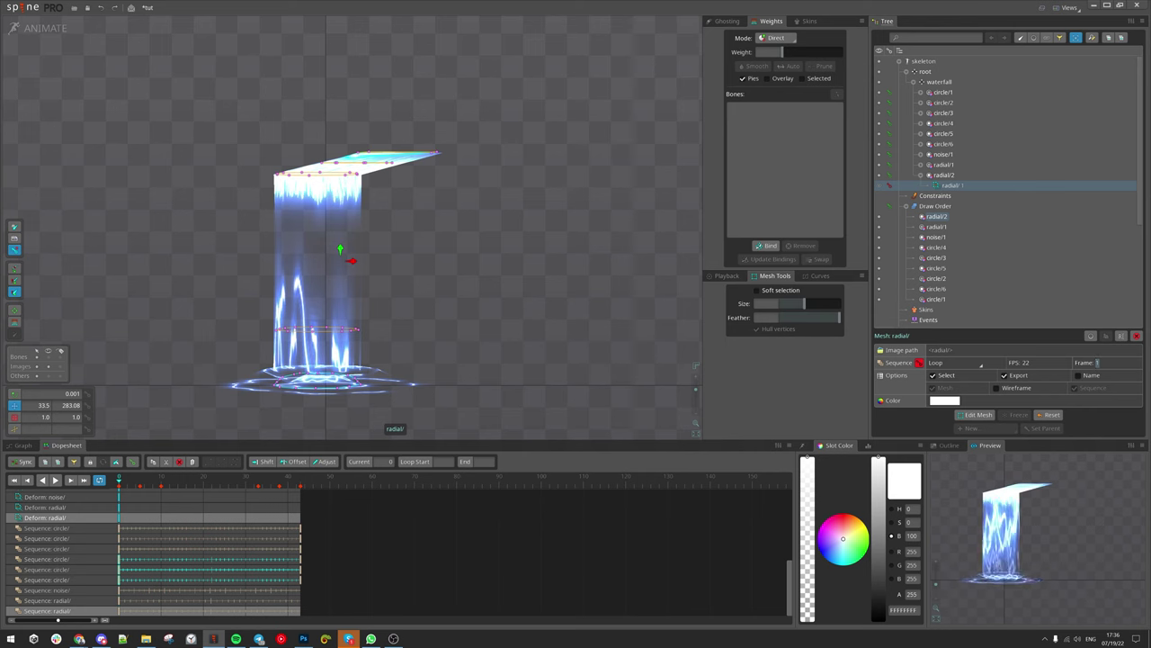
pyautogui.press('Return')
# Step: Play the animation with nothing selected and examine how smoothly the waterfall and its splash rings loop
pyautogui.moveTo(496, 347); pyautogui.dragTo(503, 331)
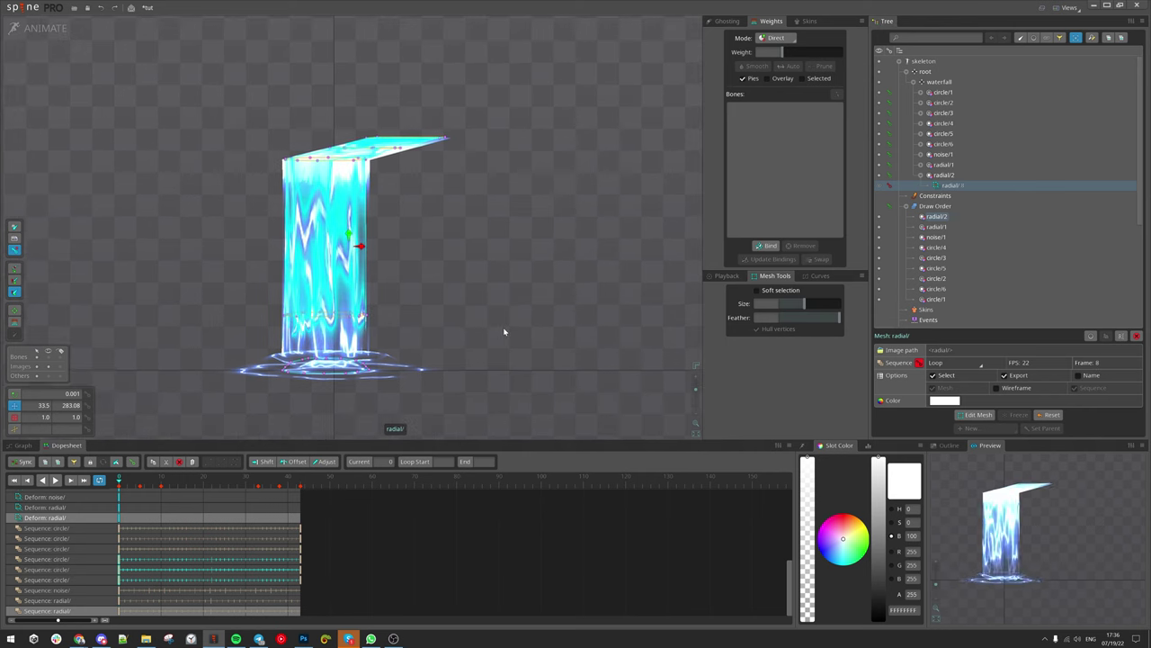
pyautogui.press('d')
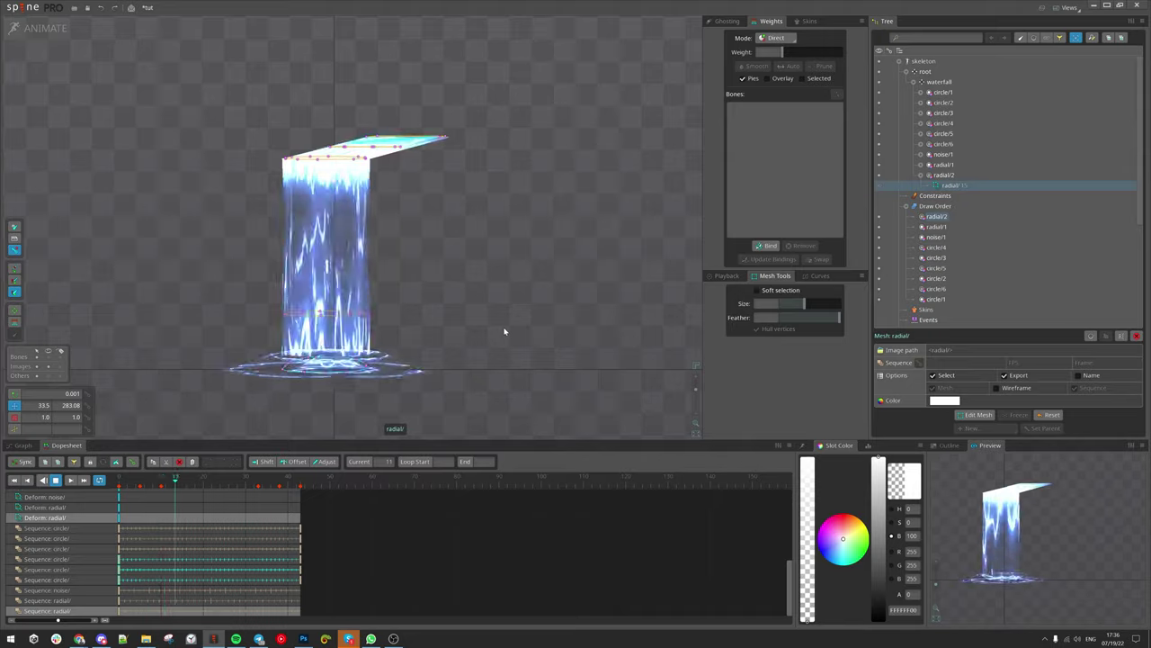
pyautogui.moveTo(525, 341); pyautogui.dragTo(516, 308)
pyautogui.press('space')
pyautogui.scroll(-1, 527, 307)
pyautogui.scroll(-1, 527, 307)
pyautogui.moveTo(499, 250); pyautogui.dragTo(486, 301)
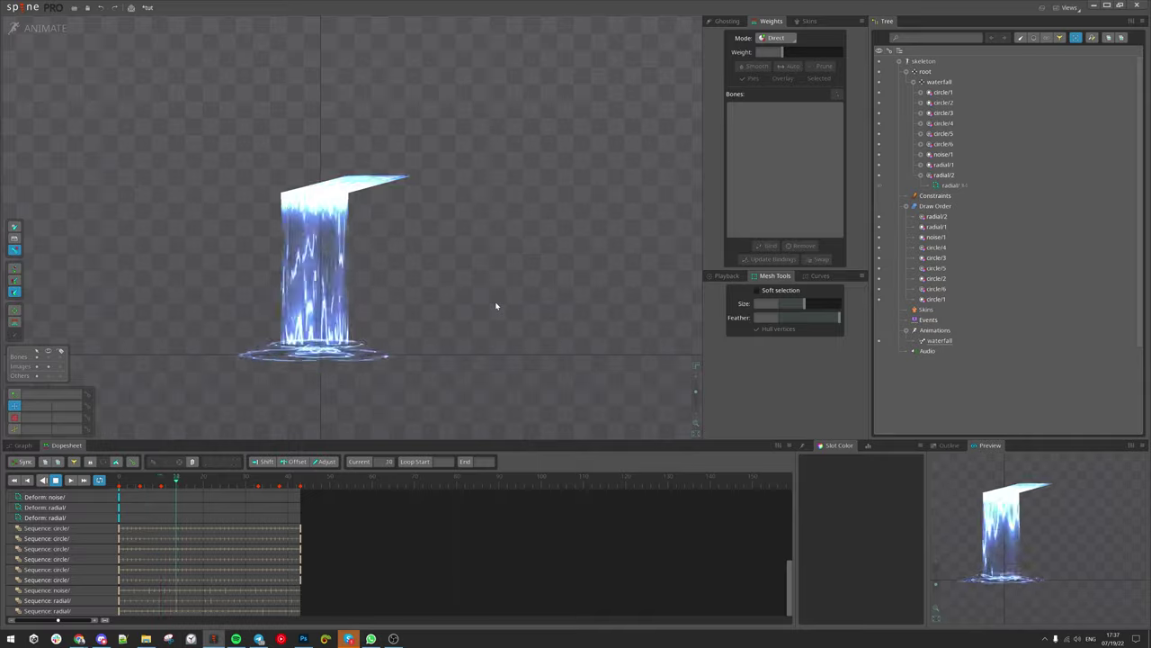
pyautogui.moveTo(487, 315); pyautogui.dragTo(514, 337)
pyautogui.scroll(1, 461, 349)
pyautogui.scroll(2, 464, 350)
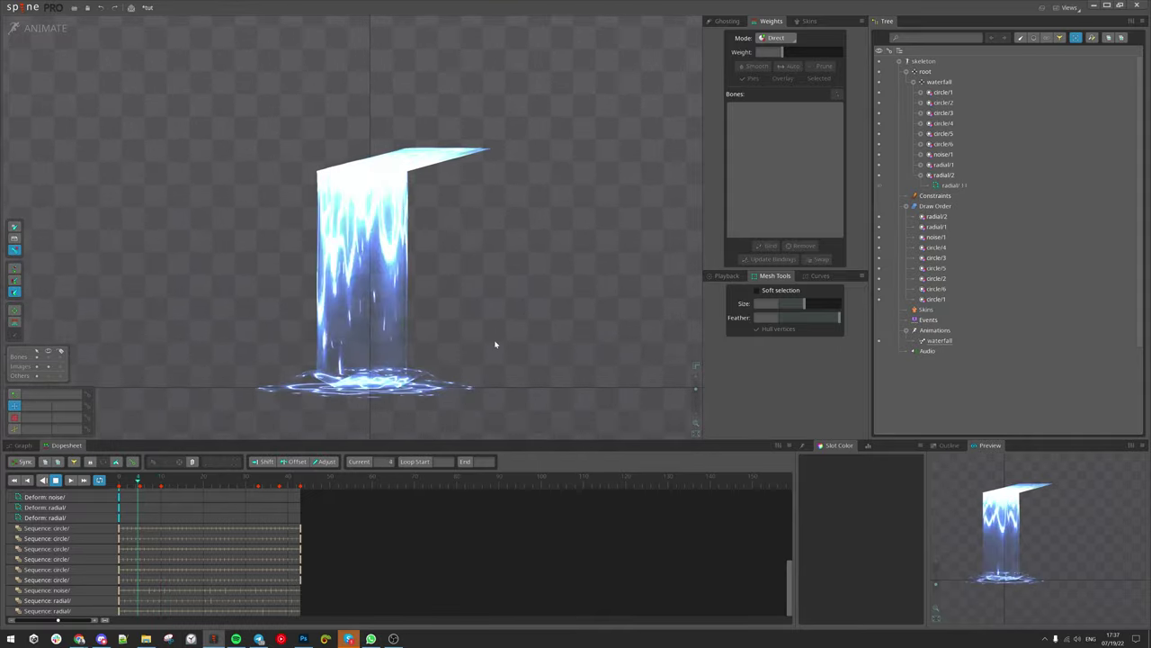
pyautogui.scroll(1, 506, 315)
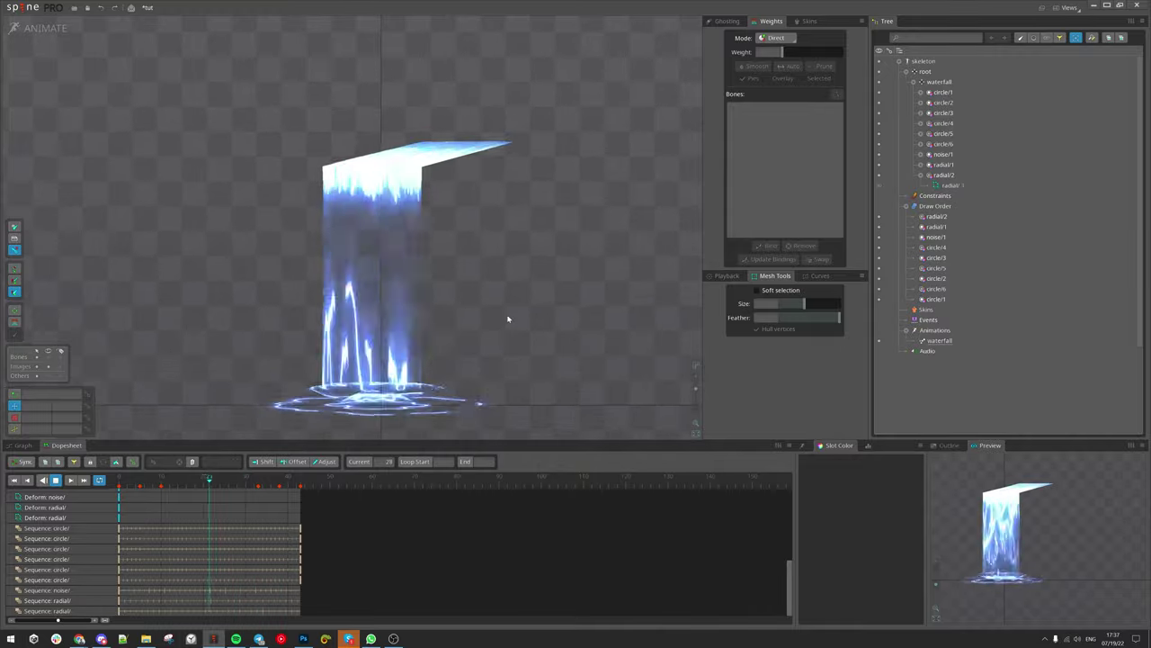